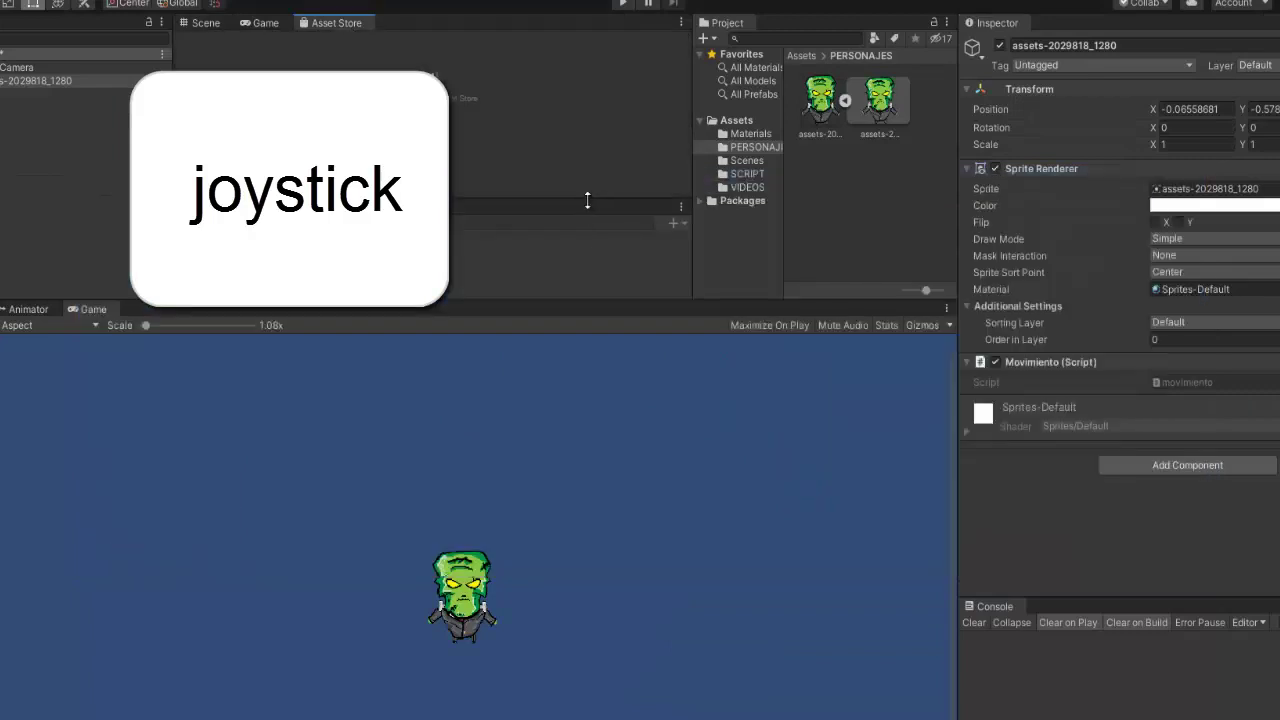
Drag the panel splitters downward to give the Asset Store view more height.
drag(588, 200, 600, 344)
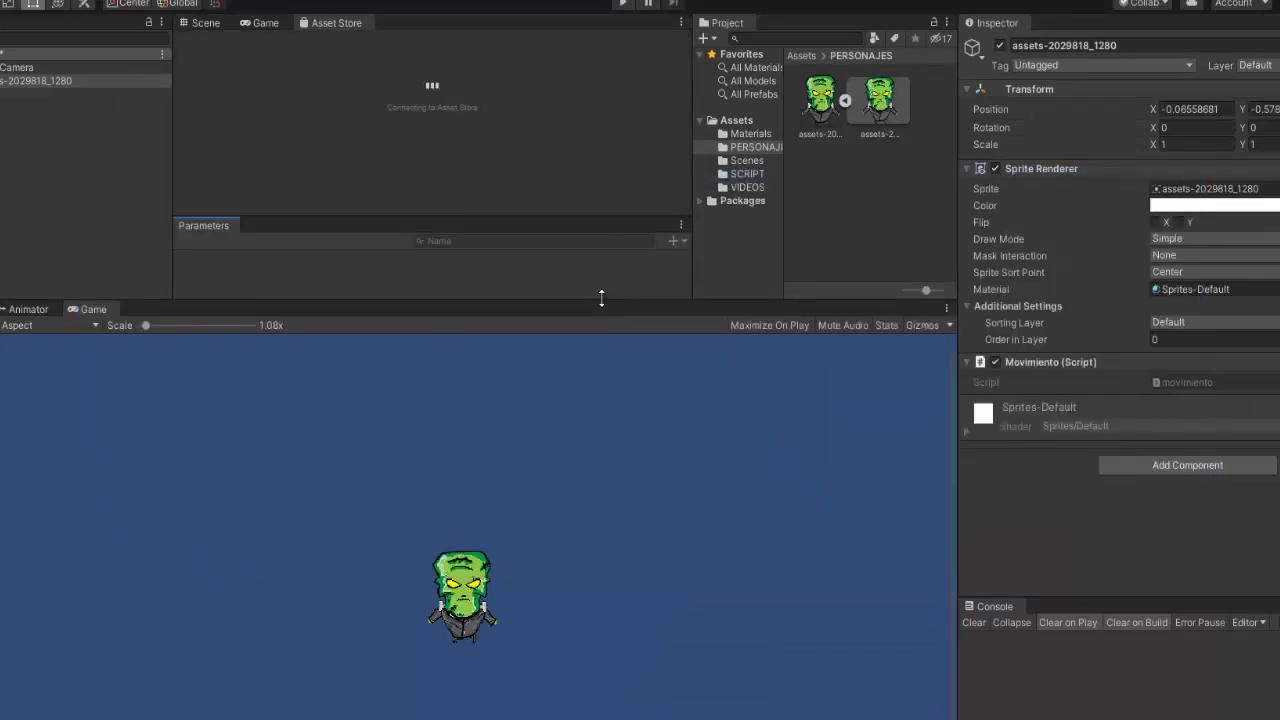
drag(601, 297, 611, 412)
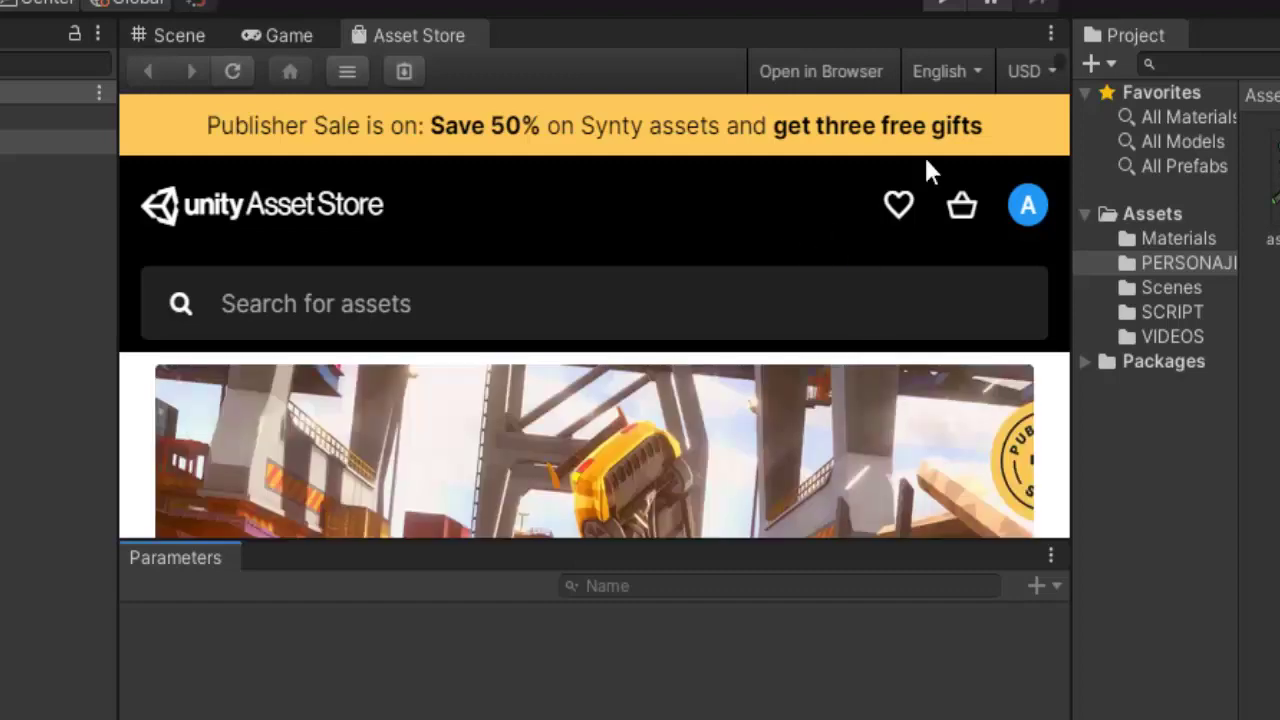
Maximize the Asset Store, search 'joystick' and import all files of the free Joystick Pack.
click(1051, 35)
click(1156, 117)
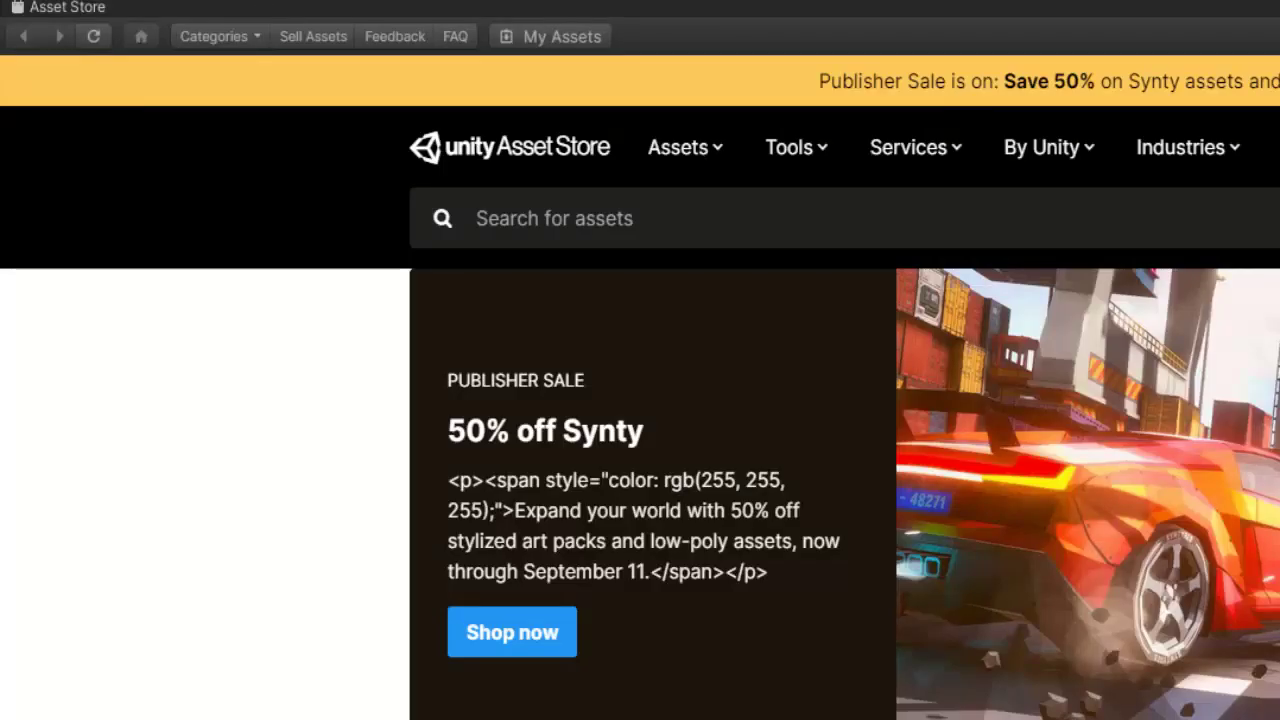
click(600, 218)
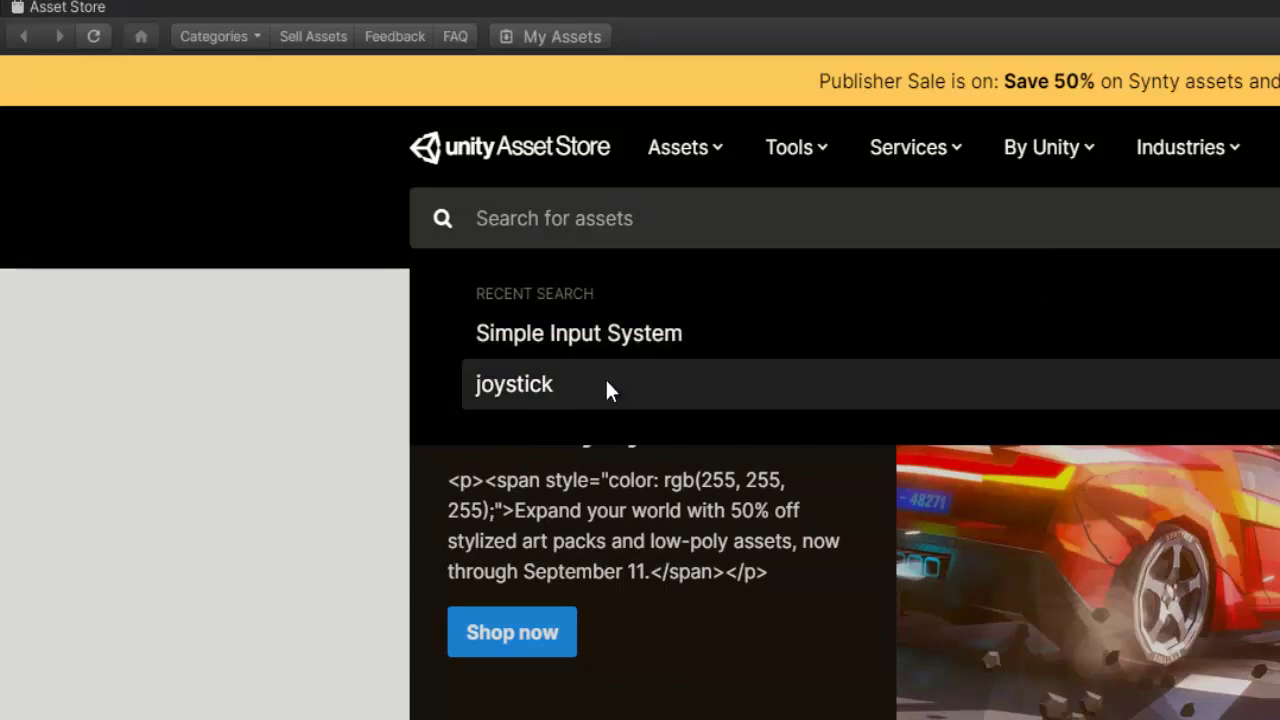
click(608, 390)
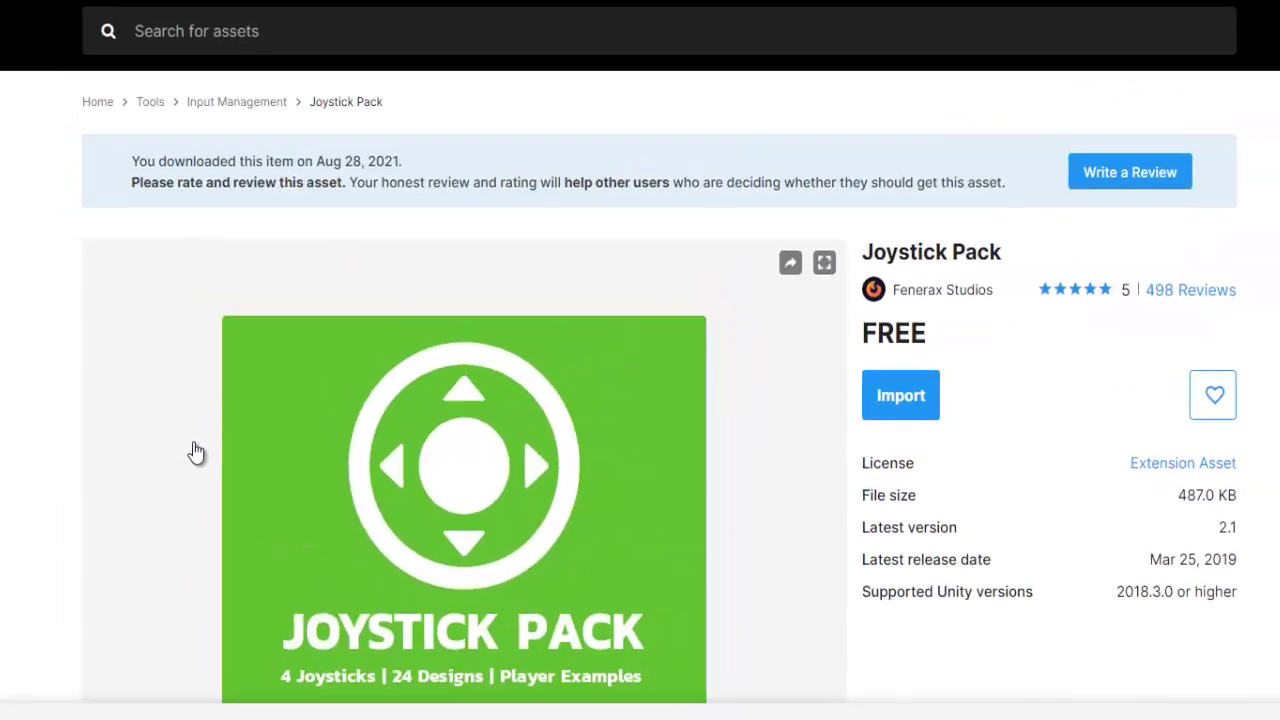
click(872, 408)
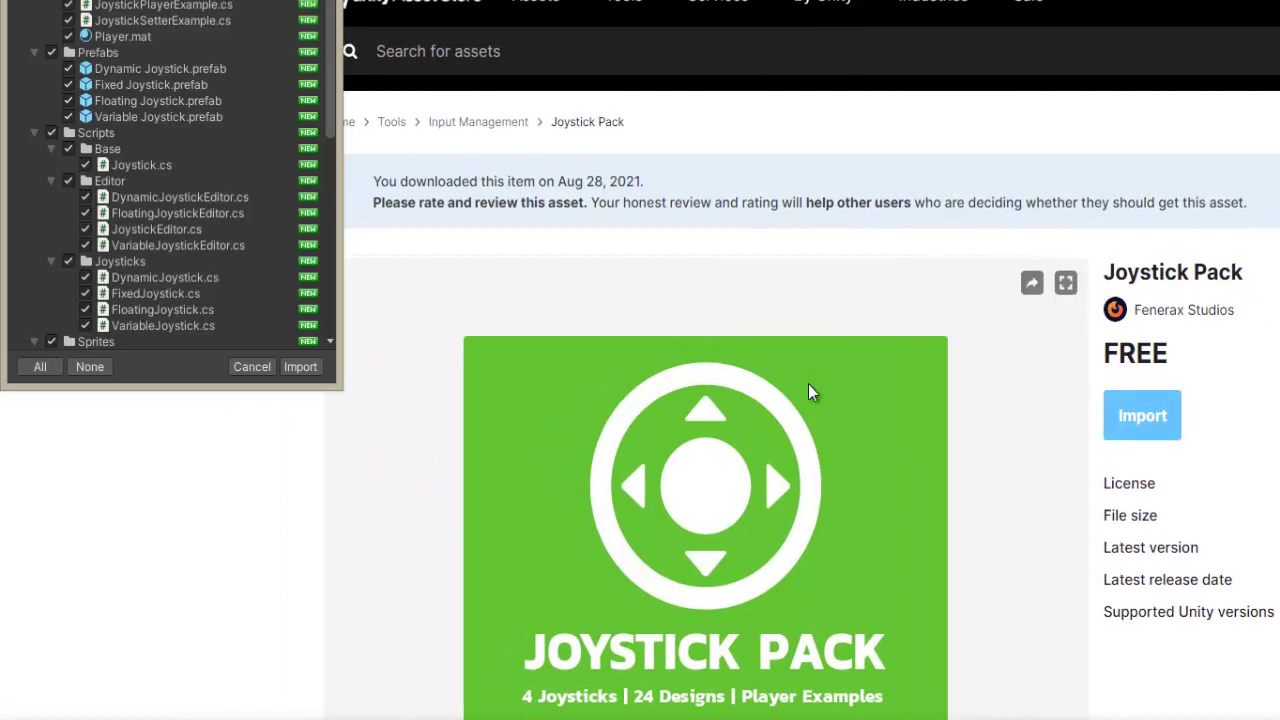
click(300, 366)
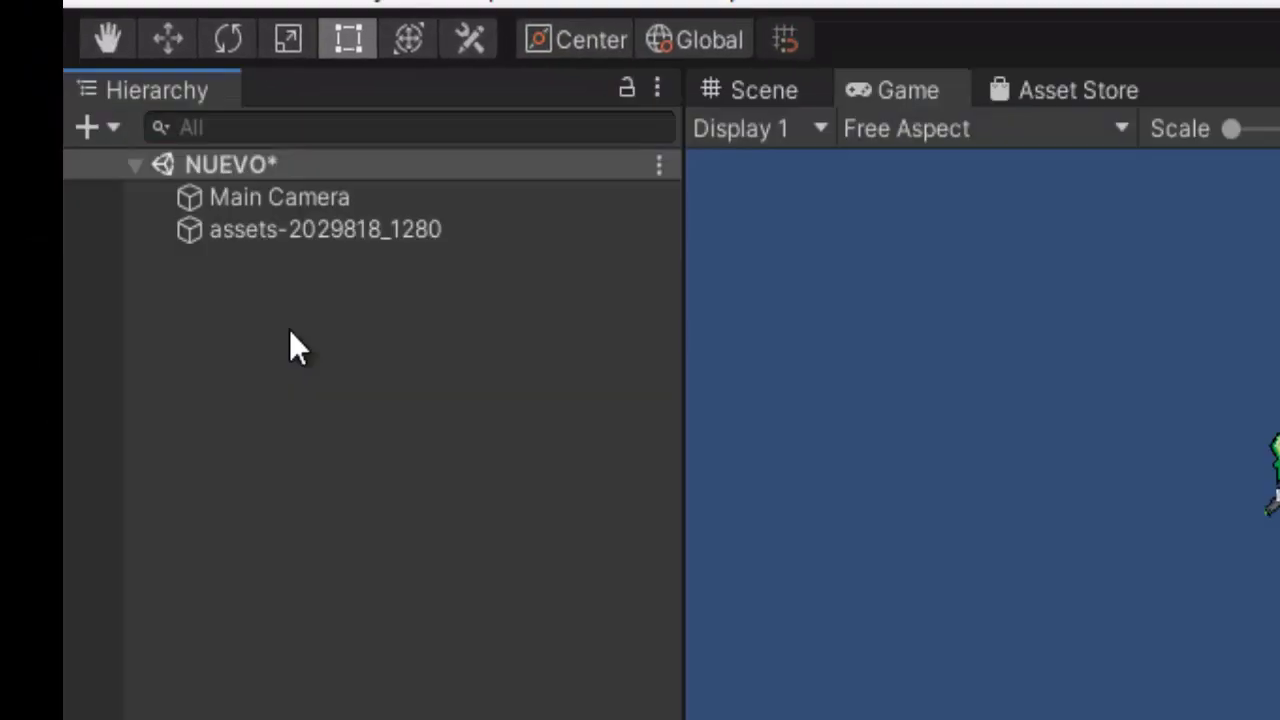
Add a UI Canvas to the scene from the Hierarchy's create menu.
right_click(291, 333)
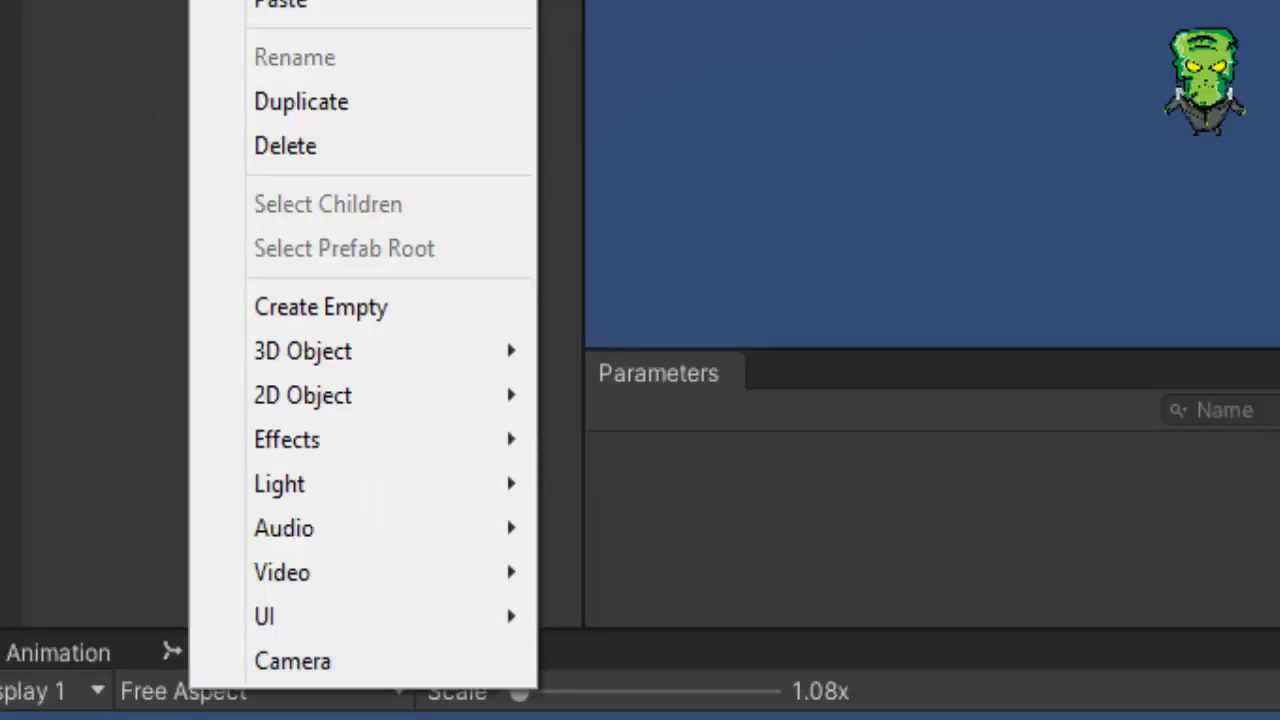
key(Escape)
right_click(289, 288)
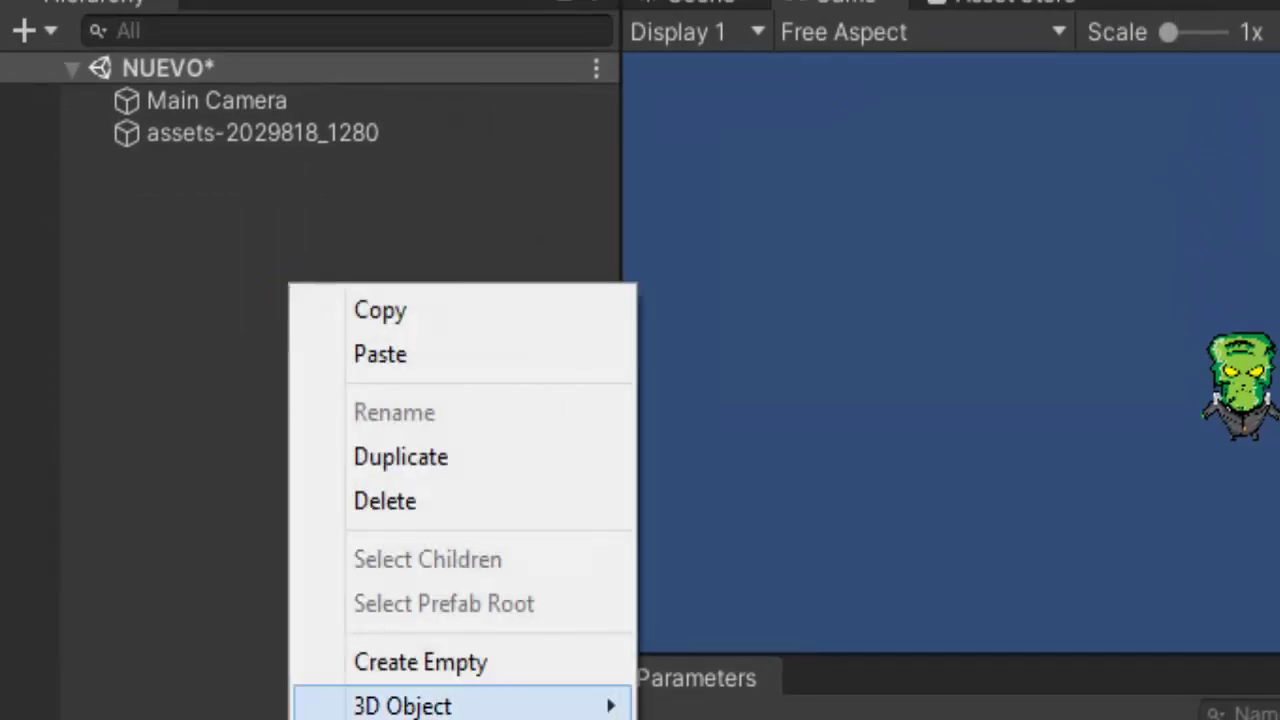
mouse_move(350, 566)
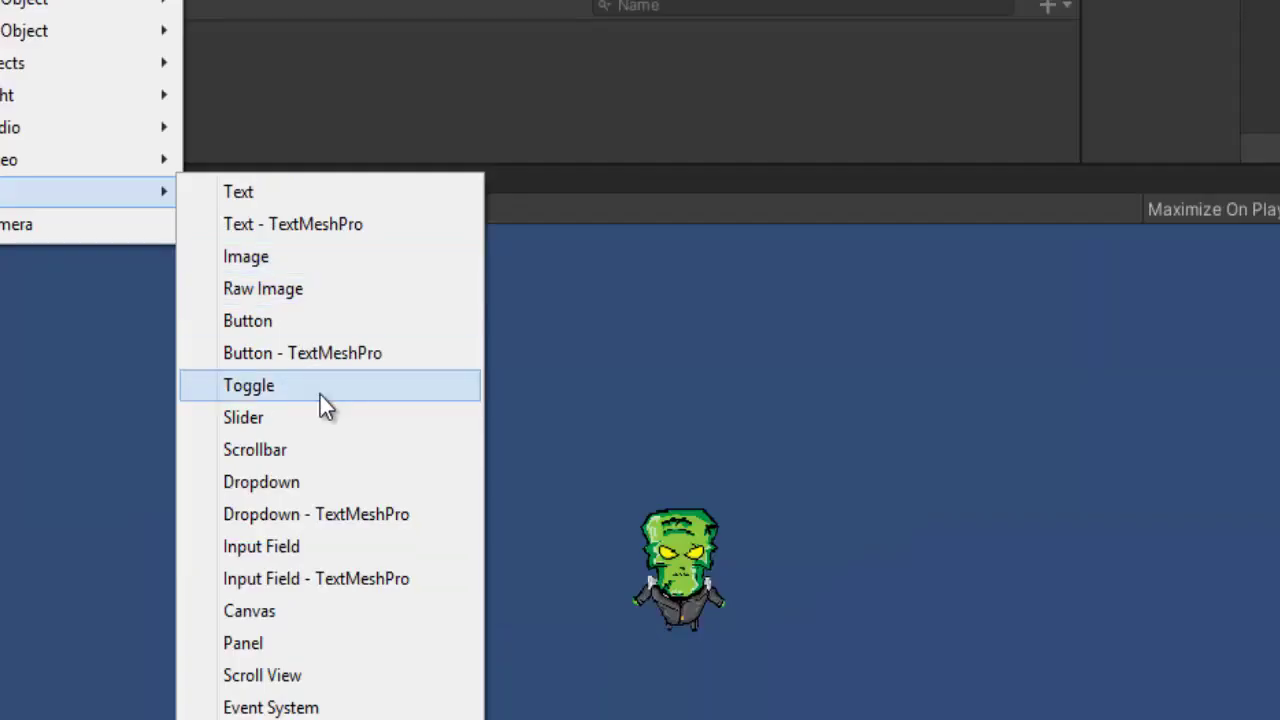
click(339, 610)
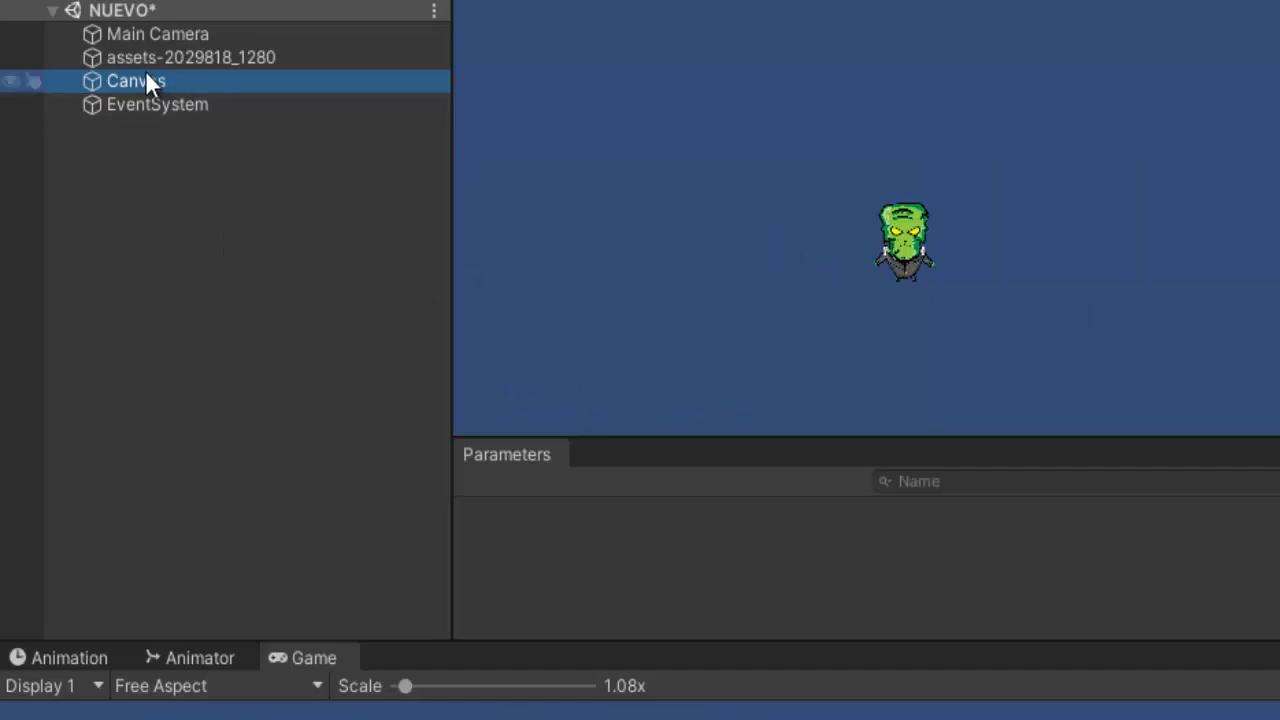
right_click(146, 72)
click(106, 86)
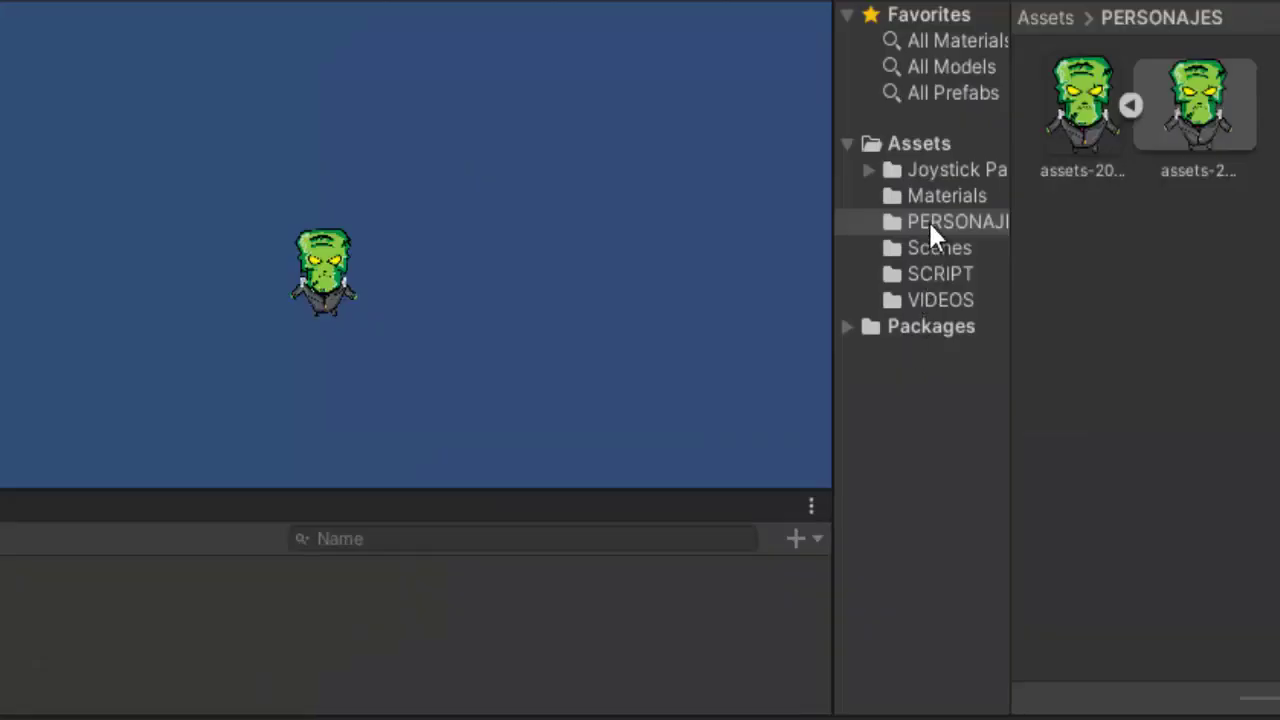
Place the Fixed Joystick prefab from Joystick Pack/Prefabs under the Canvas and test its Handle.
click(912, 170)
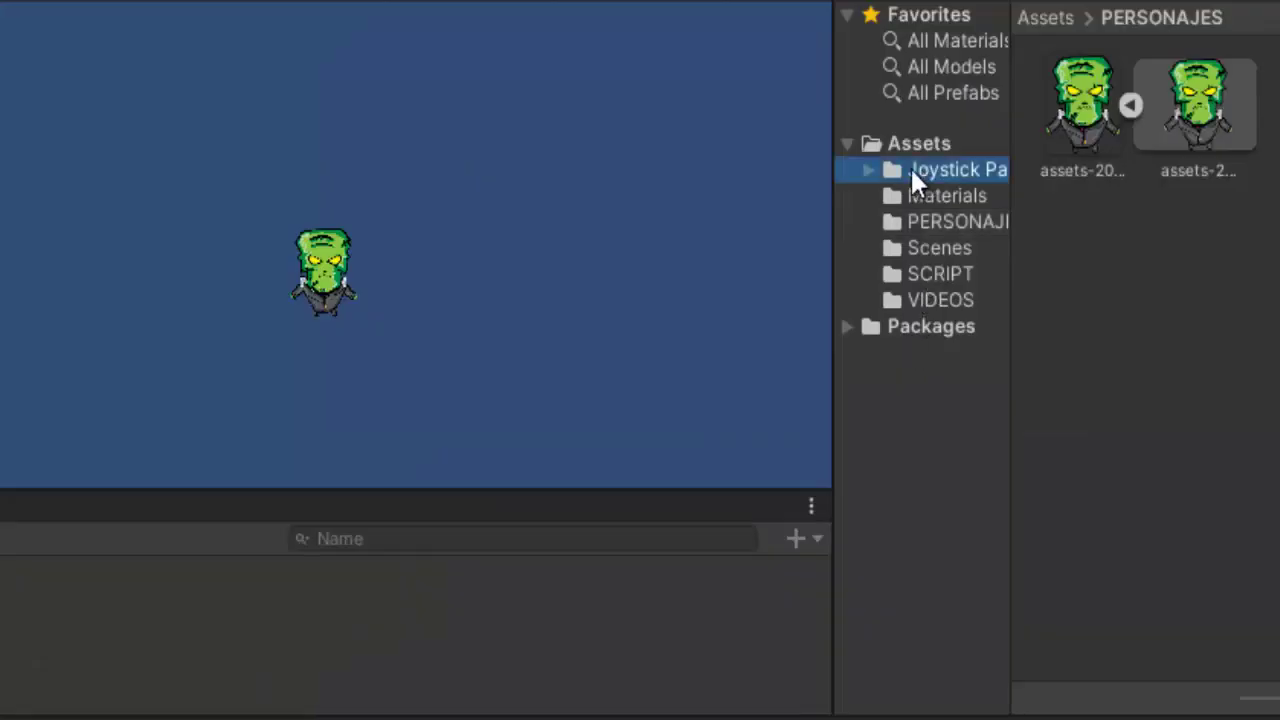
double_click(1220, 158)
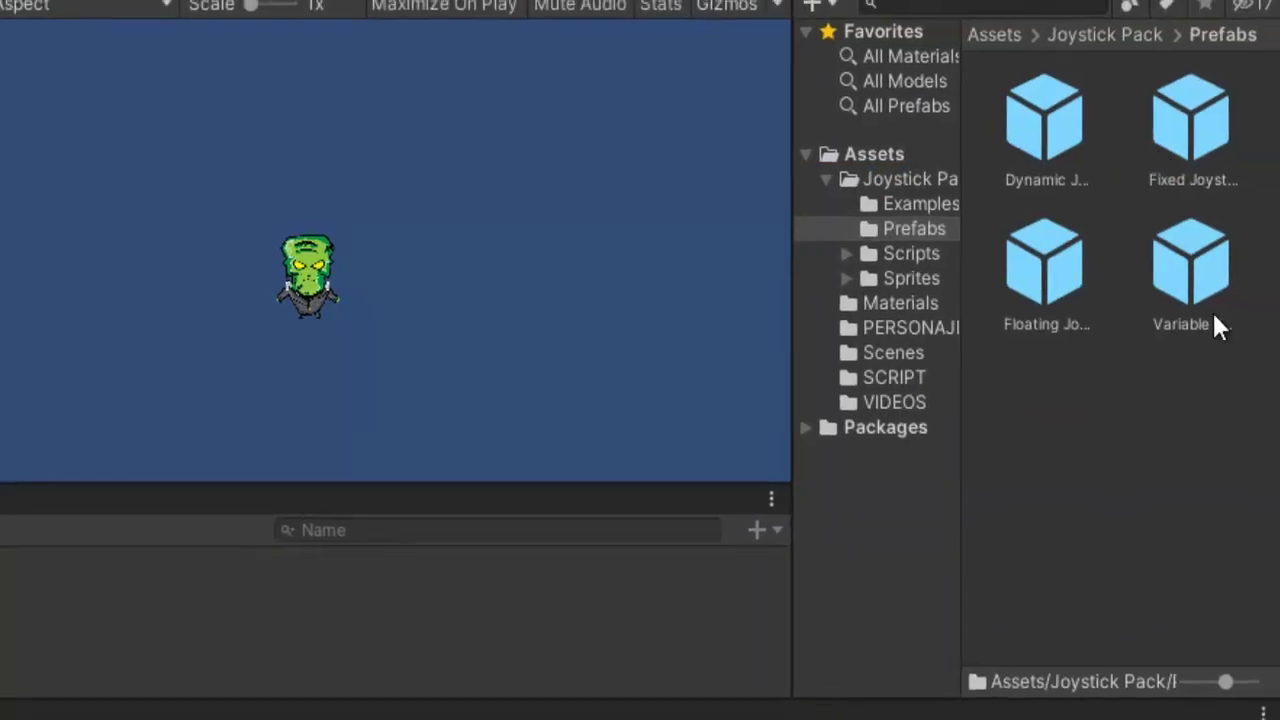
mouse_move(1180, 155)
mouse_down()
mouse_move(354, 179)
mouse_move(176, 158)
mouse_up()
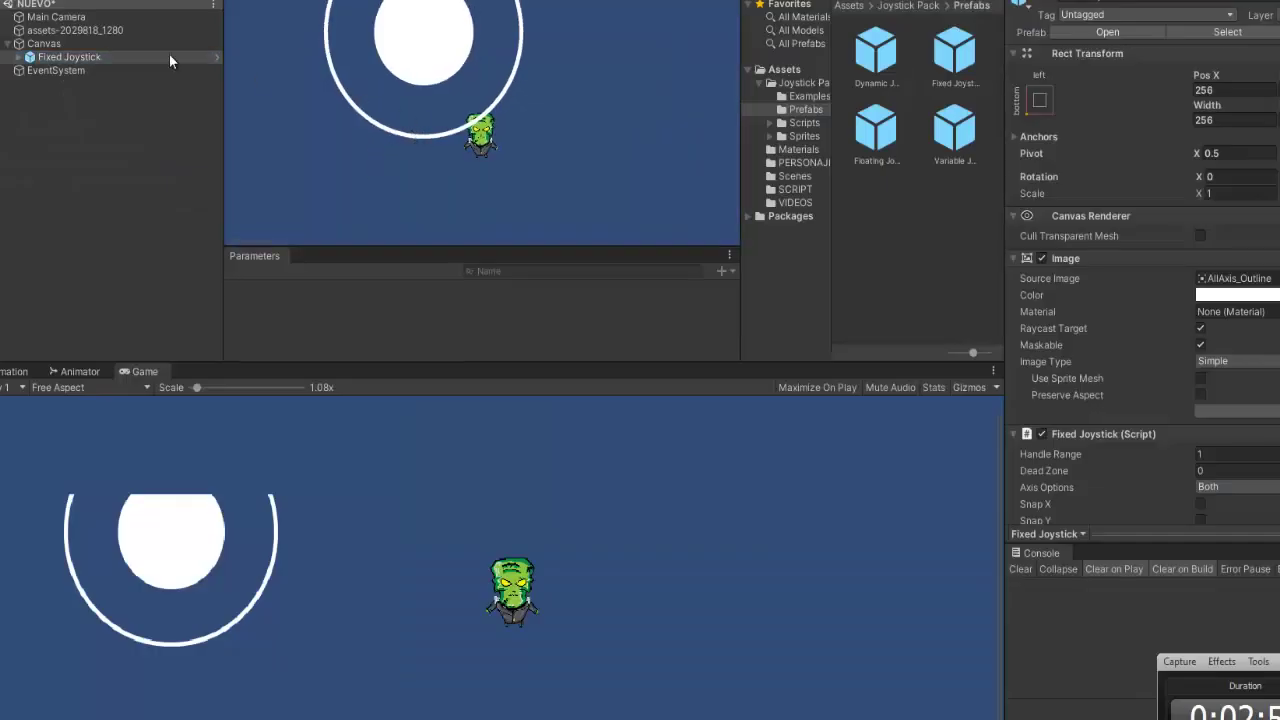
click(521, 159)
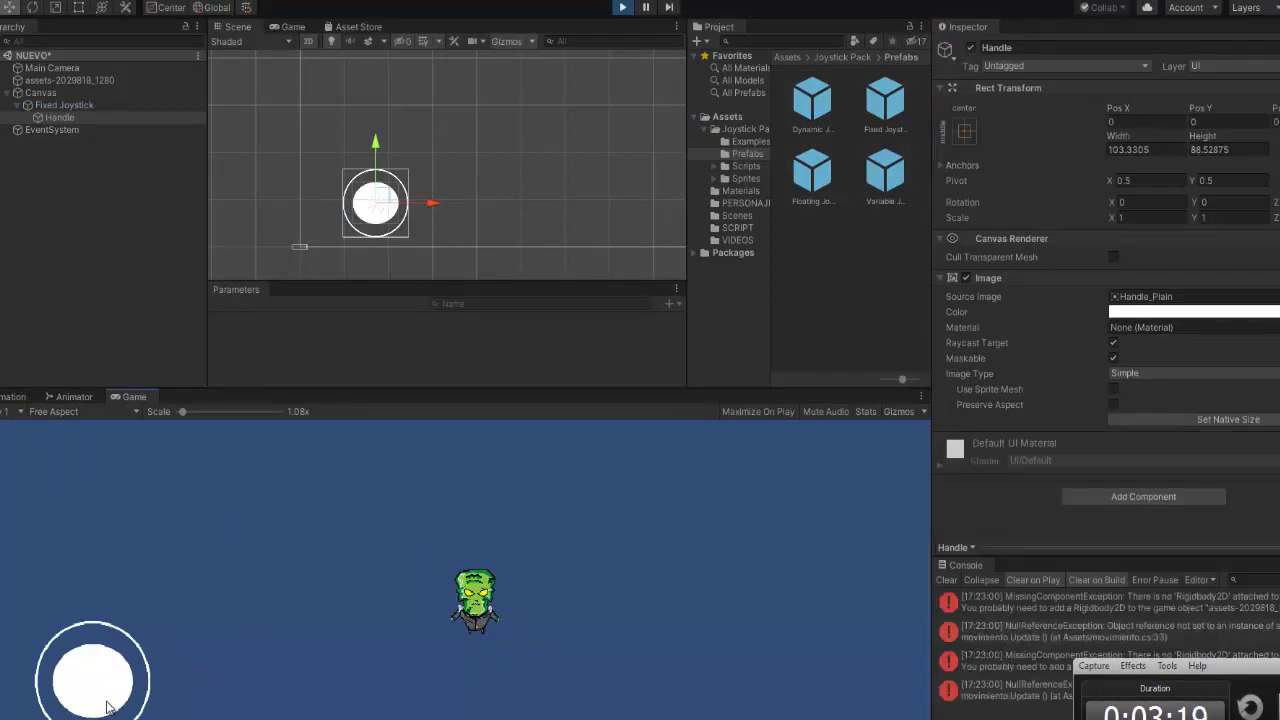
drag(92, 708, 102, 695)
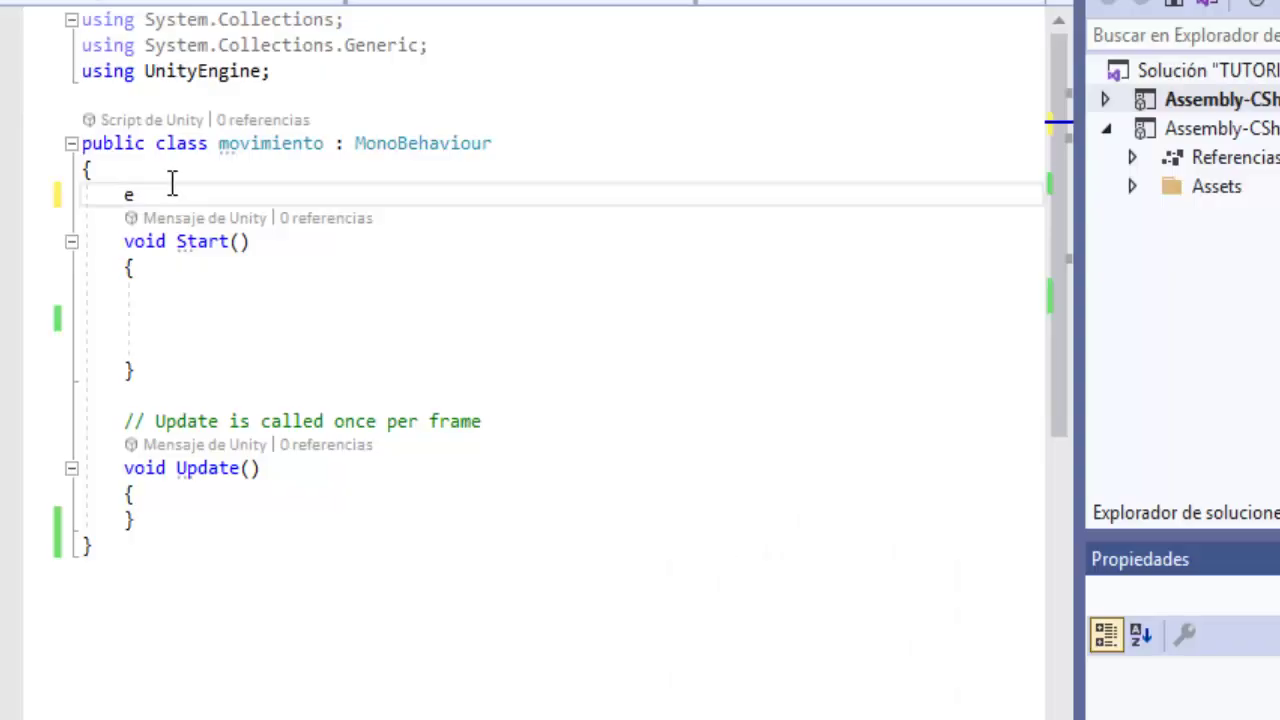
Declare a public float field named velocidad.
text(pub)
text(li)
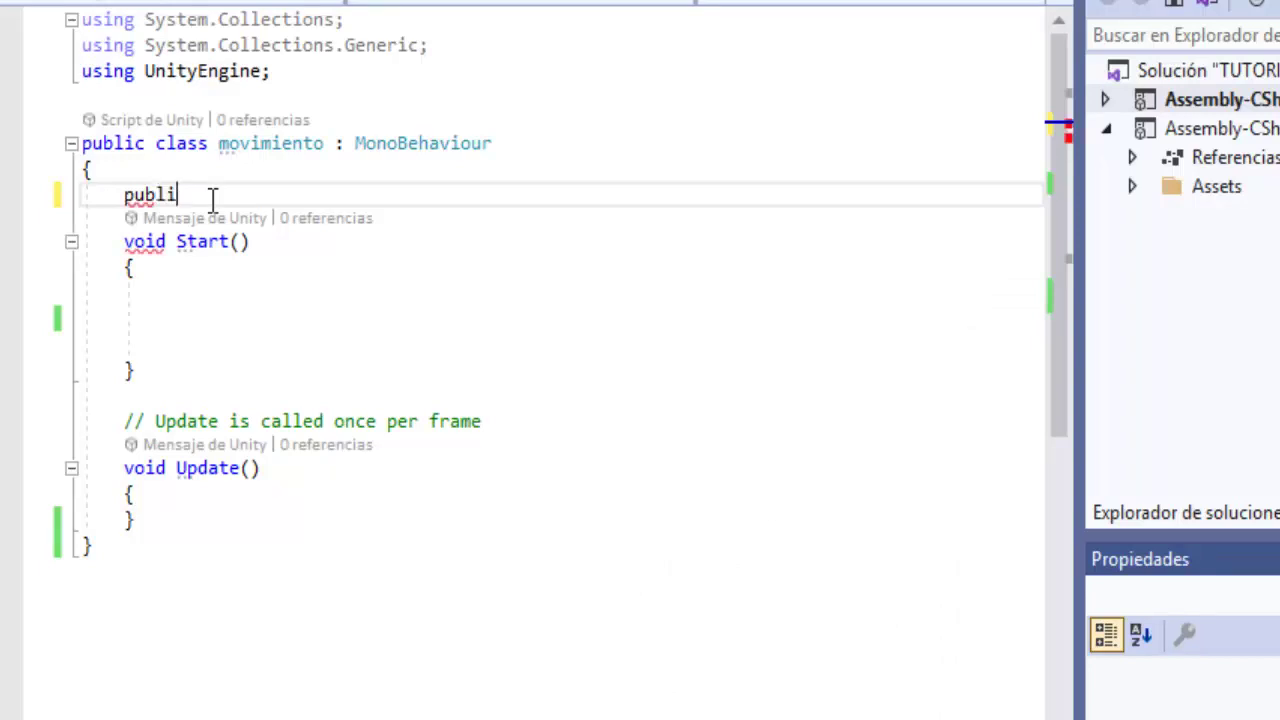
text(c)
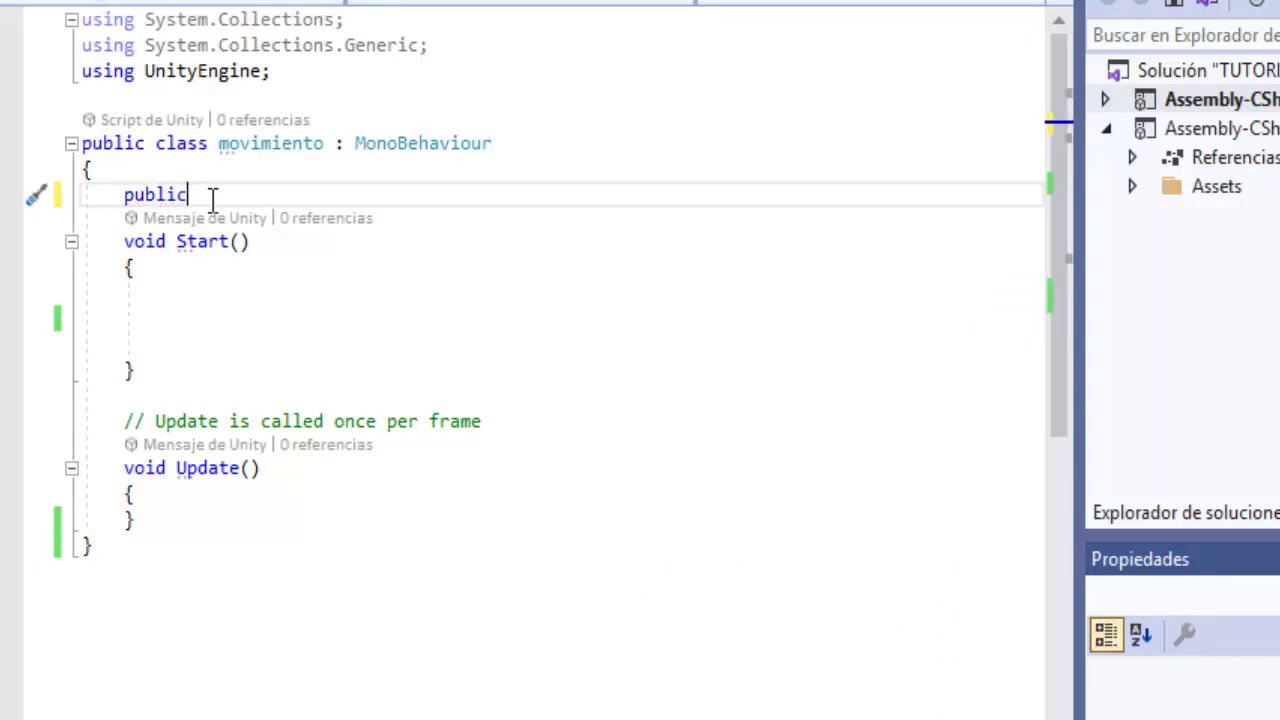
text( f)
text(loar)
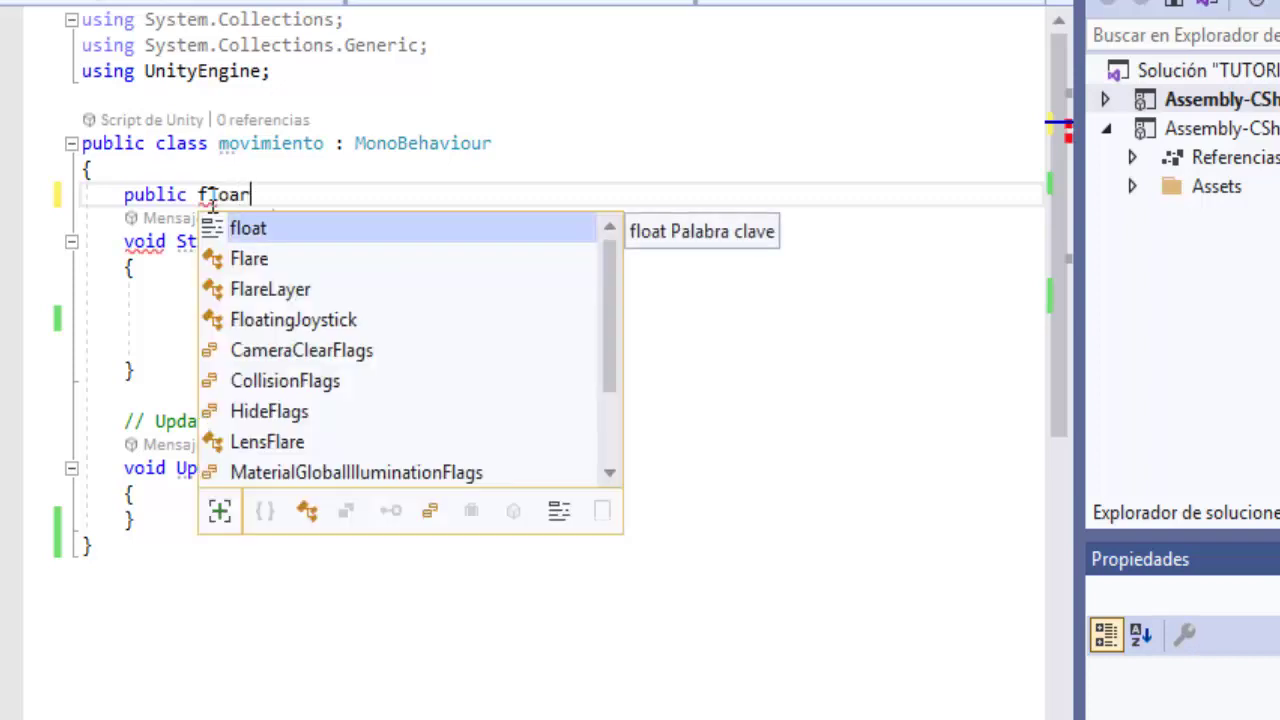
key(Tab)
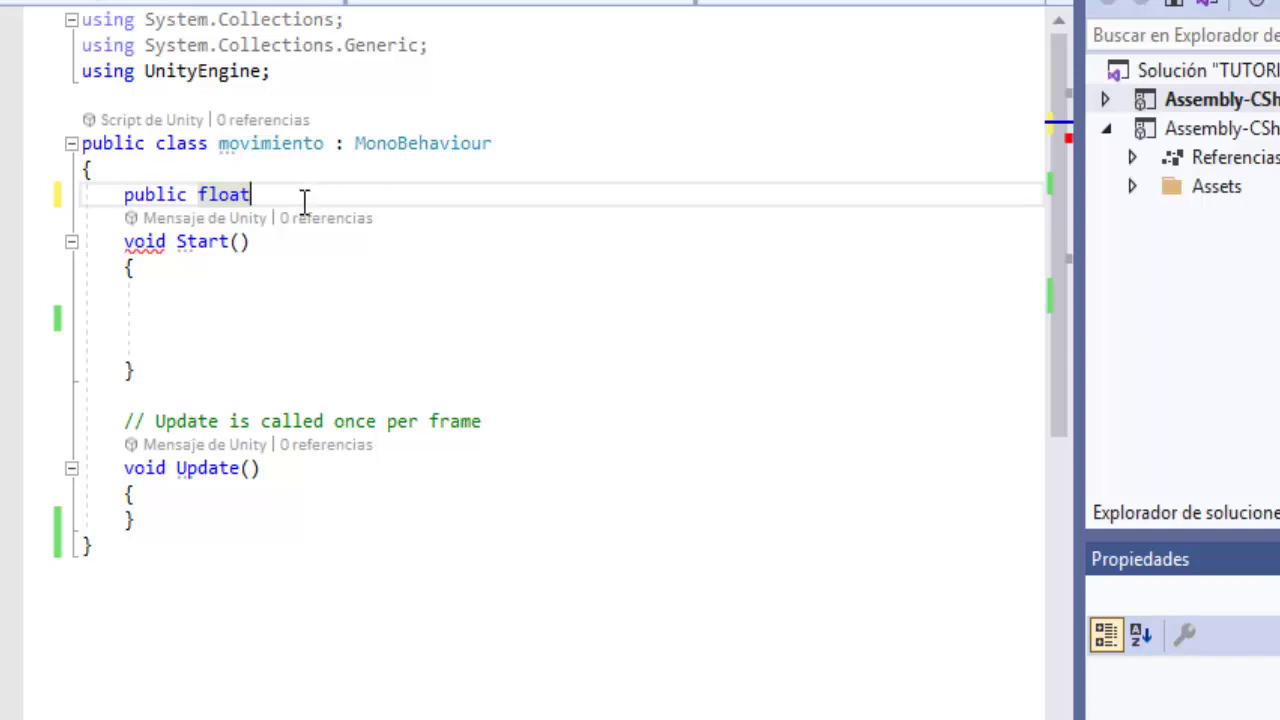
text(velocid)
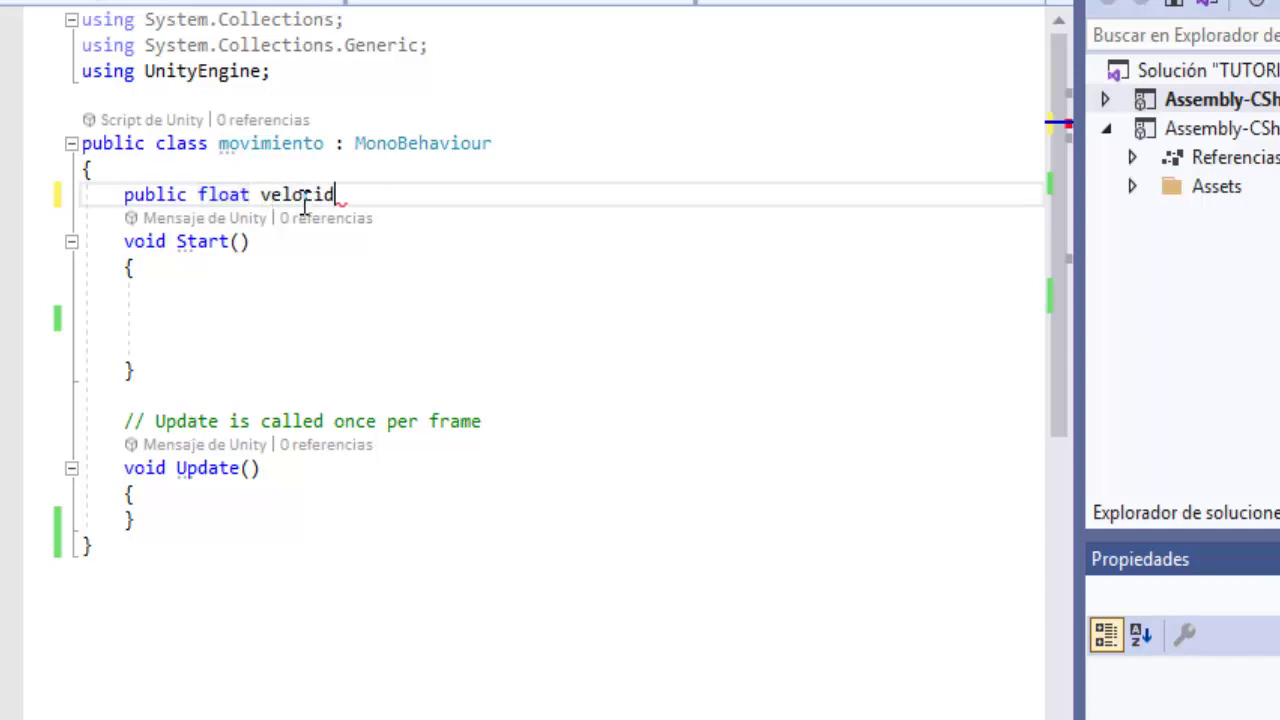
text(ad;)
key(Return)
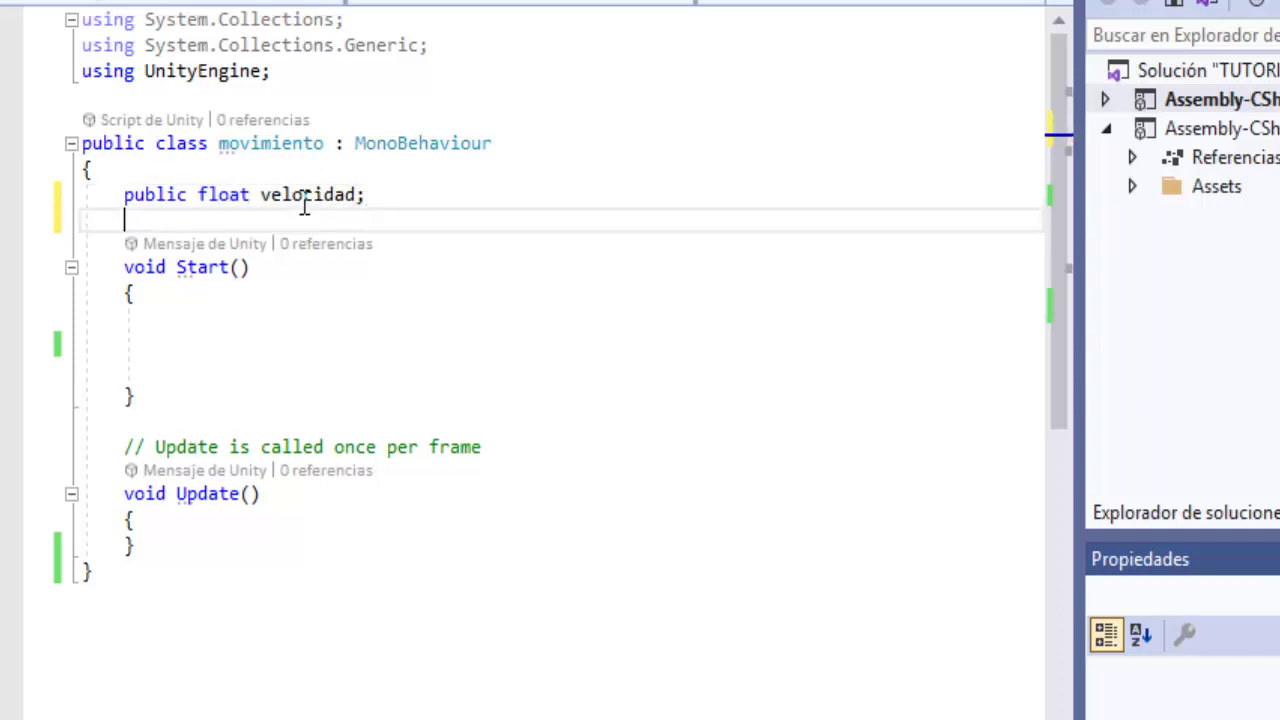
Add a private Rigidbody2D field named rb.
text(pr)
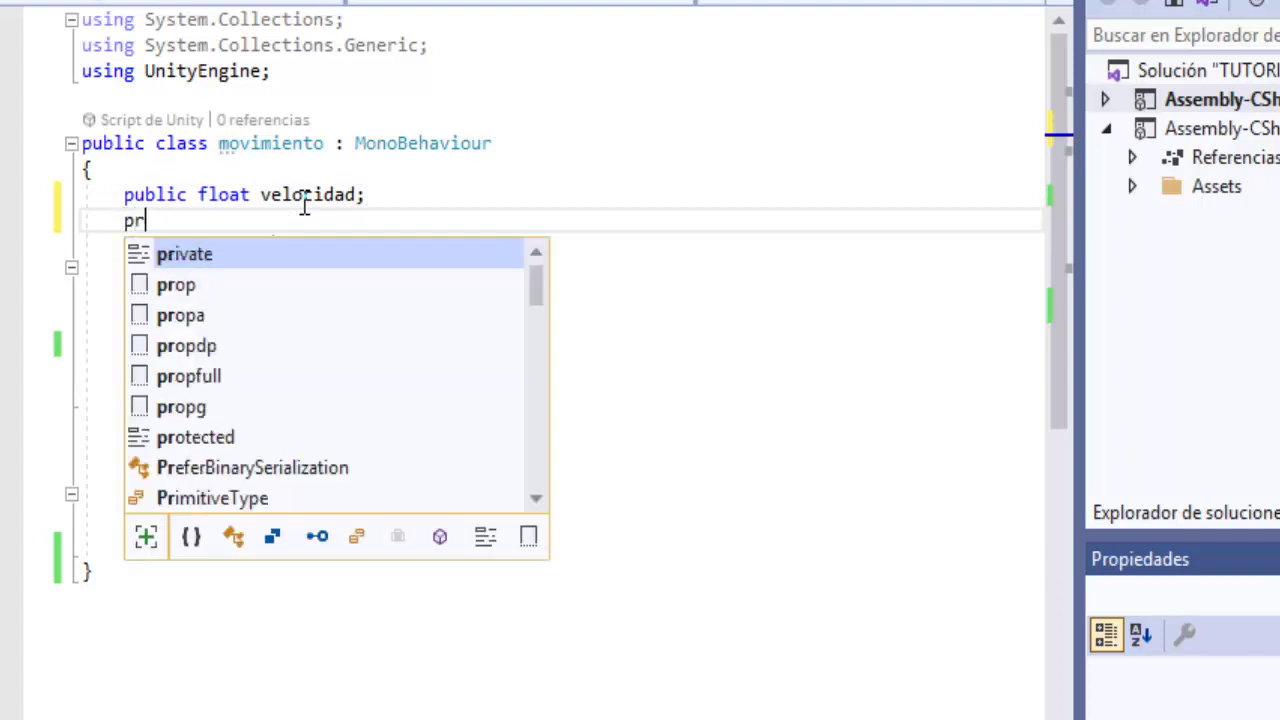
key(Tab)
text(i)
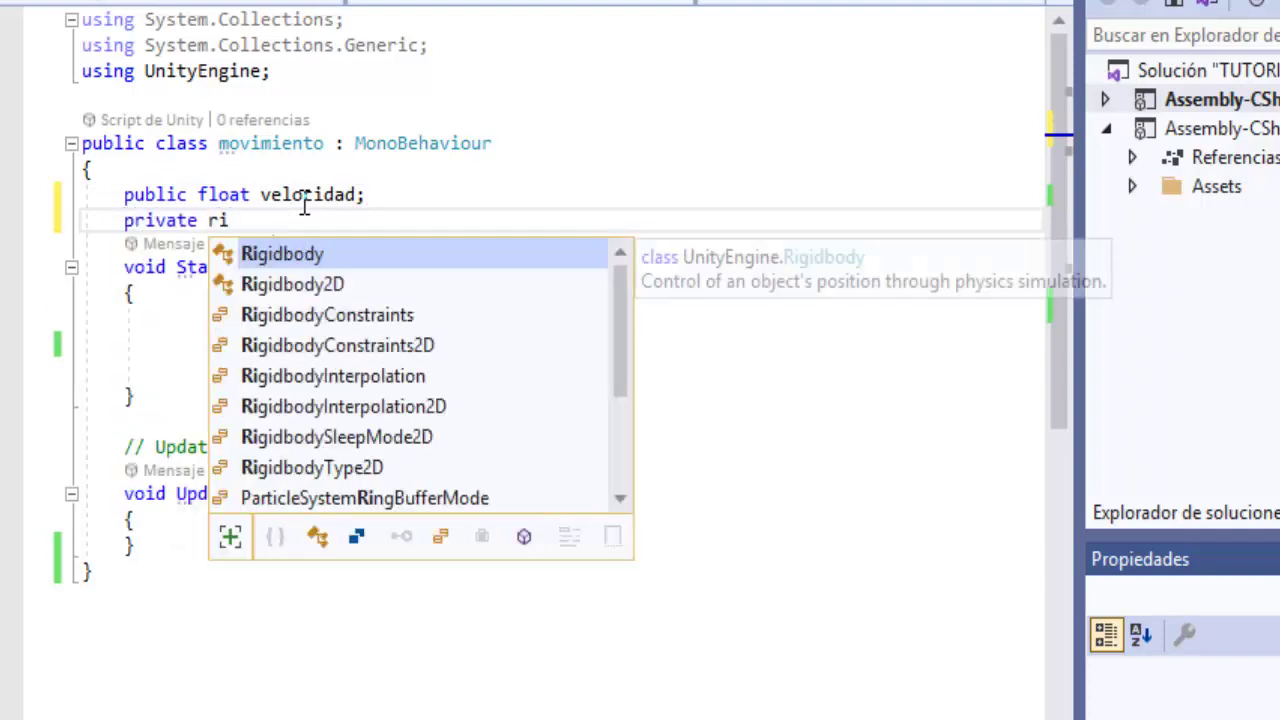
key(Down)
key(Escape)
text(r)
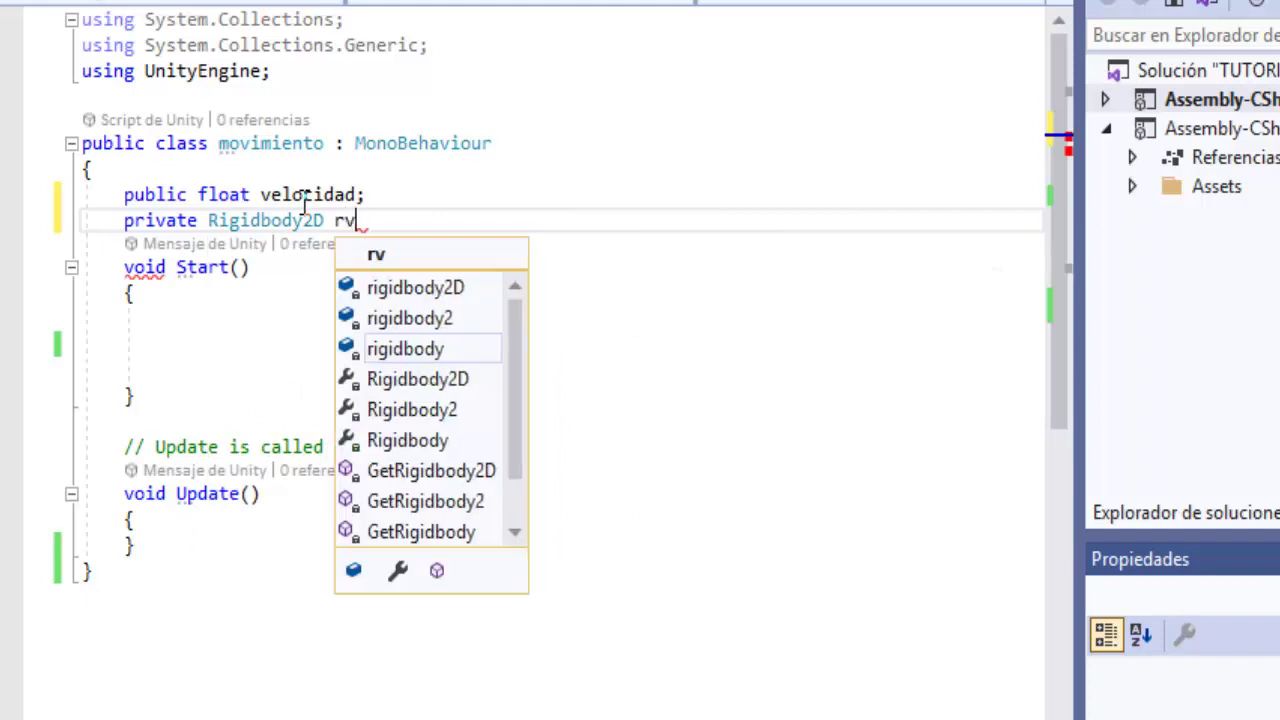
text(b;)
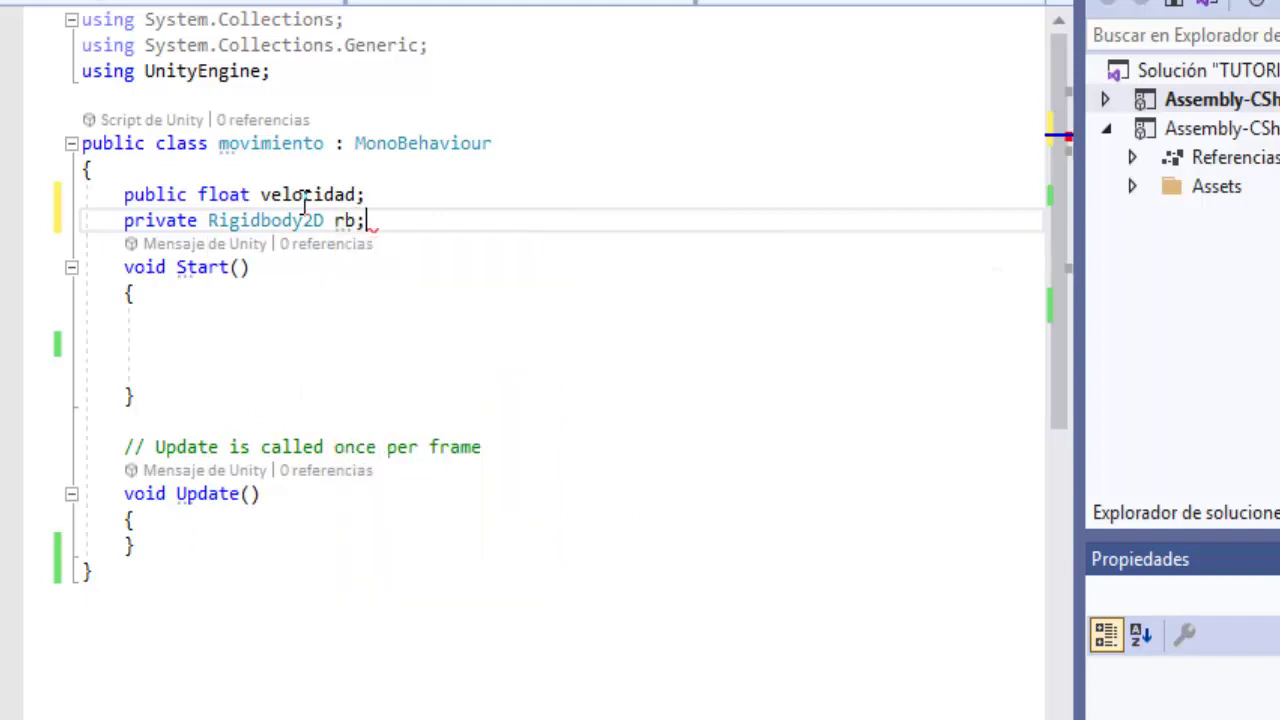
key(Return)
Add a private Vector2 moveVelocity field, leaving a blank line after it.
text(p)
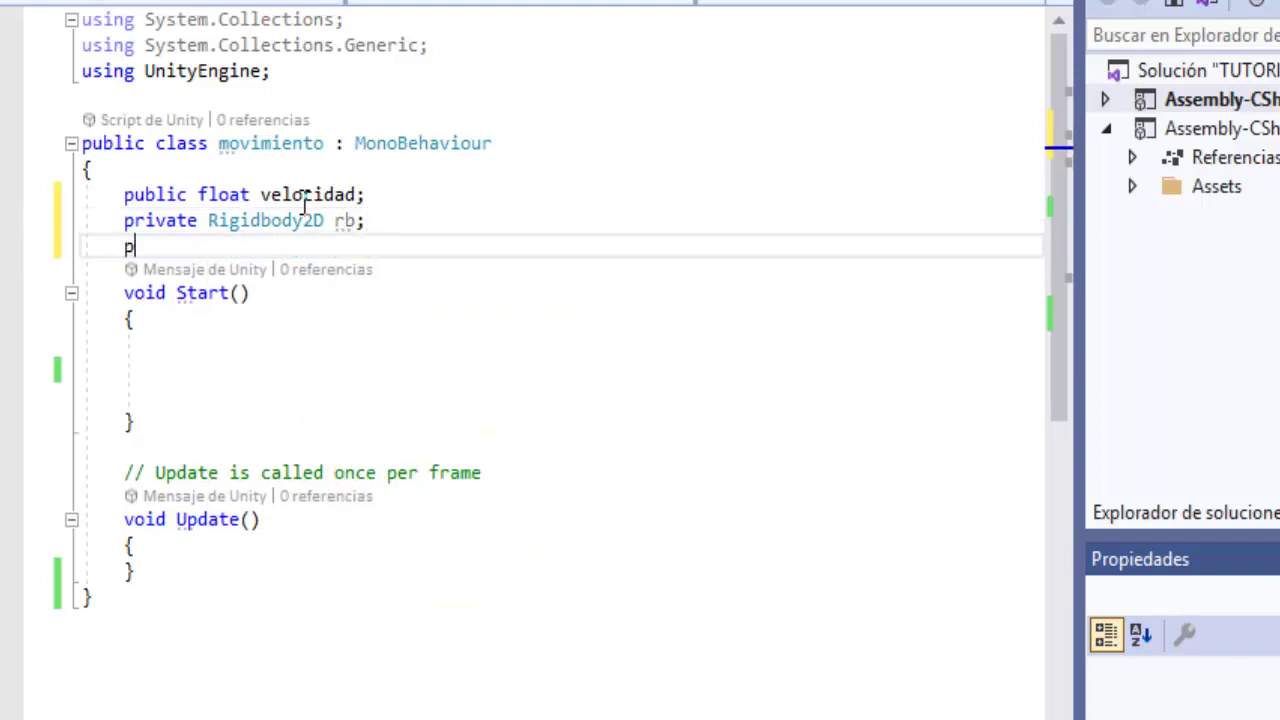
text(rivate ve)
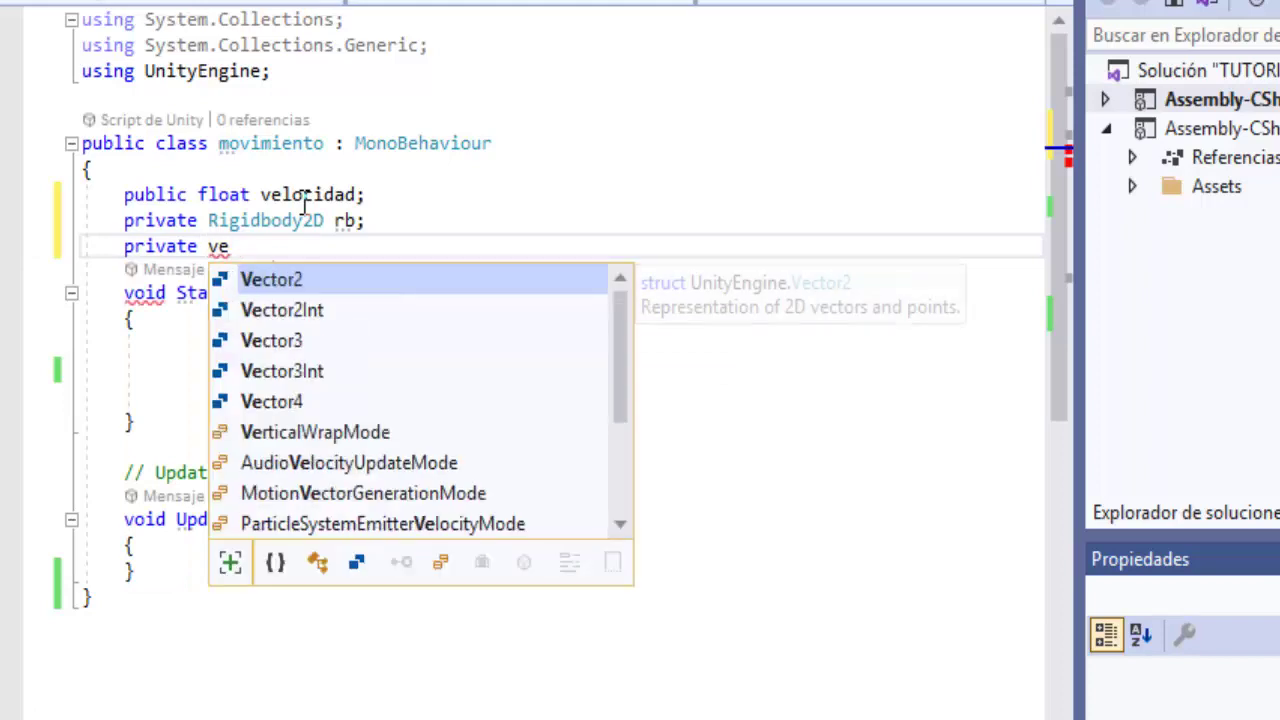
key(Tab)
text(mov)
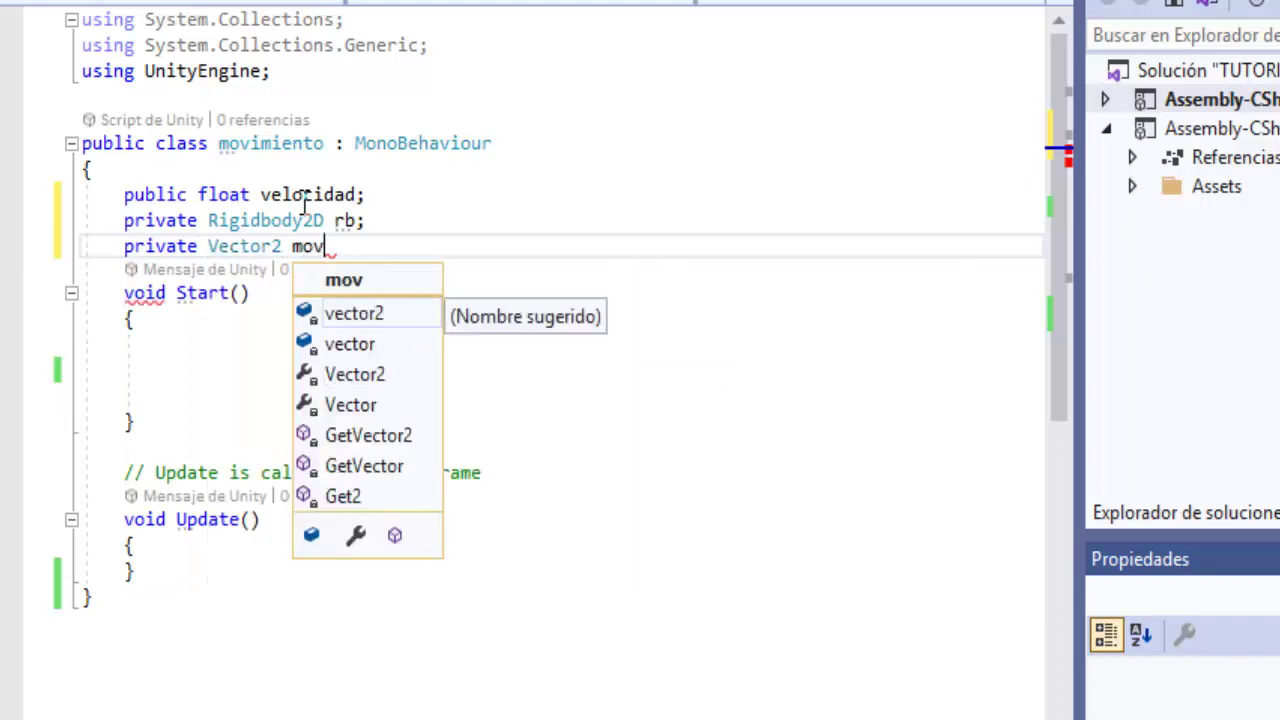
text(eVelo)
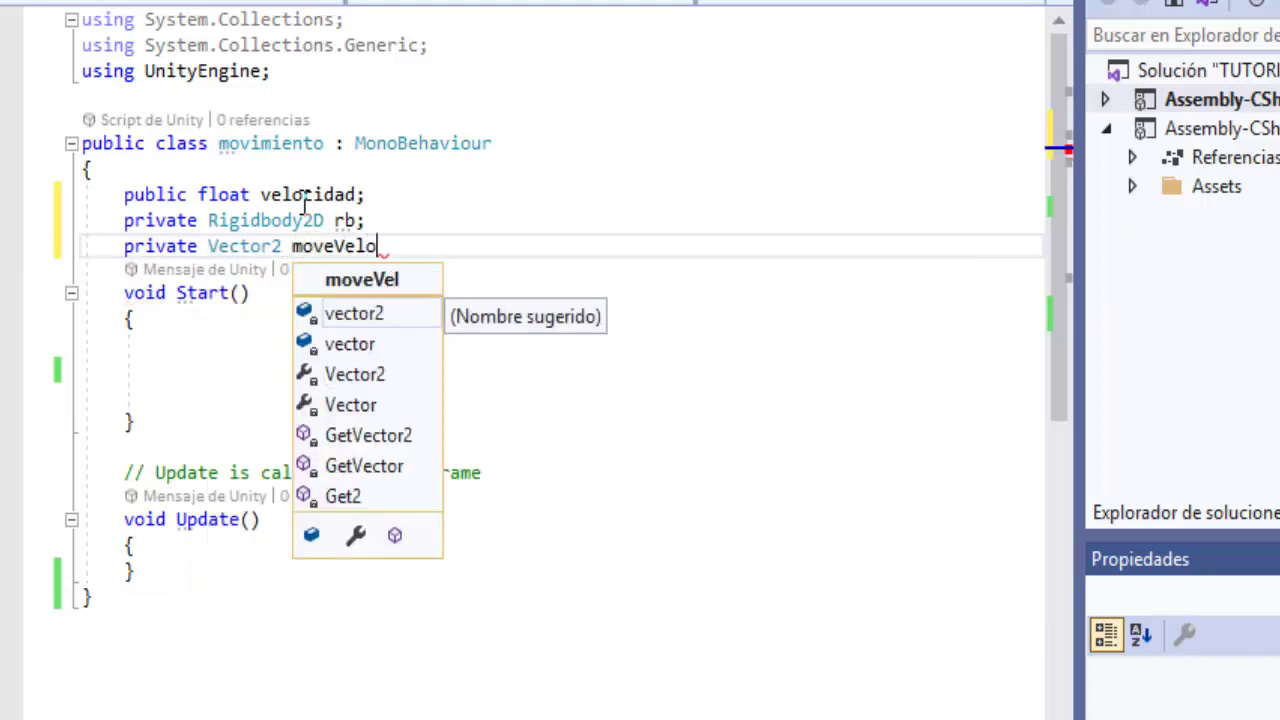
text(city;)
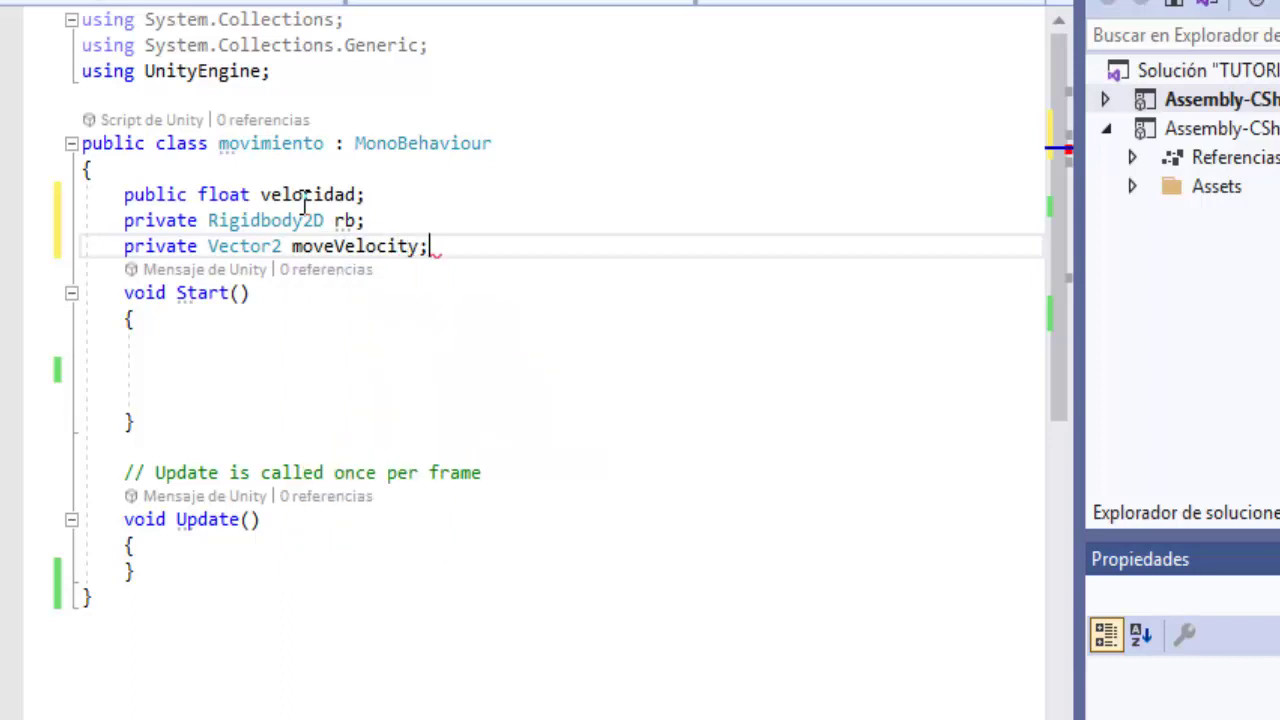
key(Return)
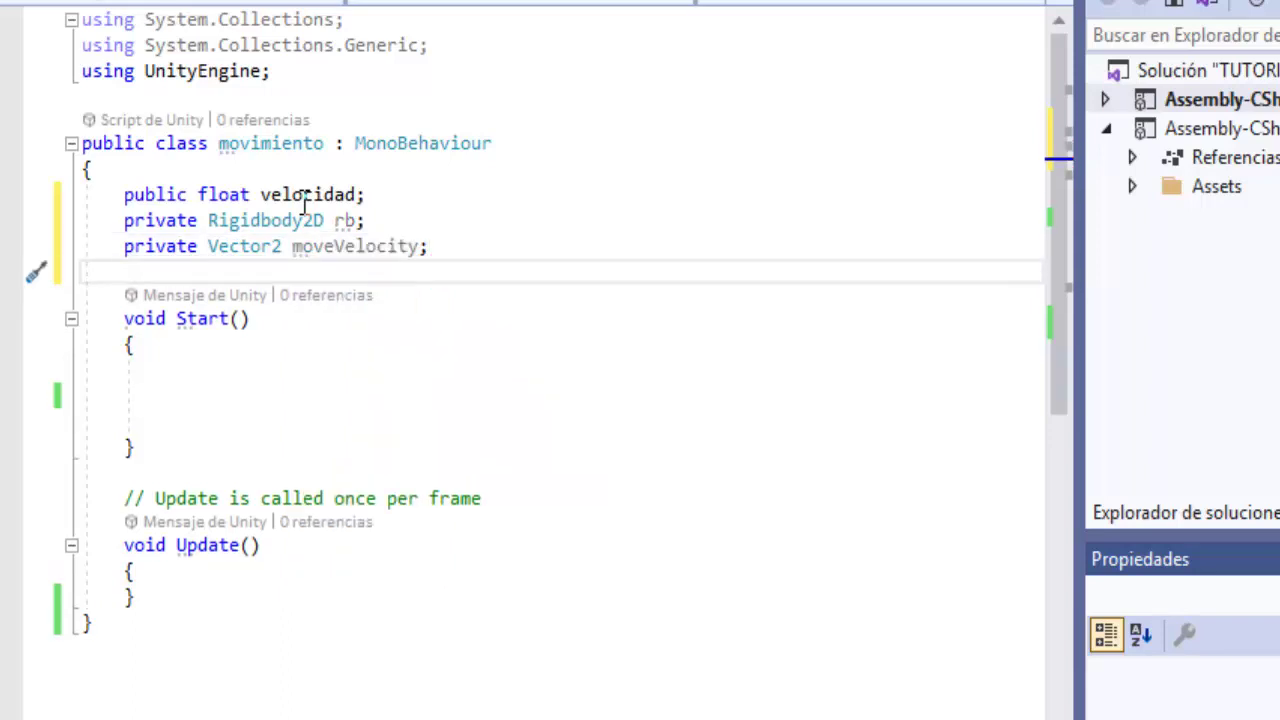
key(Return)
Add public float fields runnVertical = 3 and runHorizontal = 3.
text(public )
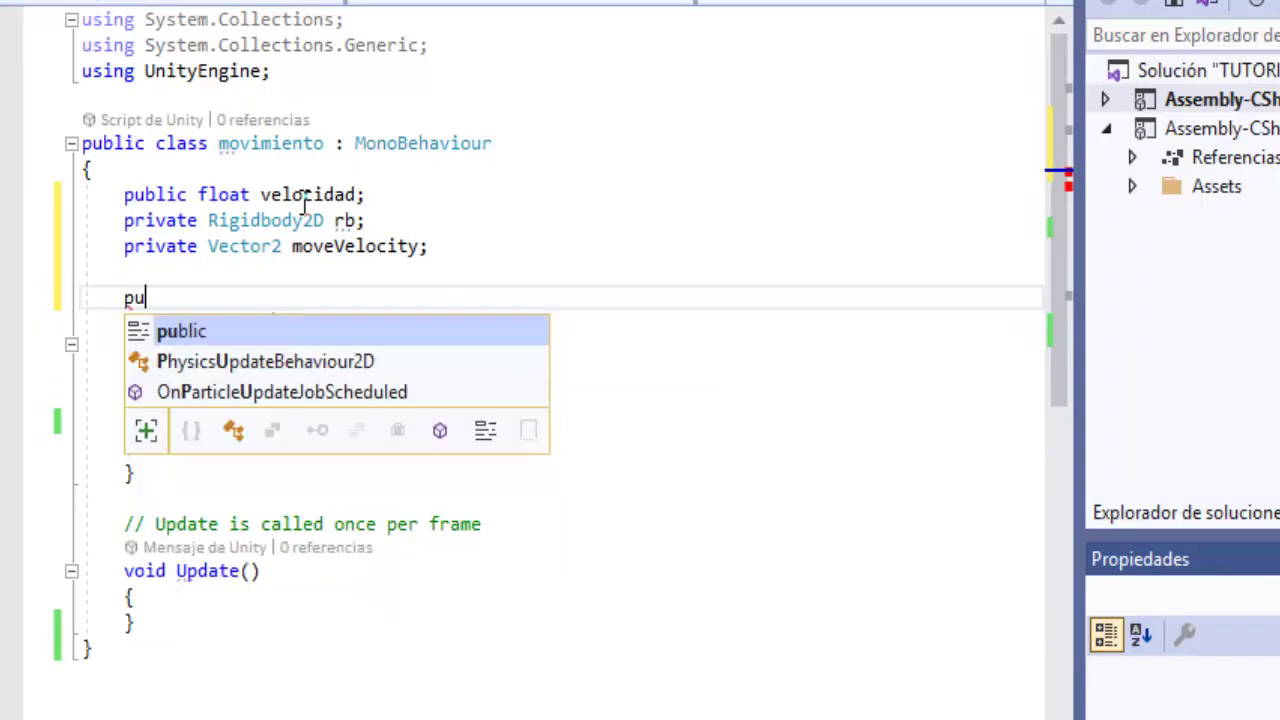
text(float)
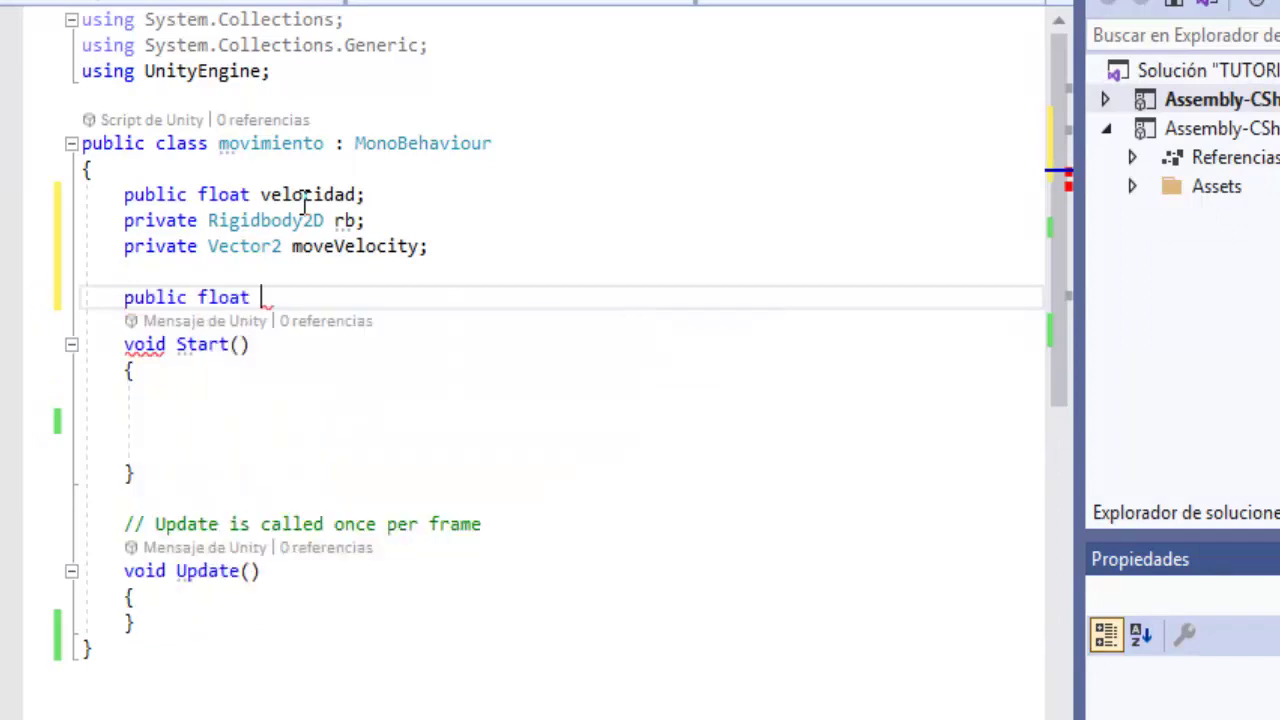
text( runn)
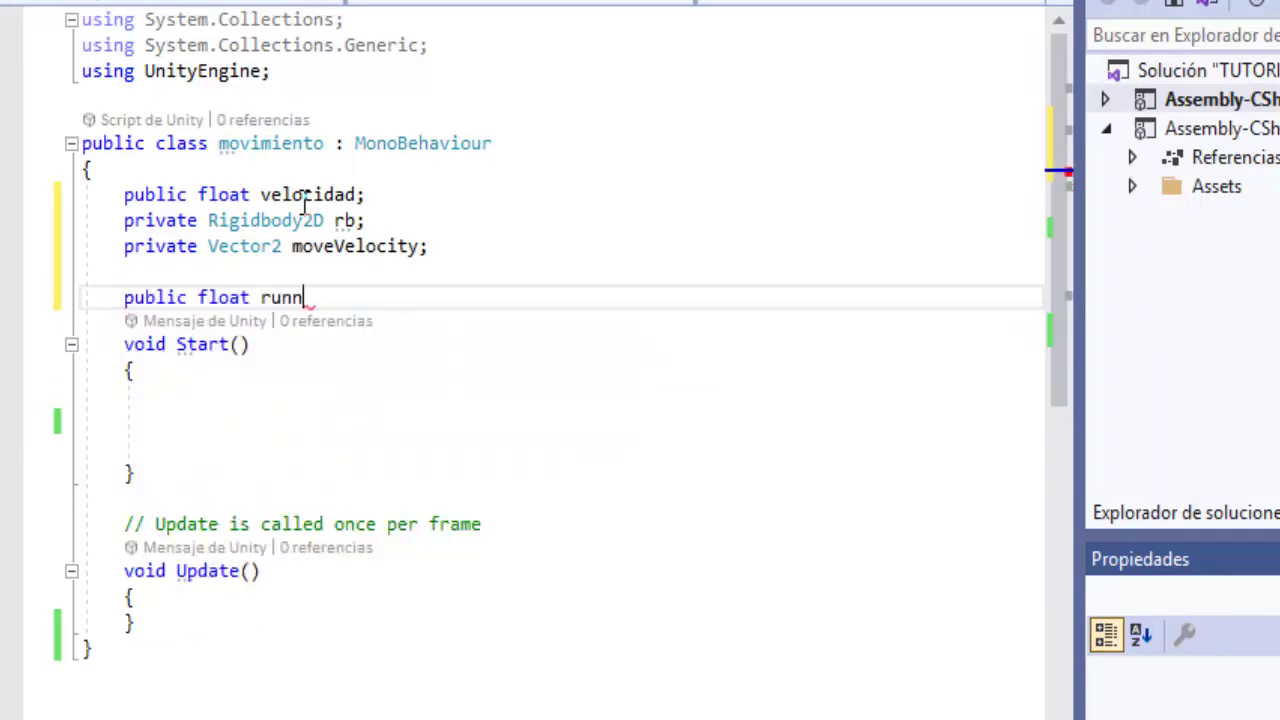
text(Vertical )
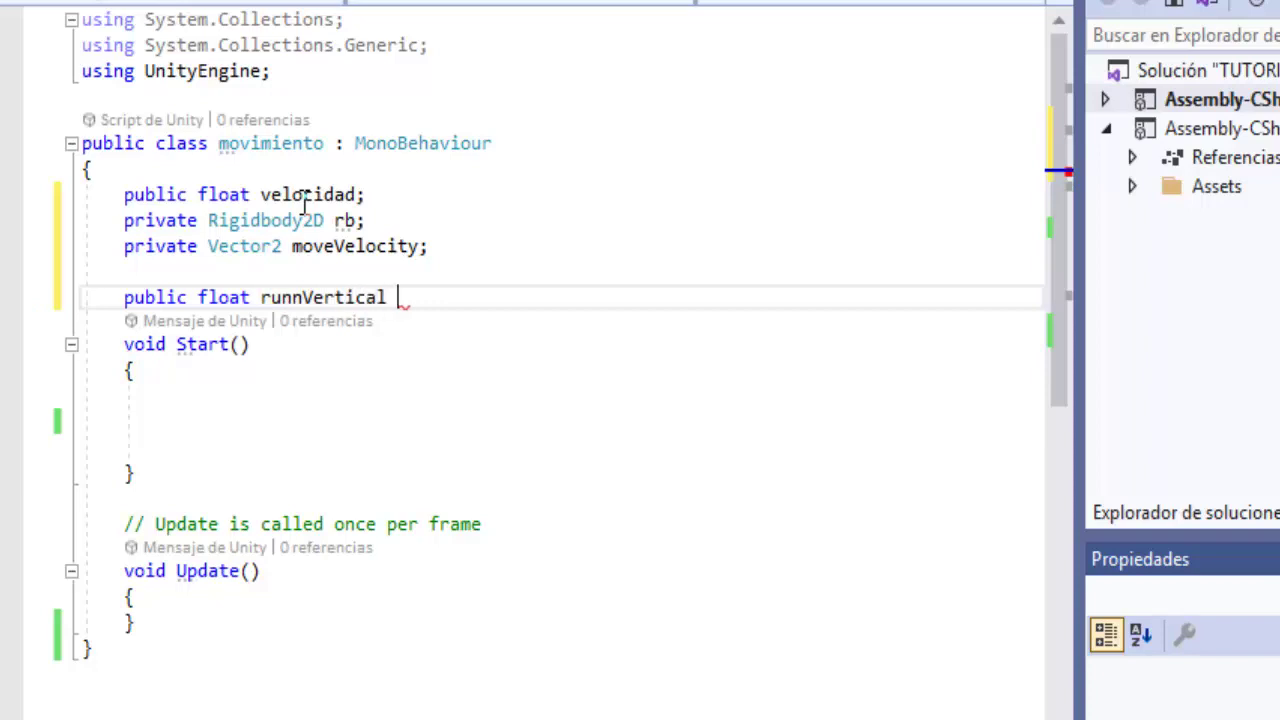
text(= 3;)
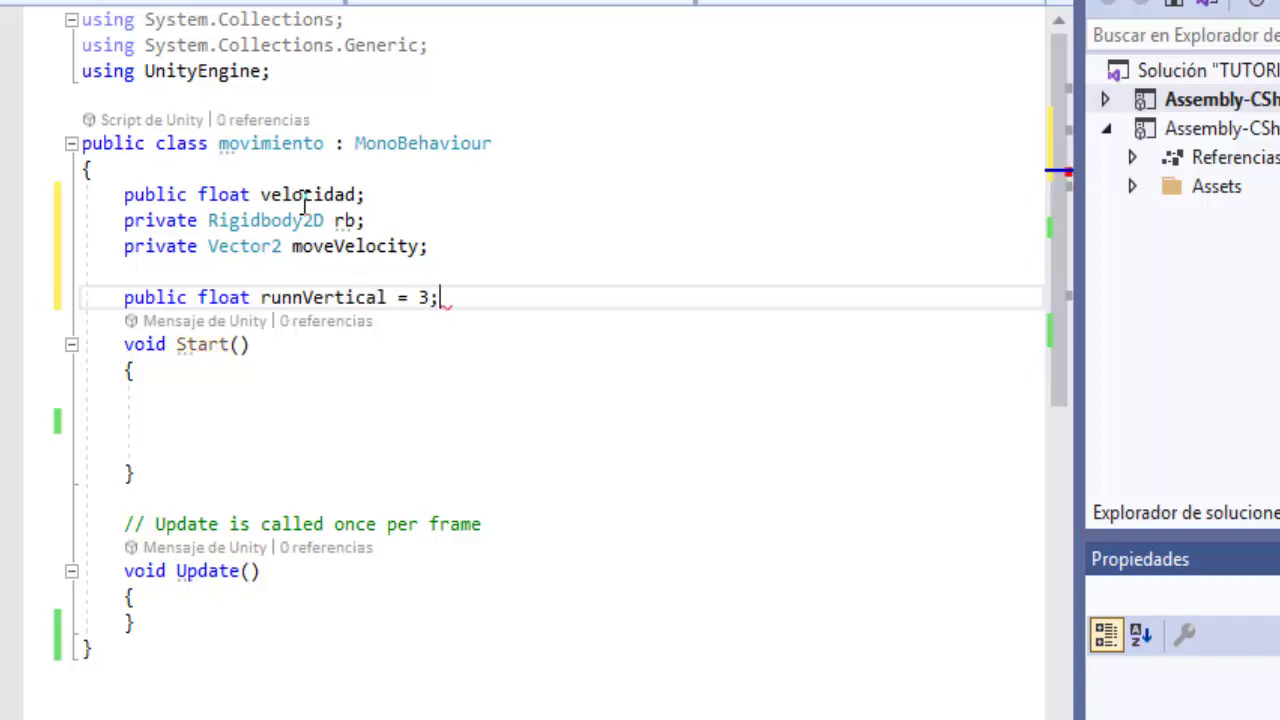
key(Return)
text(public)
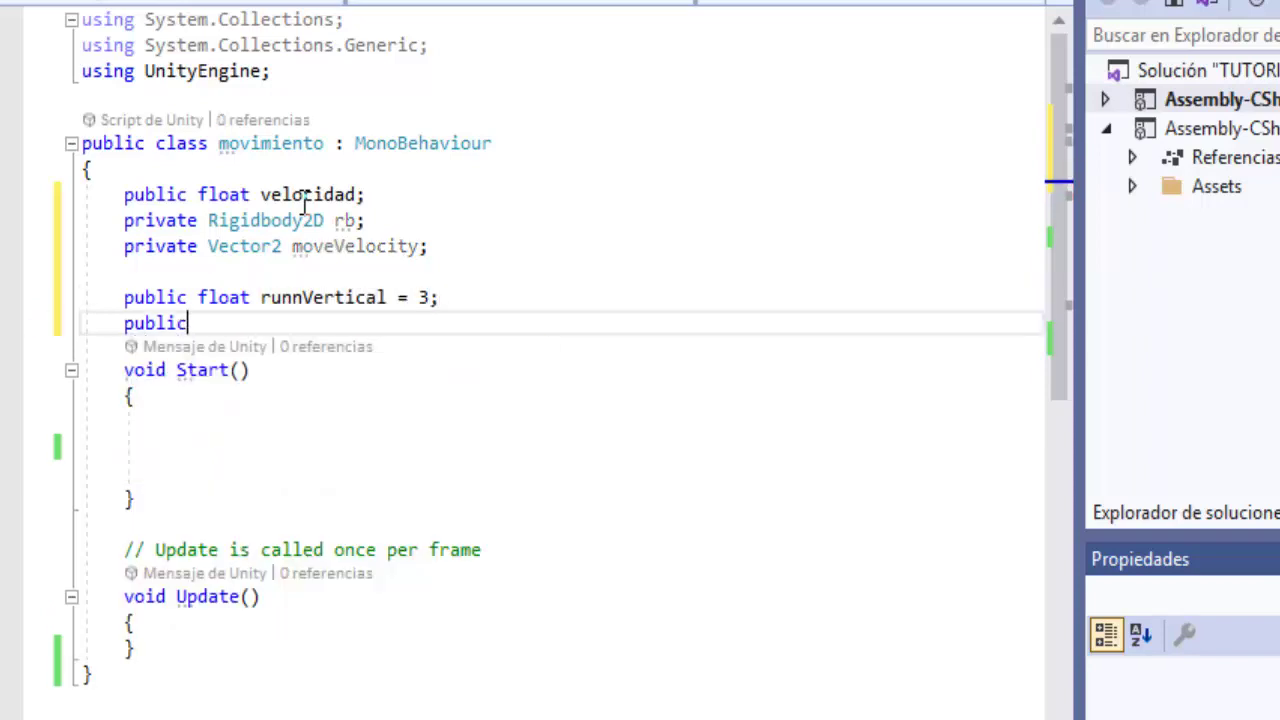
text( fk)
key(BackSpace)
key(Down)
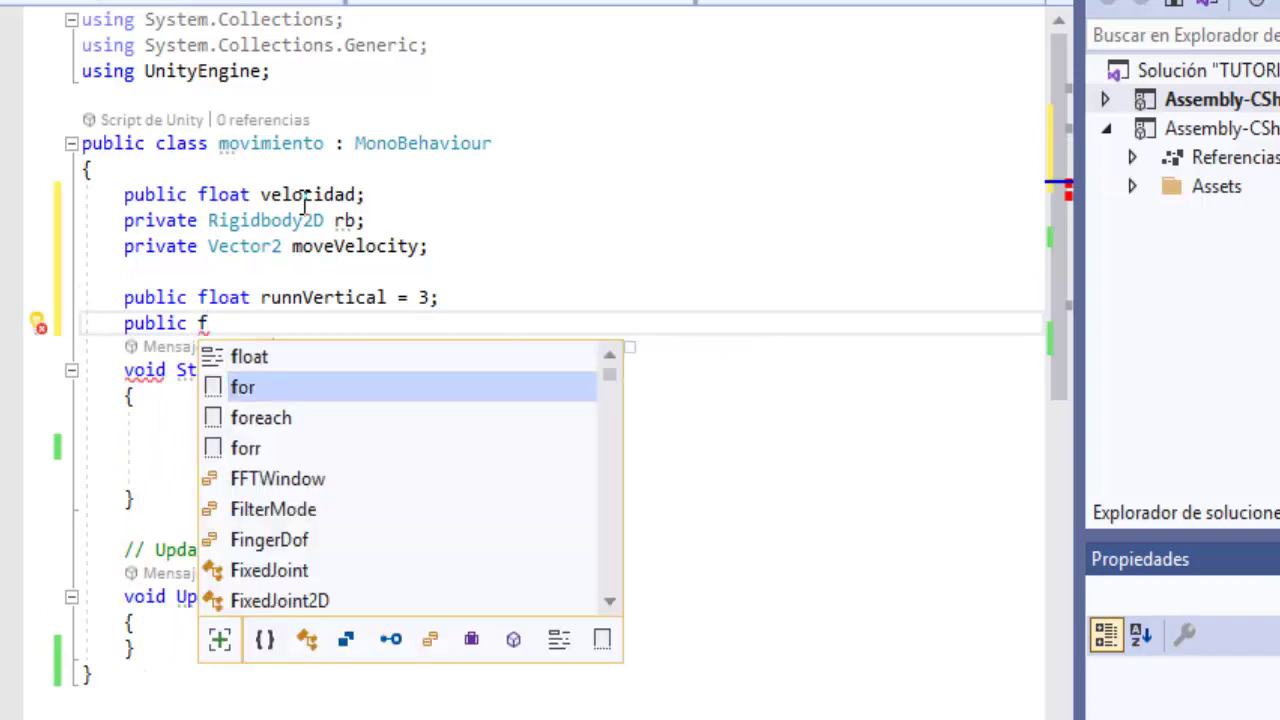
key(Escape)
text(or)
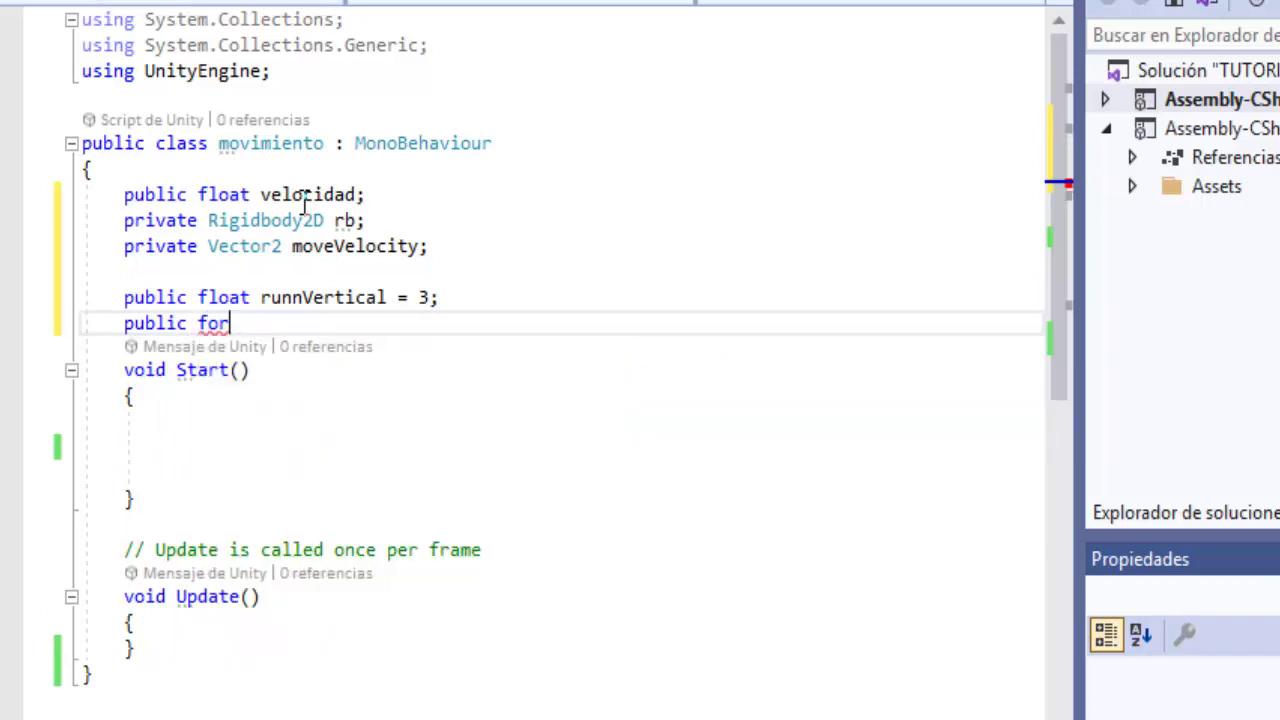
key(BackSpace)
text(loa)
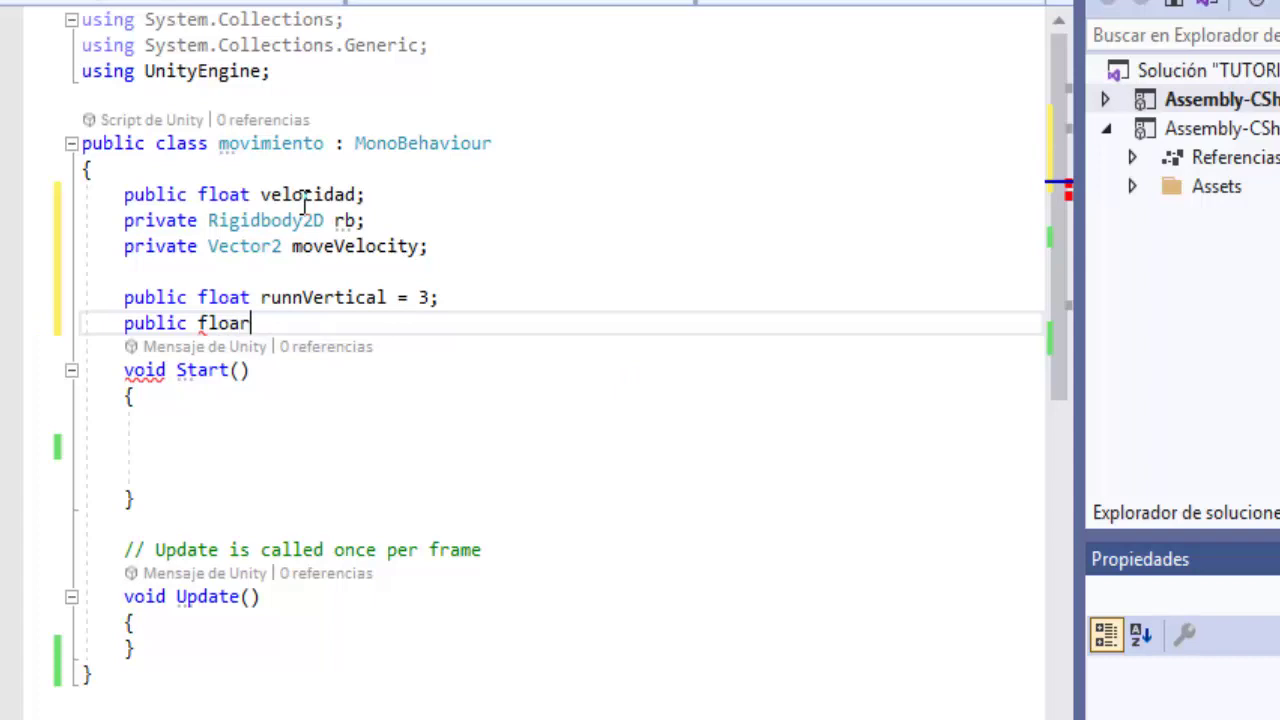
key(BackSpace)
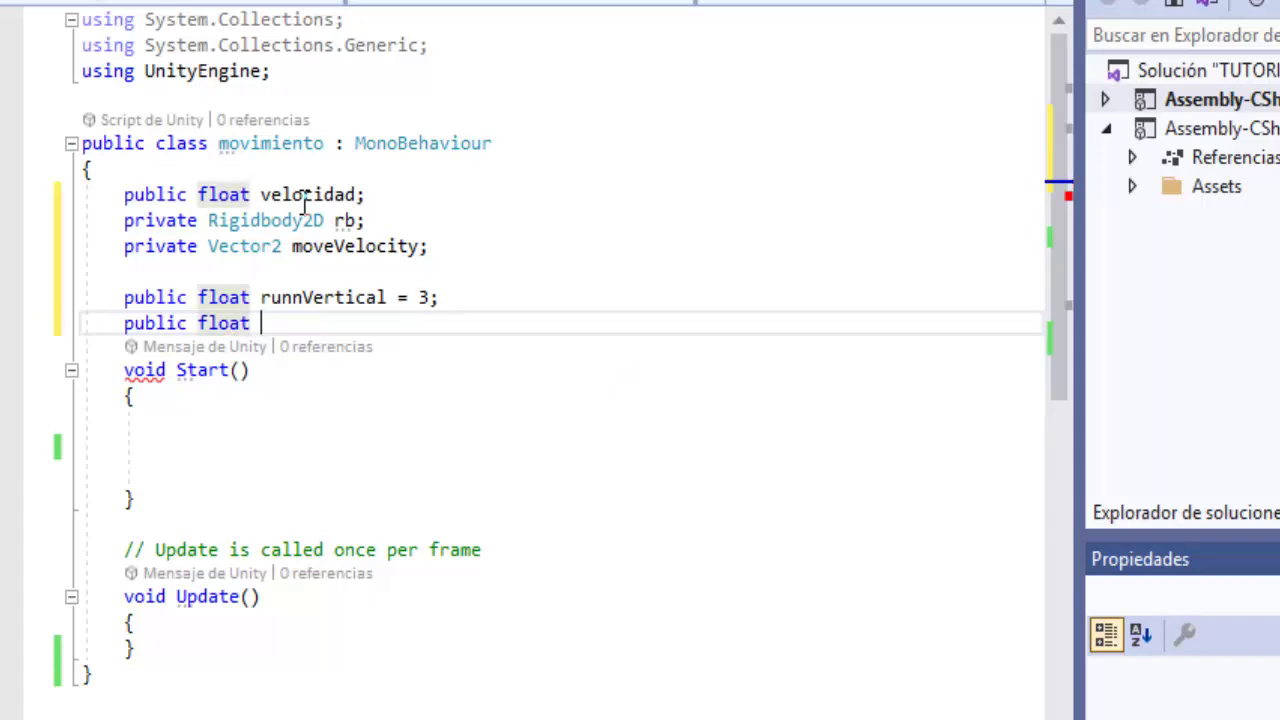
text(run)
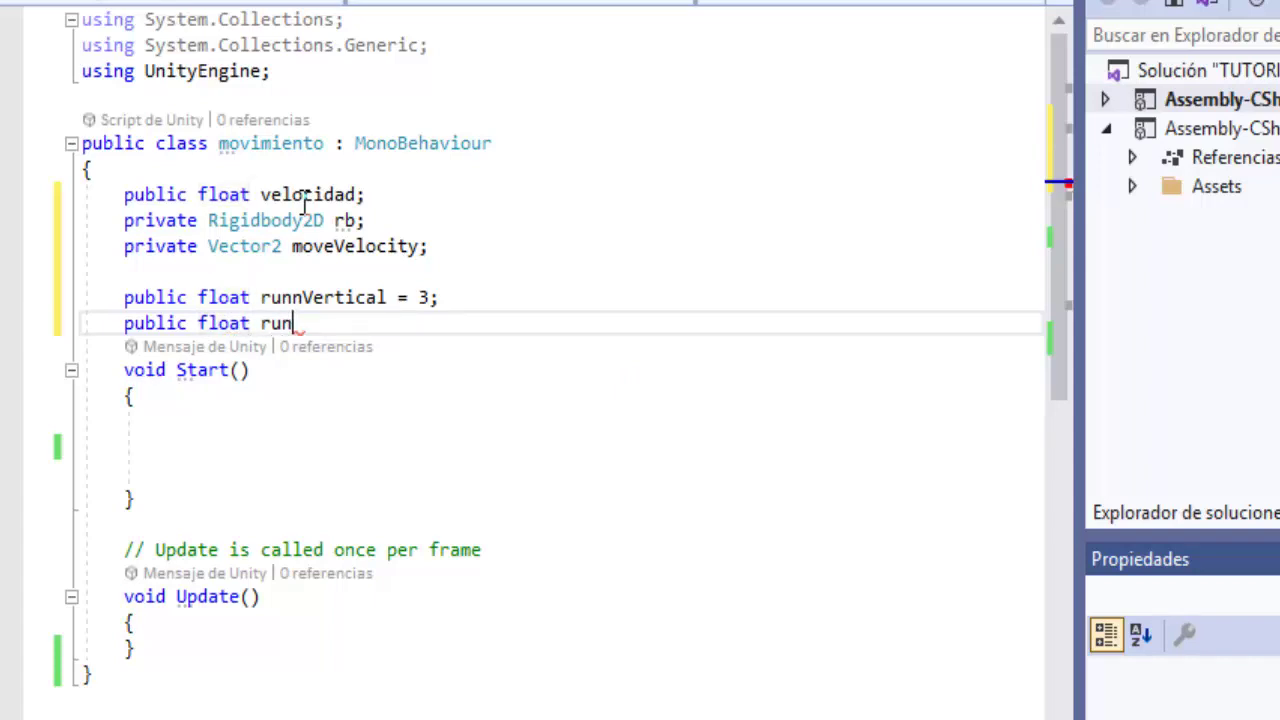
text(Horizontal )
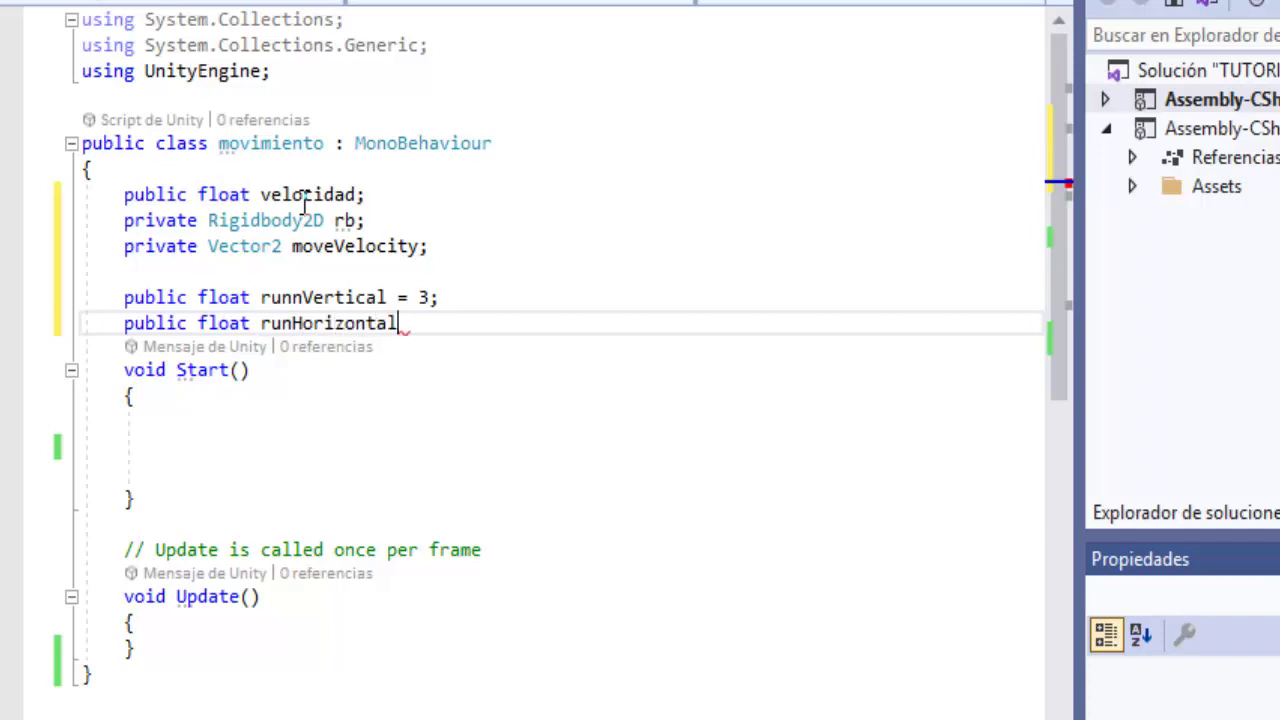
text(= )
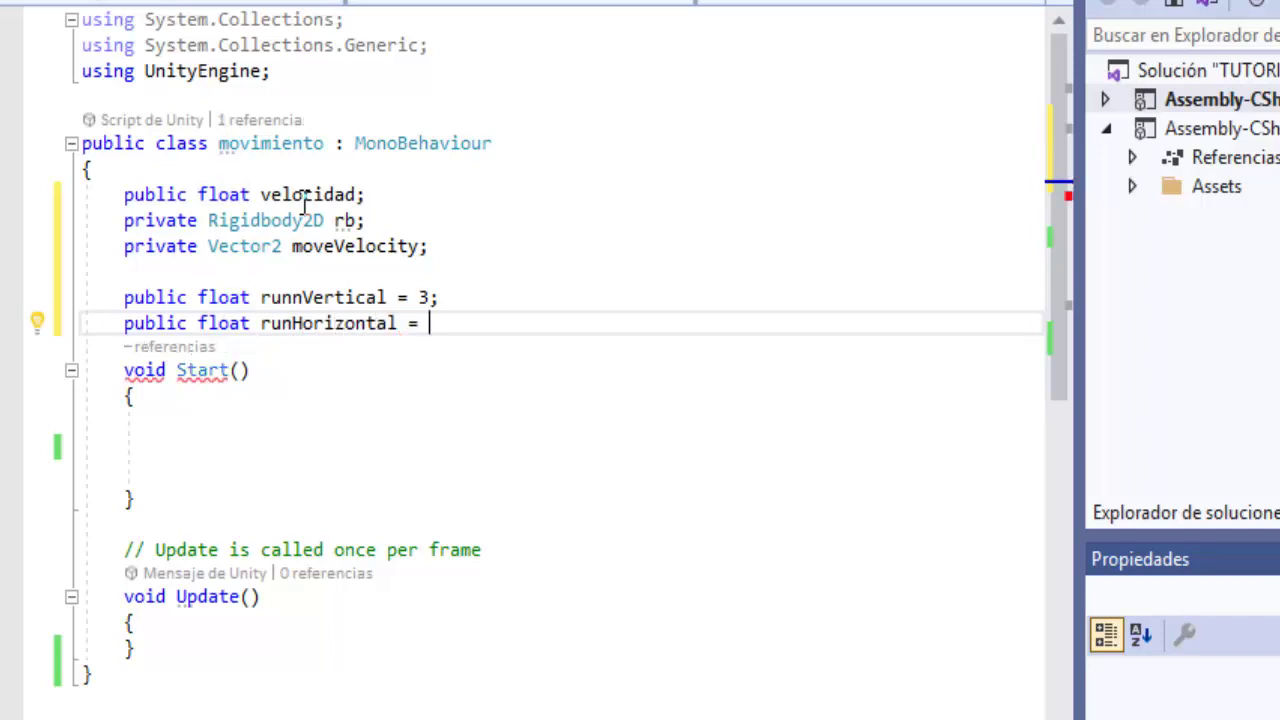
text(3;)
key(Return)
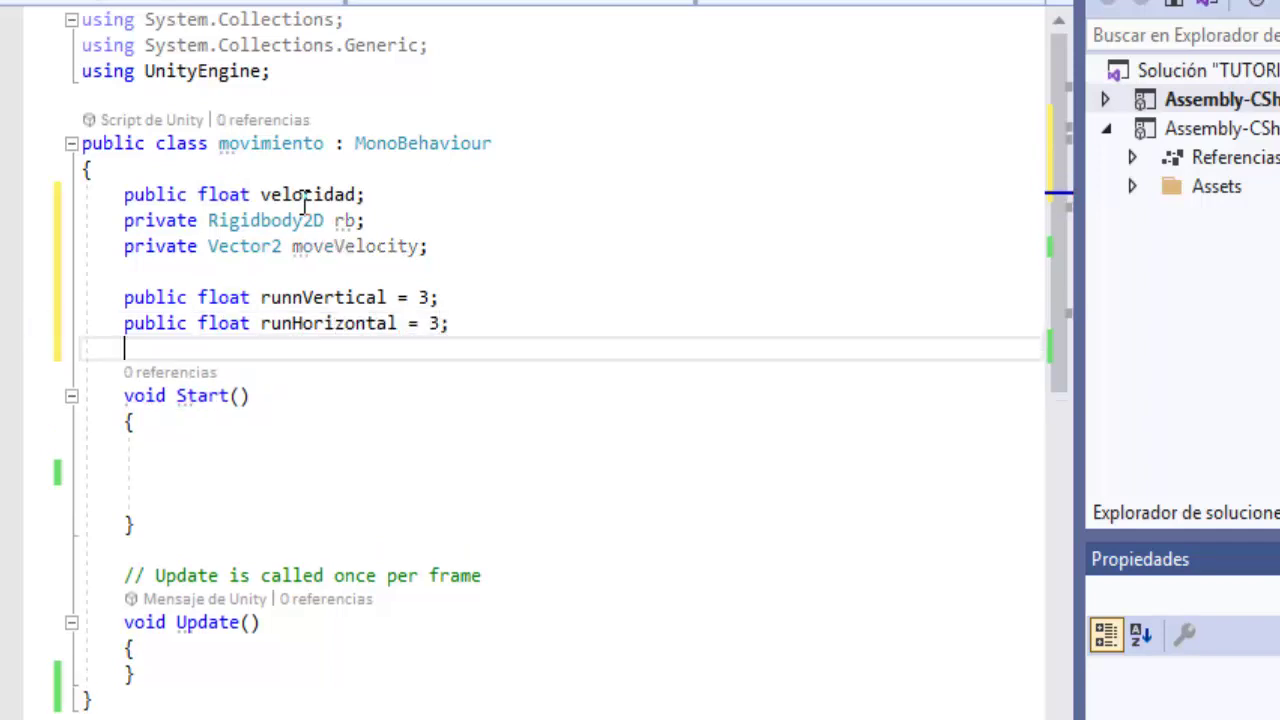
Add float fields verticalMove and horizontalMove.
text(float )
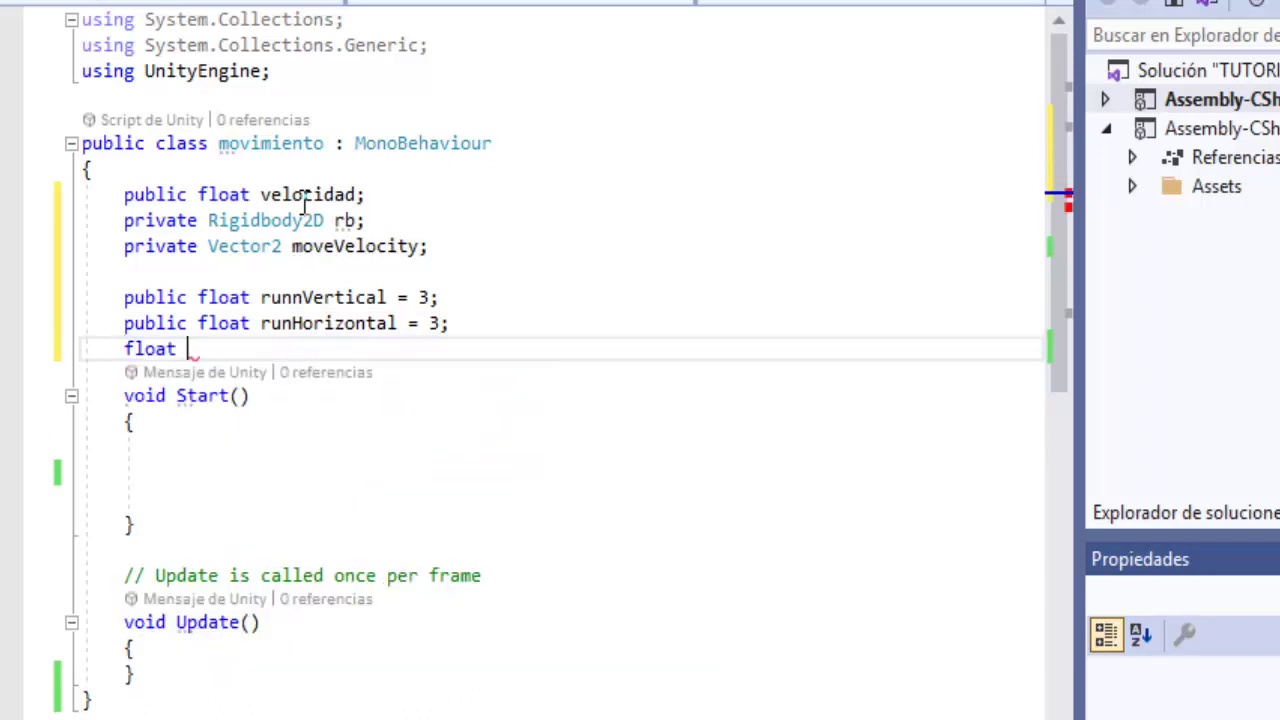
text(vertic)
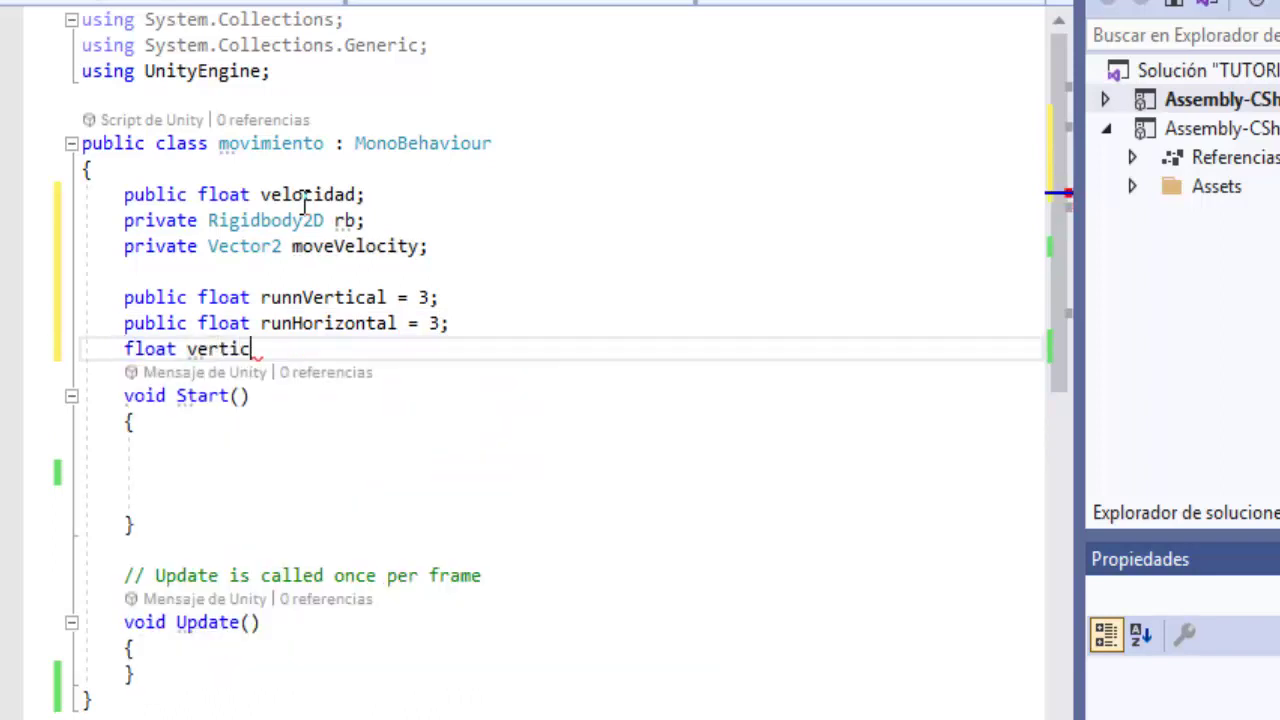
text(alMove;)
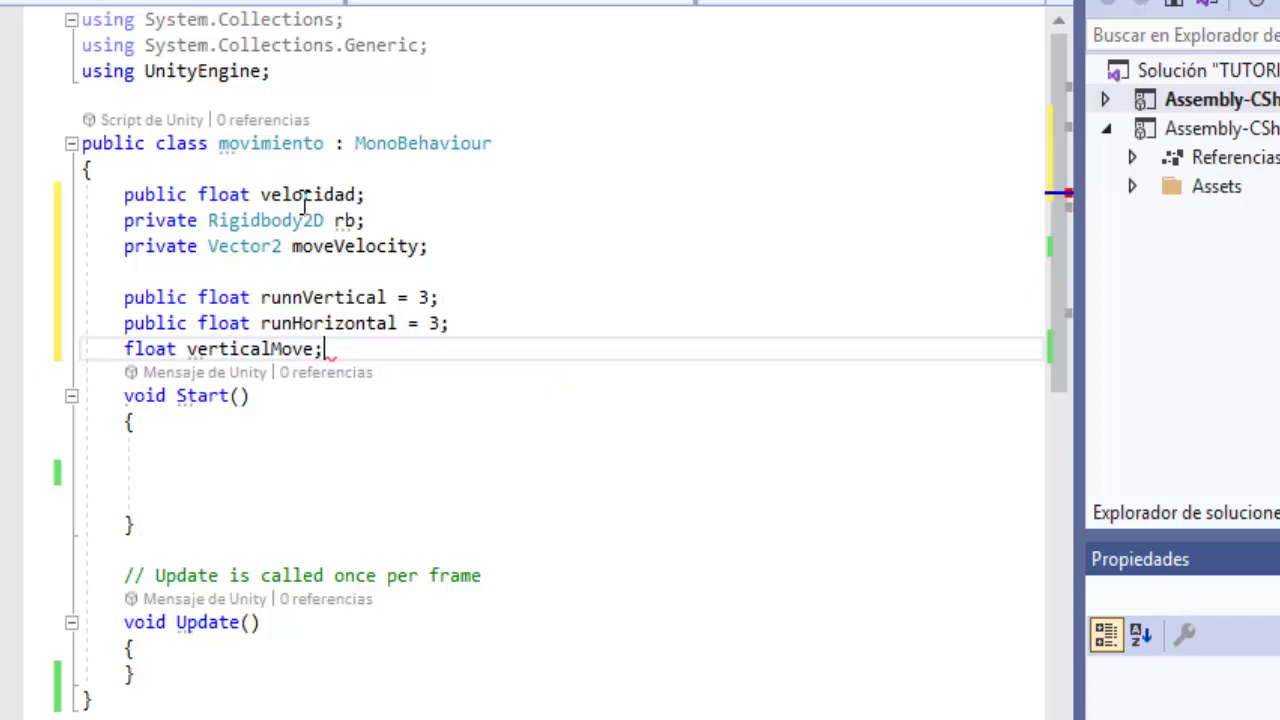
key(Return)
text(float)
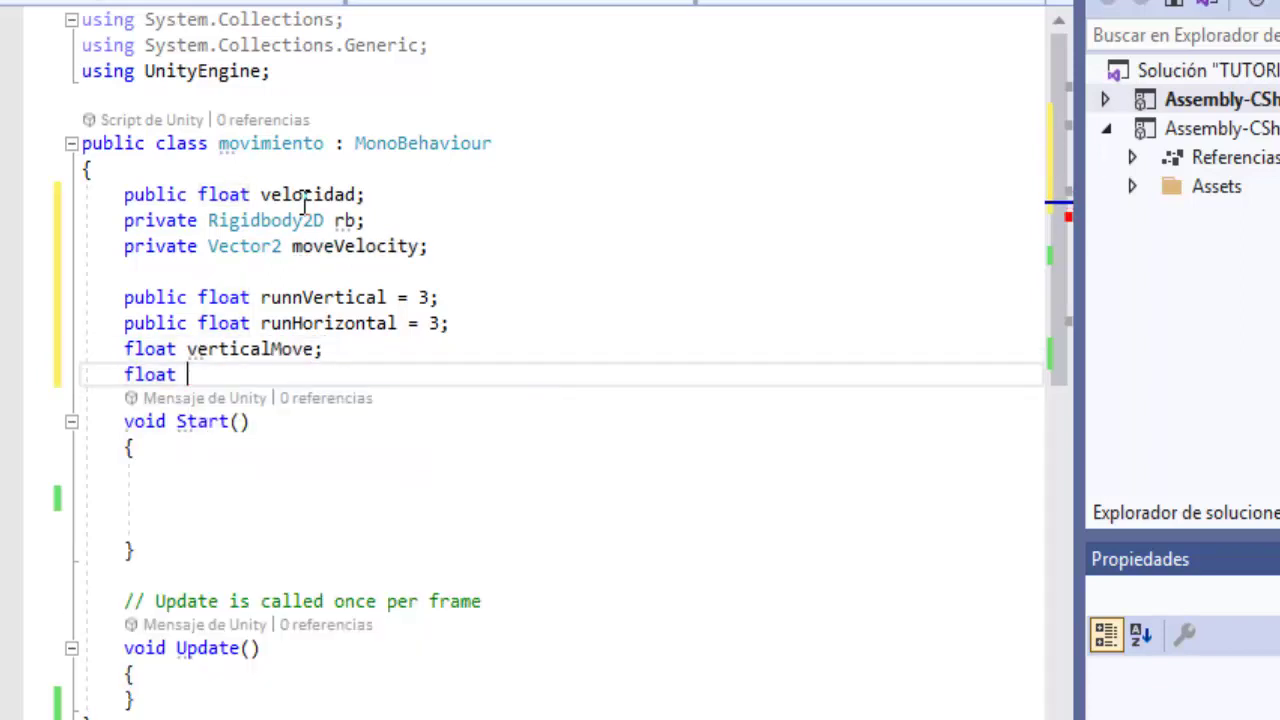
text( horizontal)
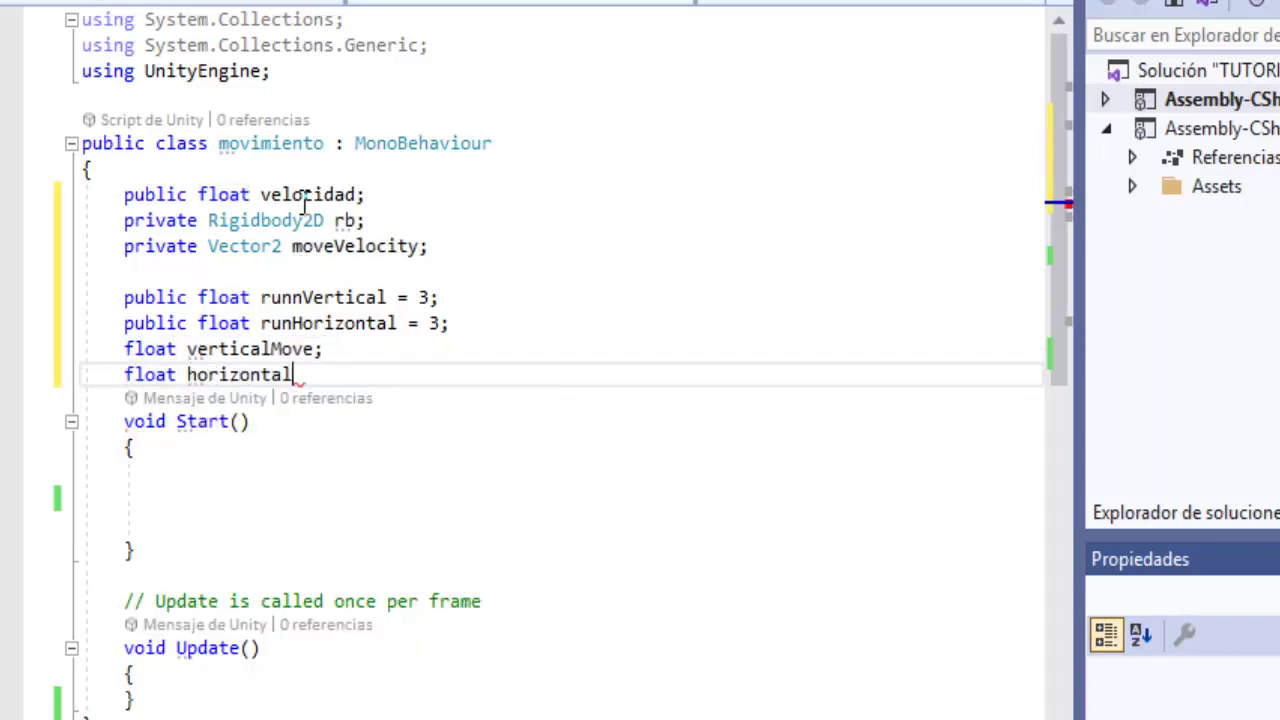
text(Move;)
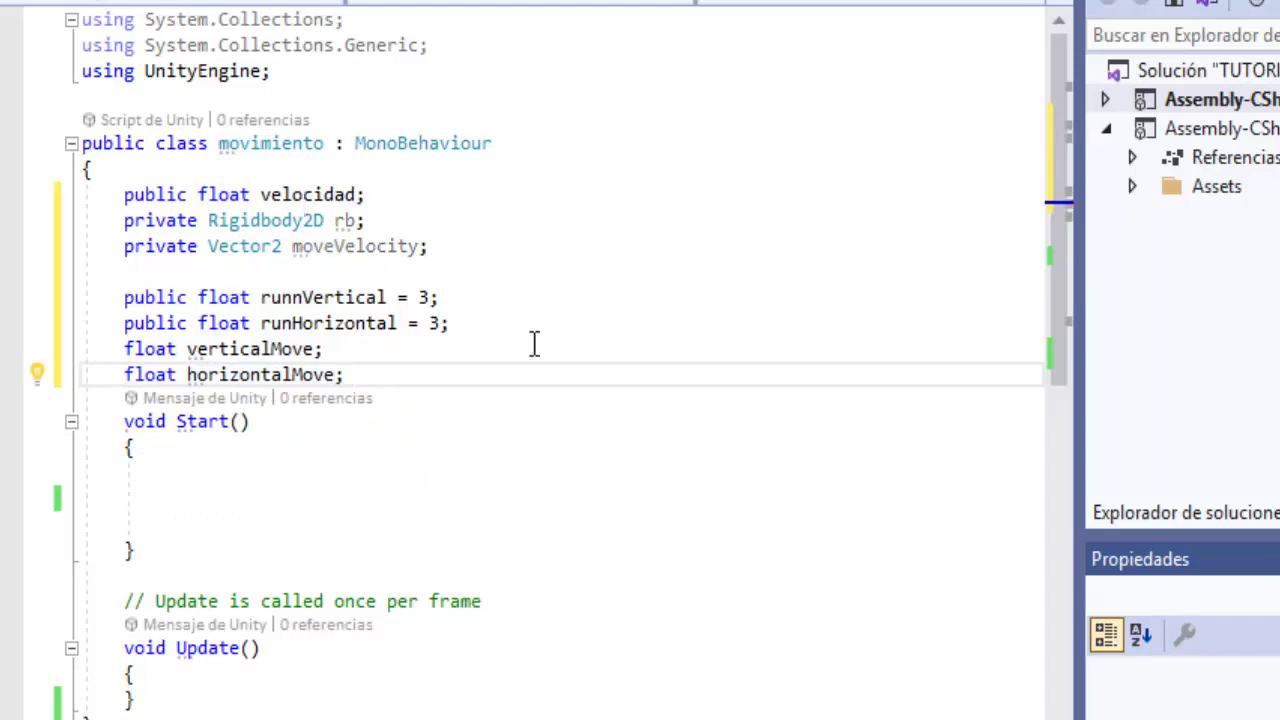
scroll(745, 557, down, 1)
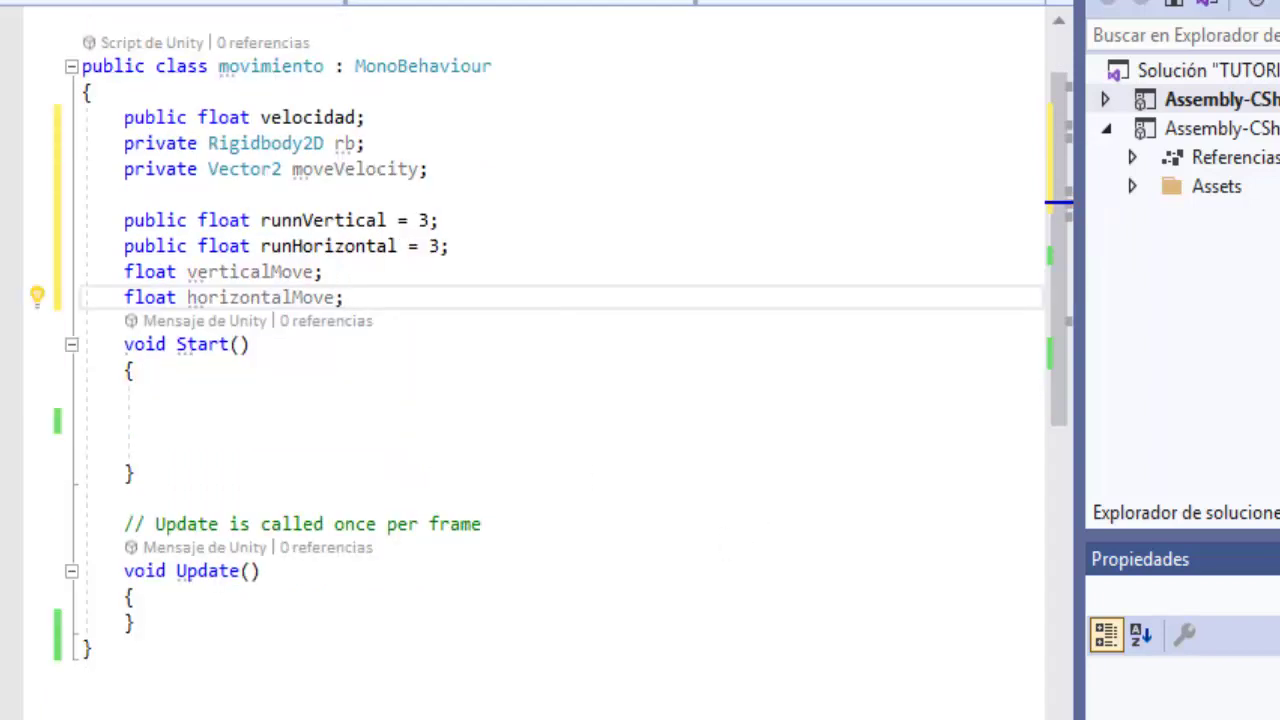
key(Return)
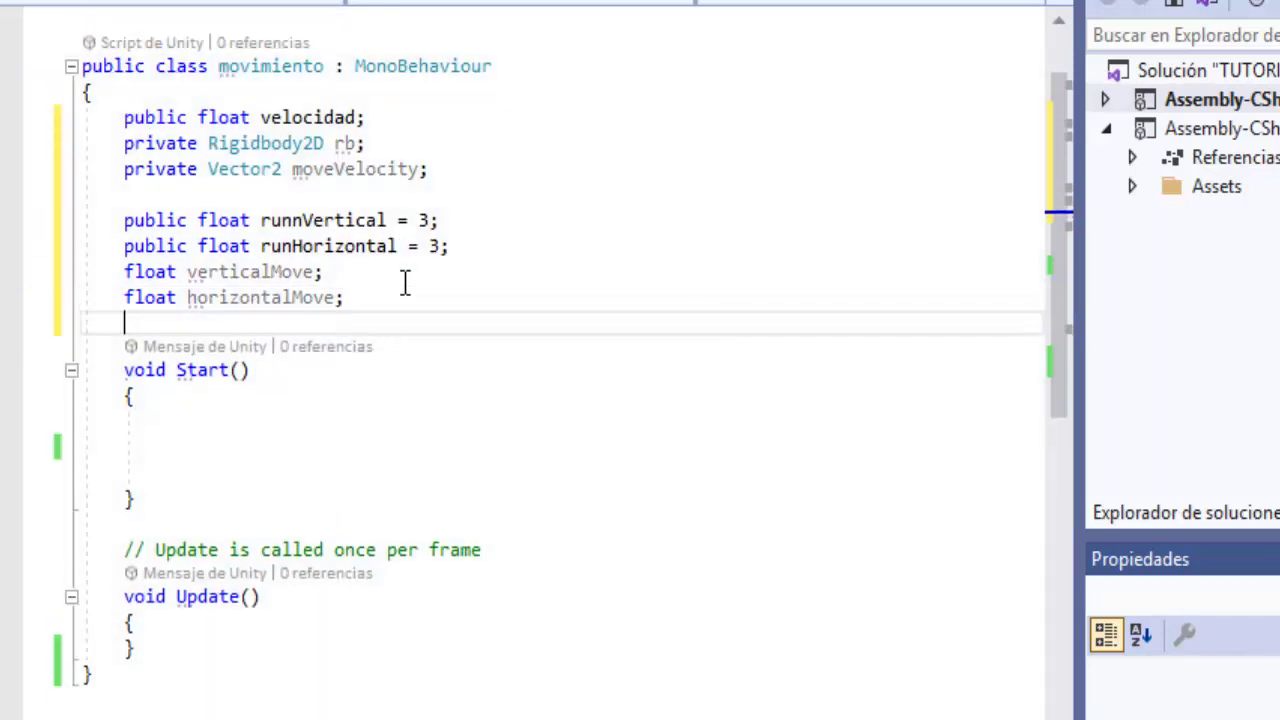
key(Return)
Declare a public Joystick field named joystickk.
text(p)
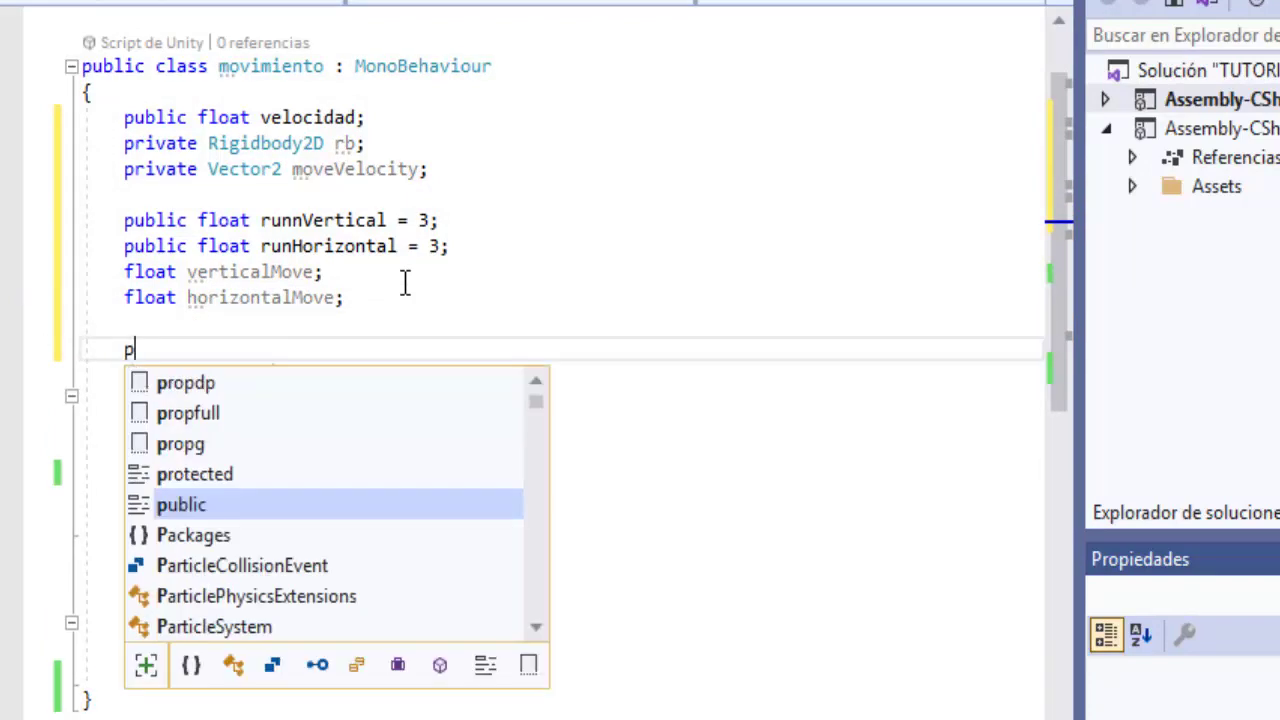
text(ublic Jo)
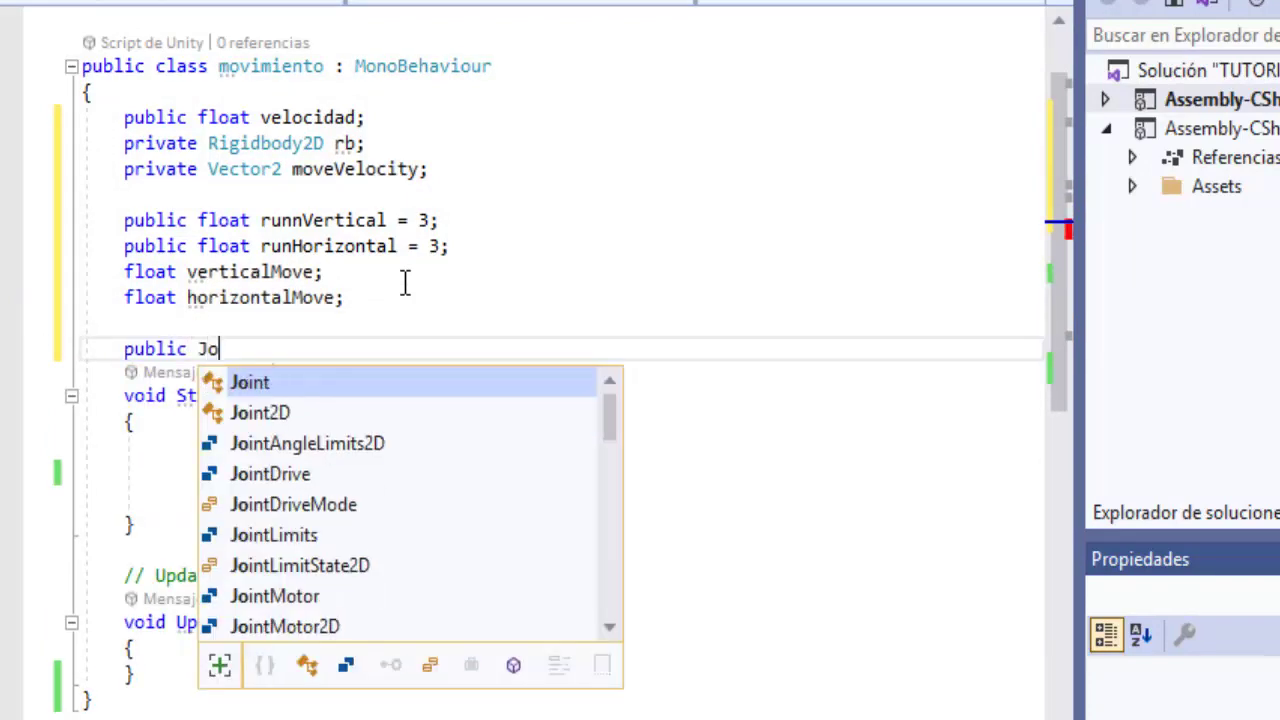
text(yx)
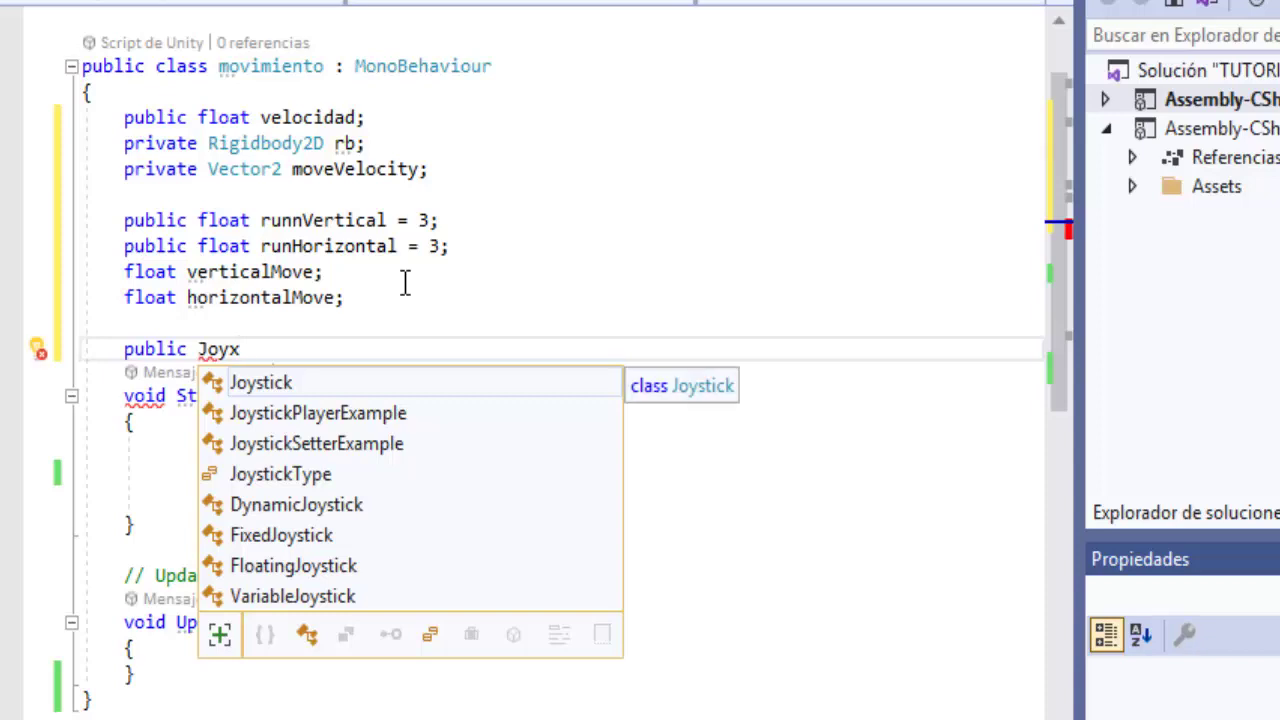
key(Tab)
text(jo)
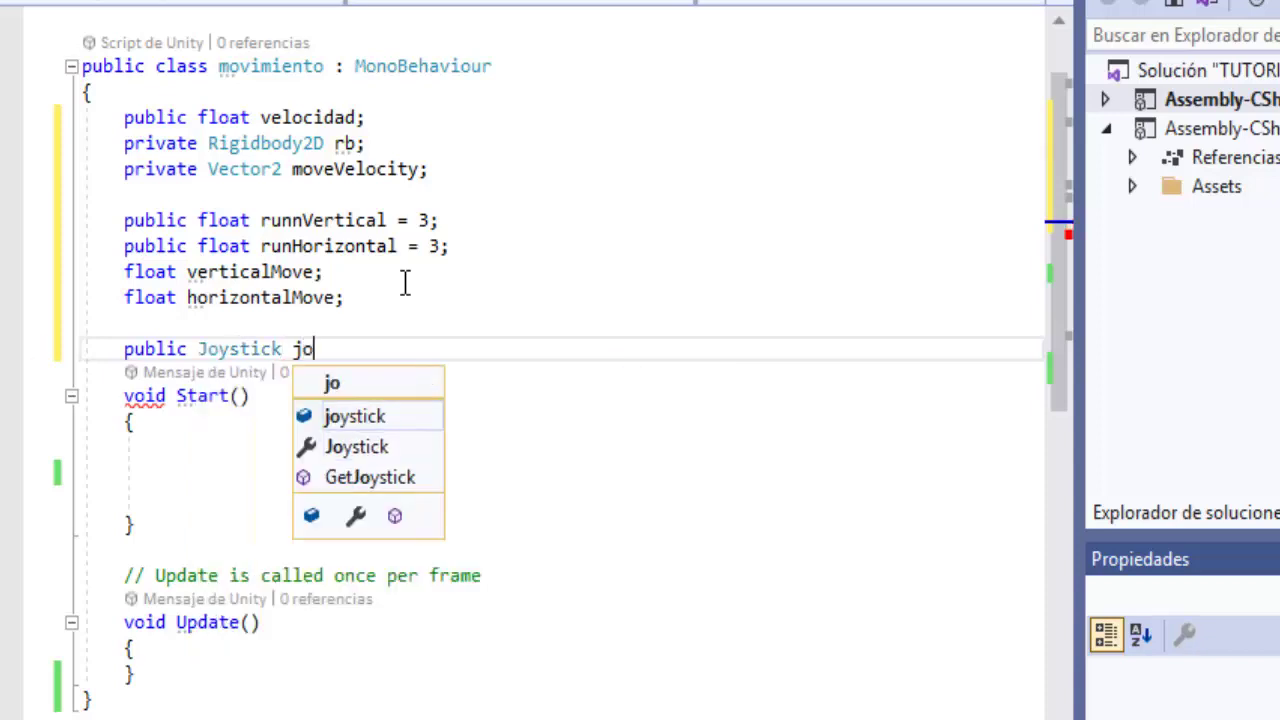
text(ystic)
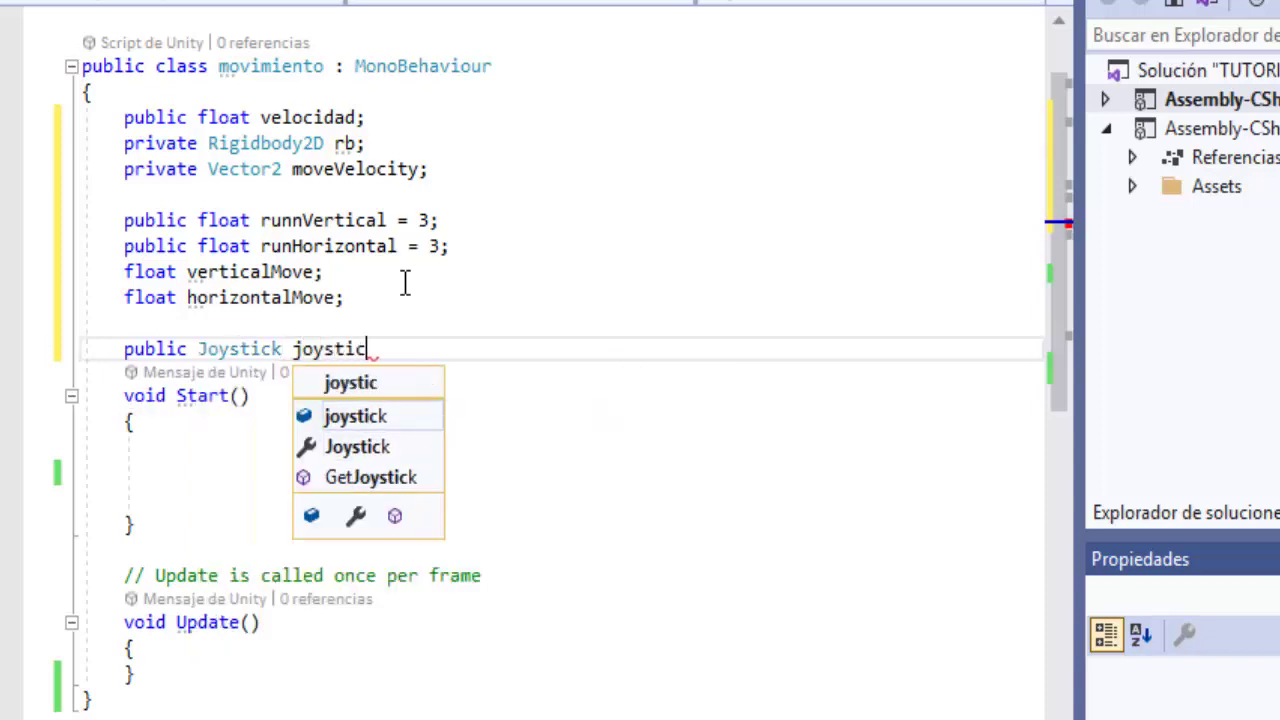
text(kk;)
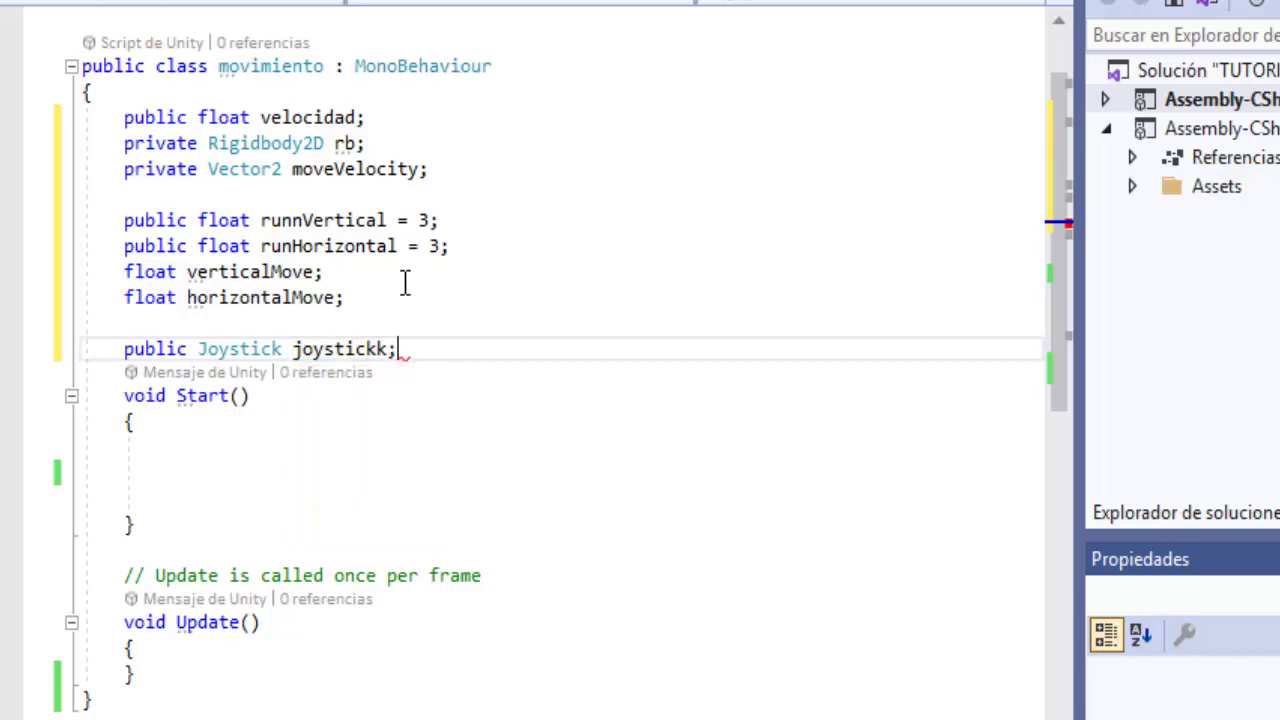
scroll(171, 333, down, 2)
Inside Start(), write rb = GetComponent<Rigidbody2D>() using IntelliSense completions.
click(171, 300)
key(Return)
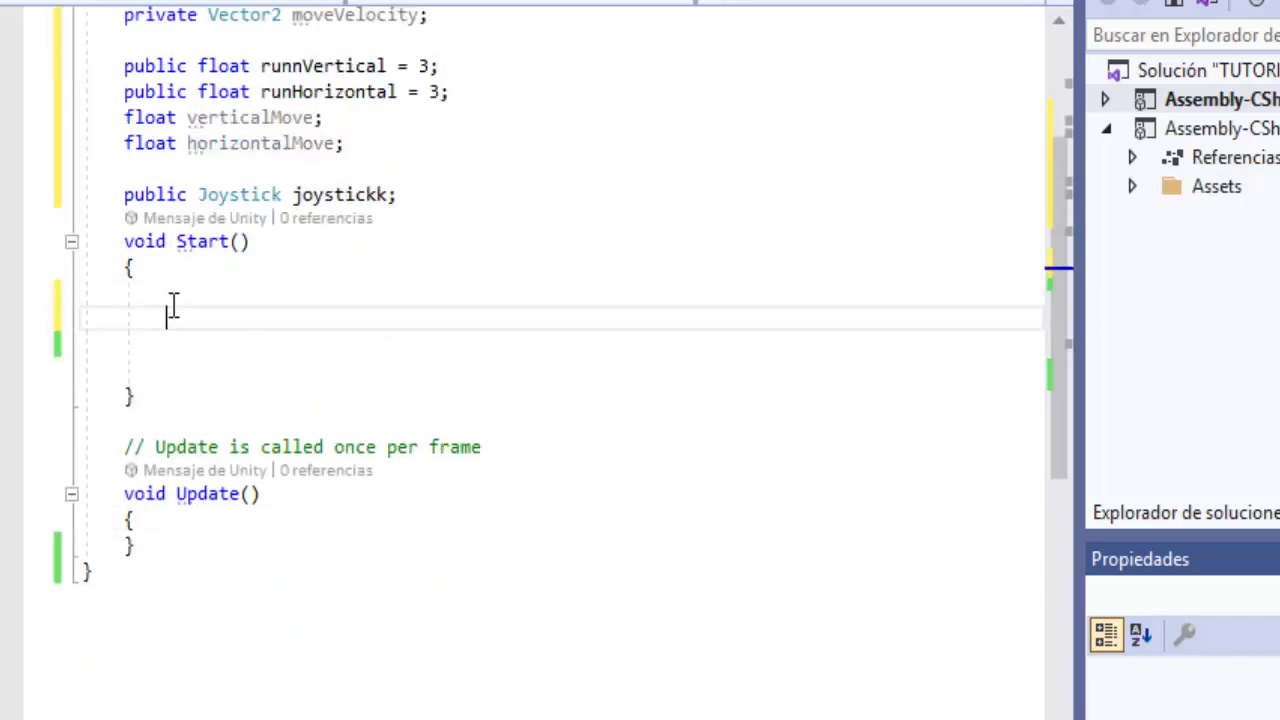
text(rb)
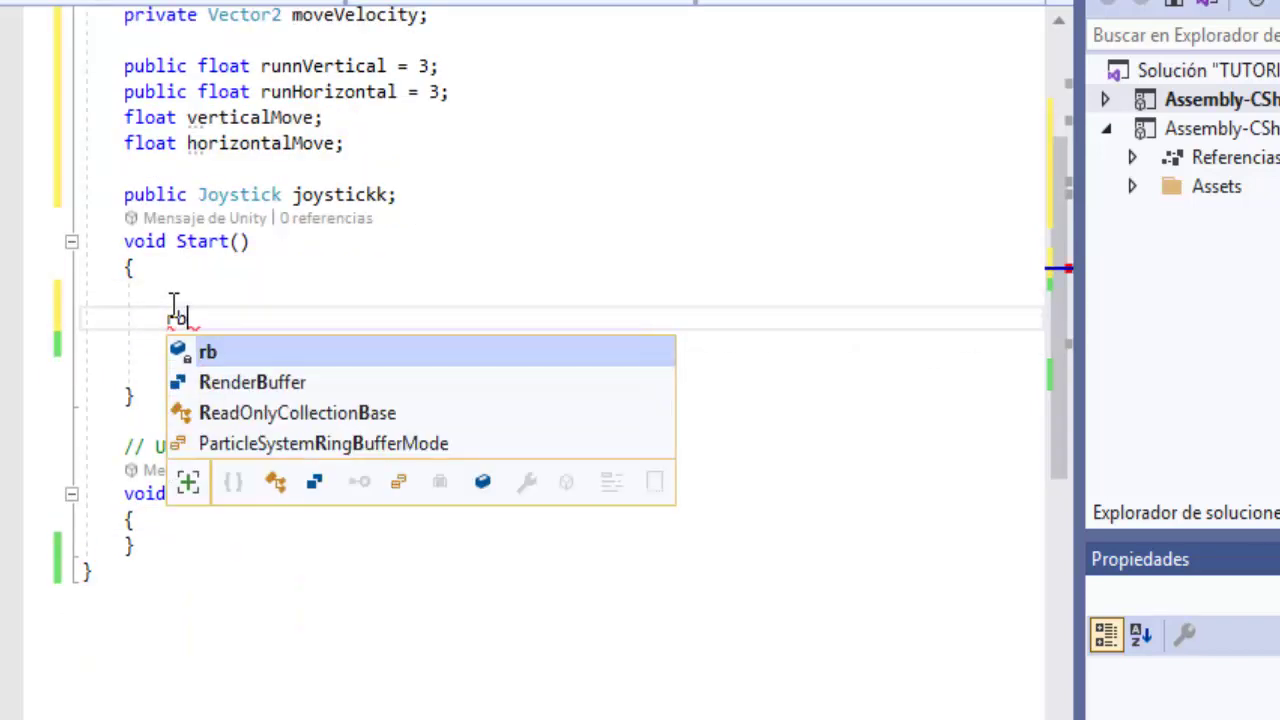
text( = Ge)
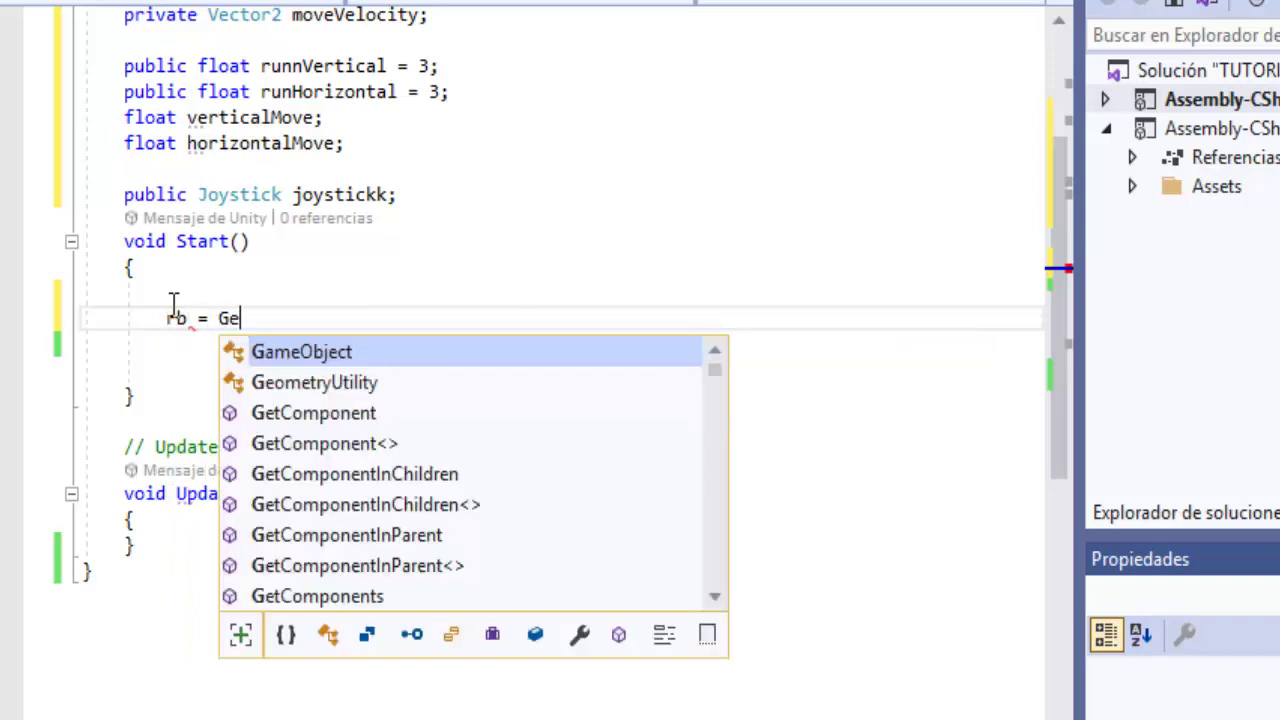
text(t)
key(Down)
key(Tab)
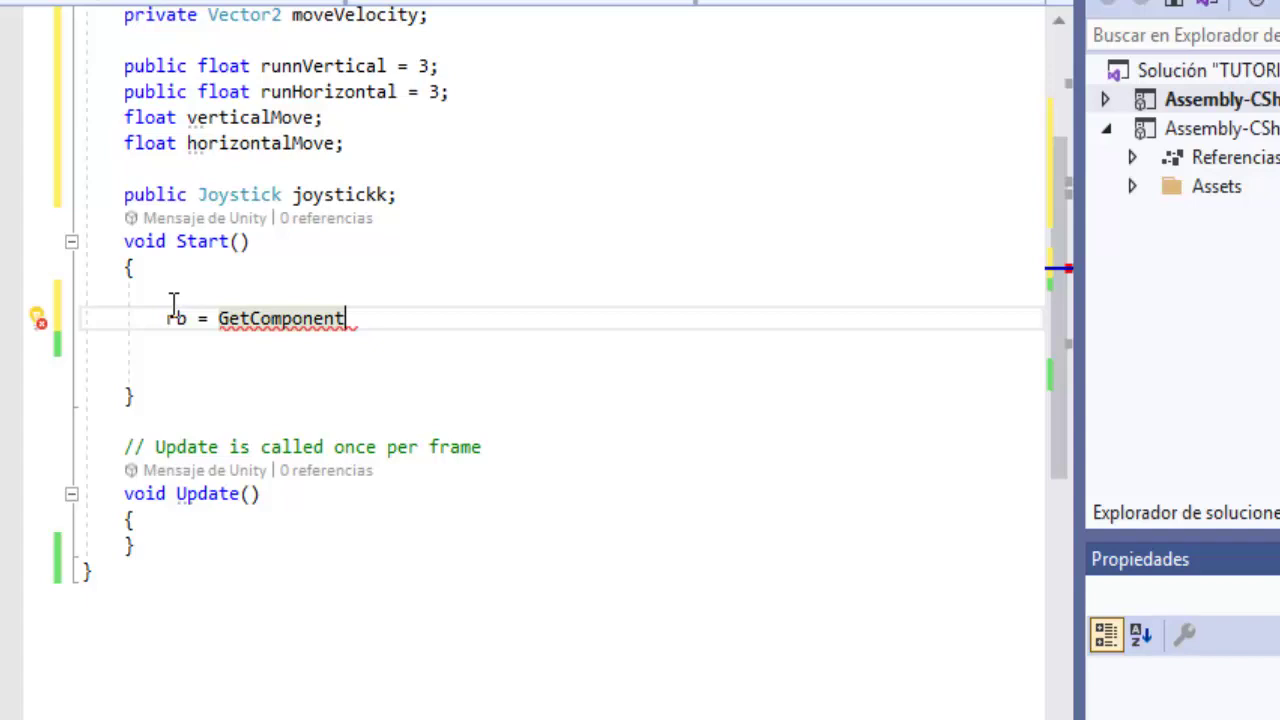
text(<R)
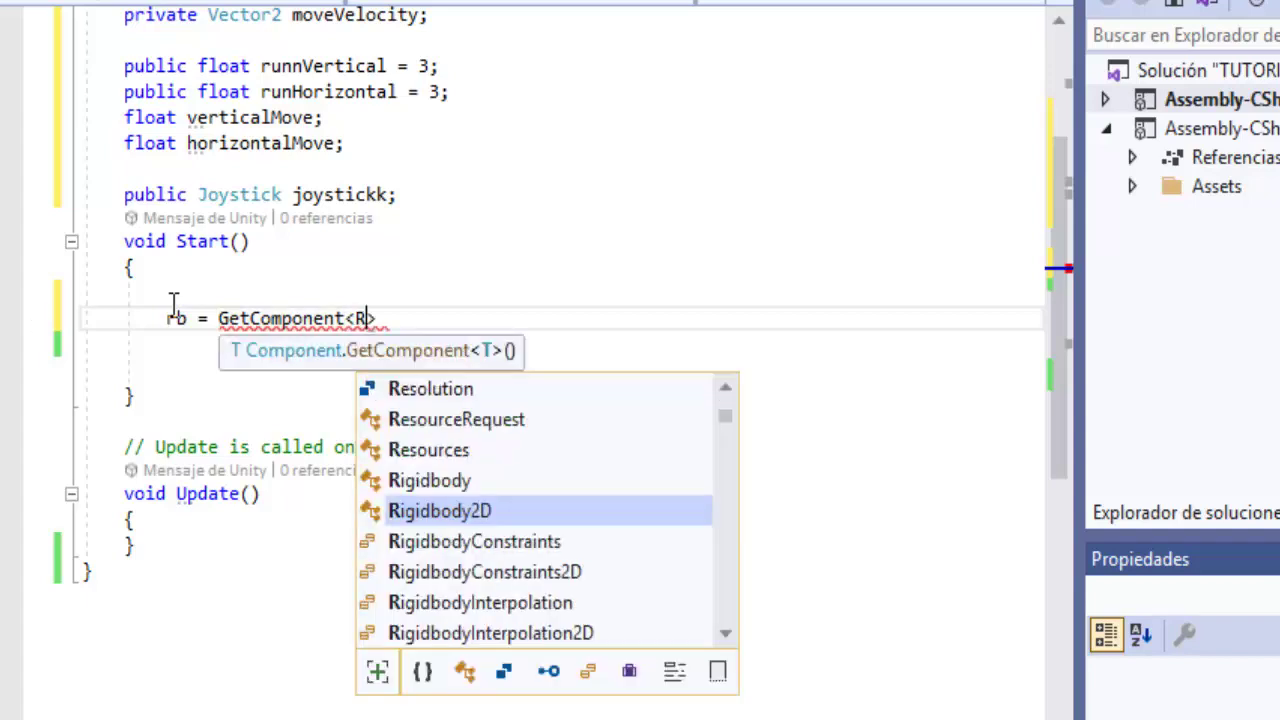
text(i)
key(Down)
key(Tab)
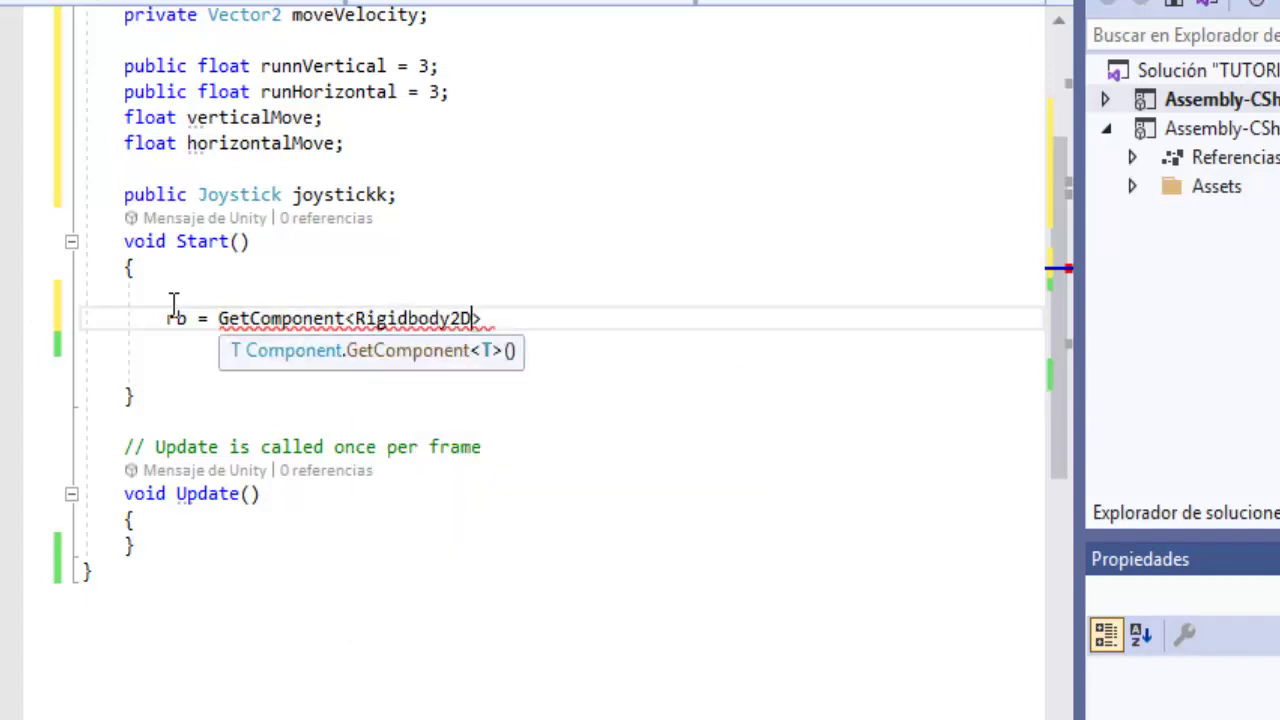
text(())
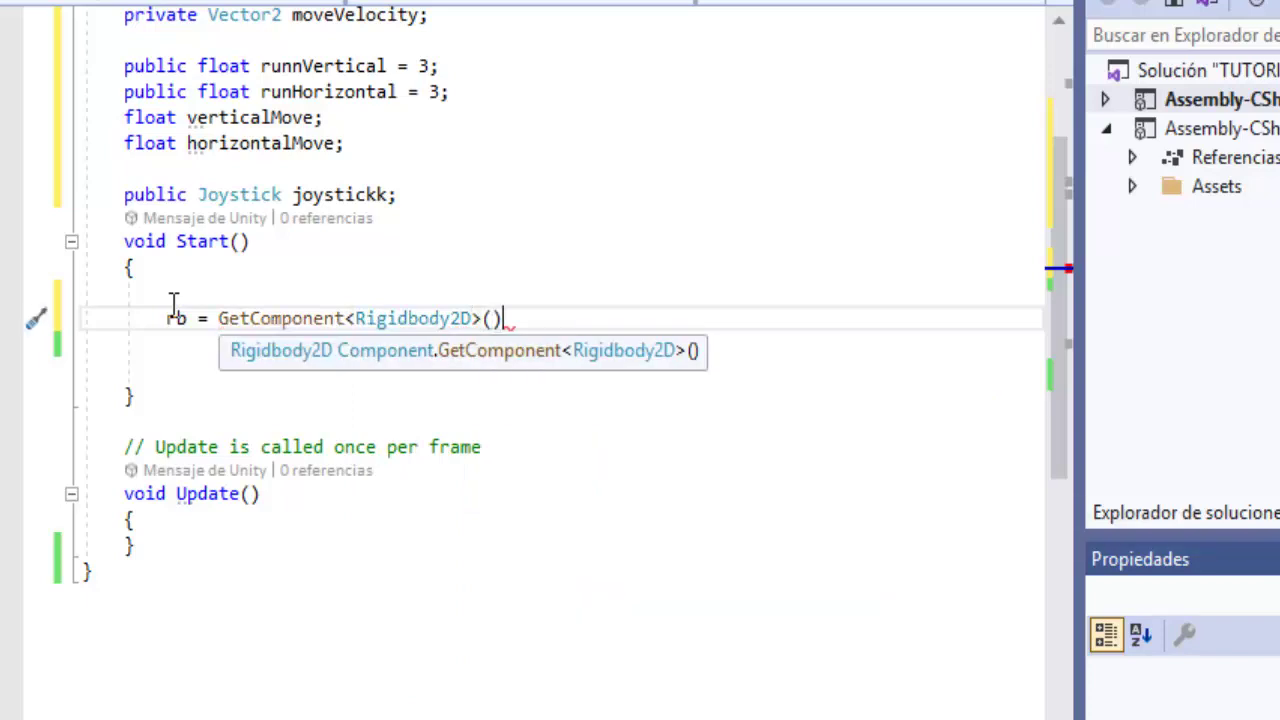
text(;)
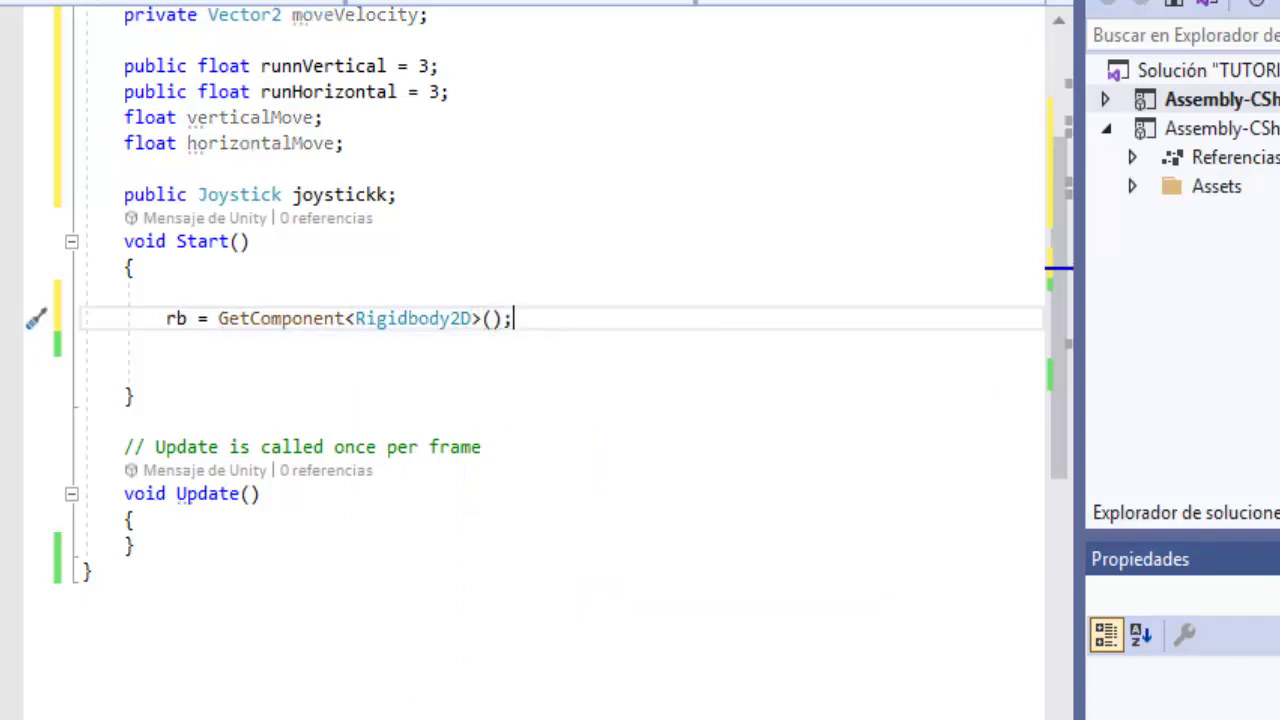
In Update(), begin the line verticalMove = Joystick.Vertucal.
click(340, 514)
key(Return)
text(ver)
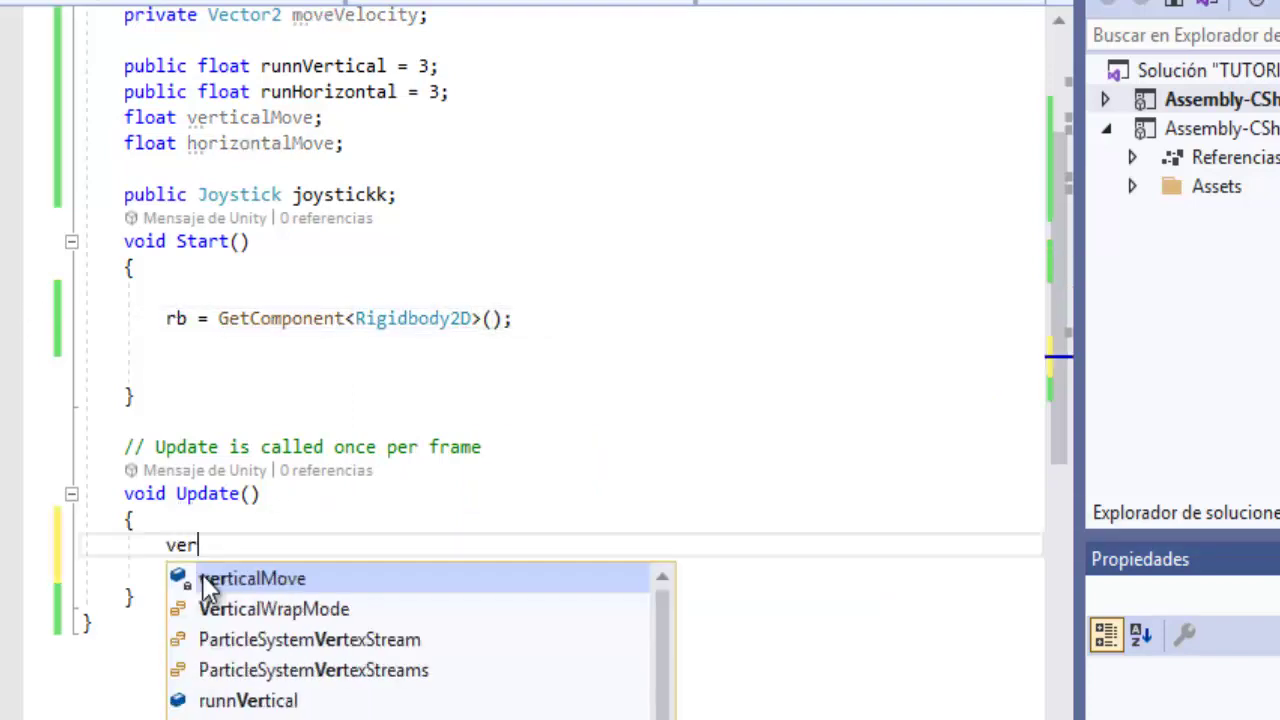
double_click(202, 574)
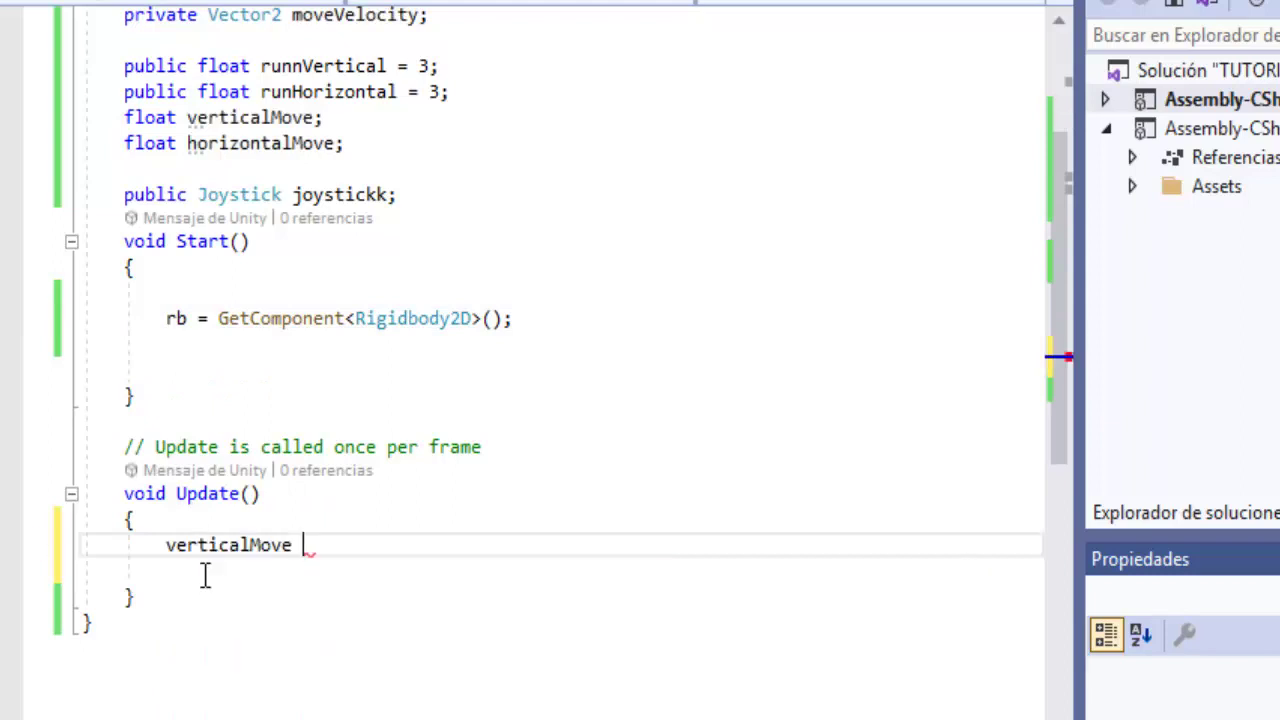
key(BackSpace)
text(Jo)
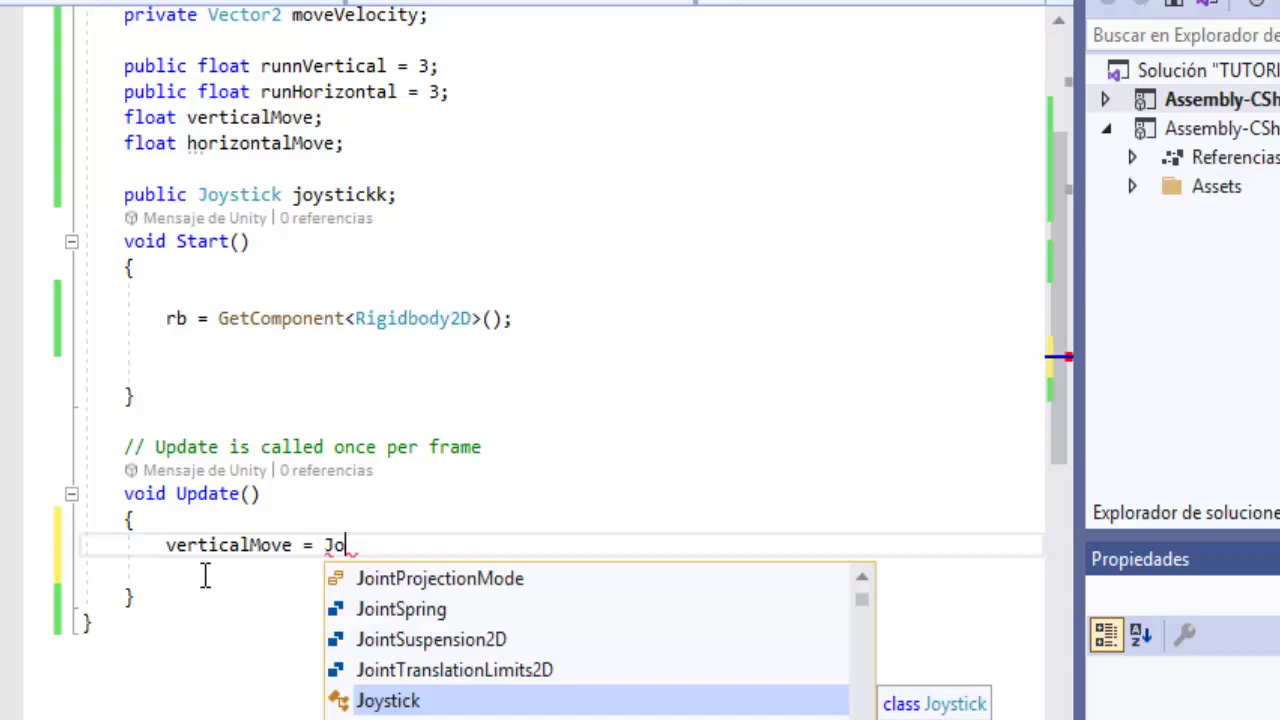
key(Tab)
text(.)
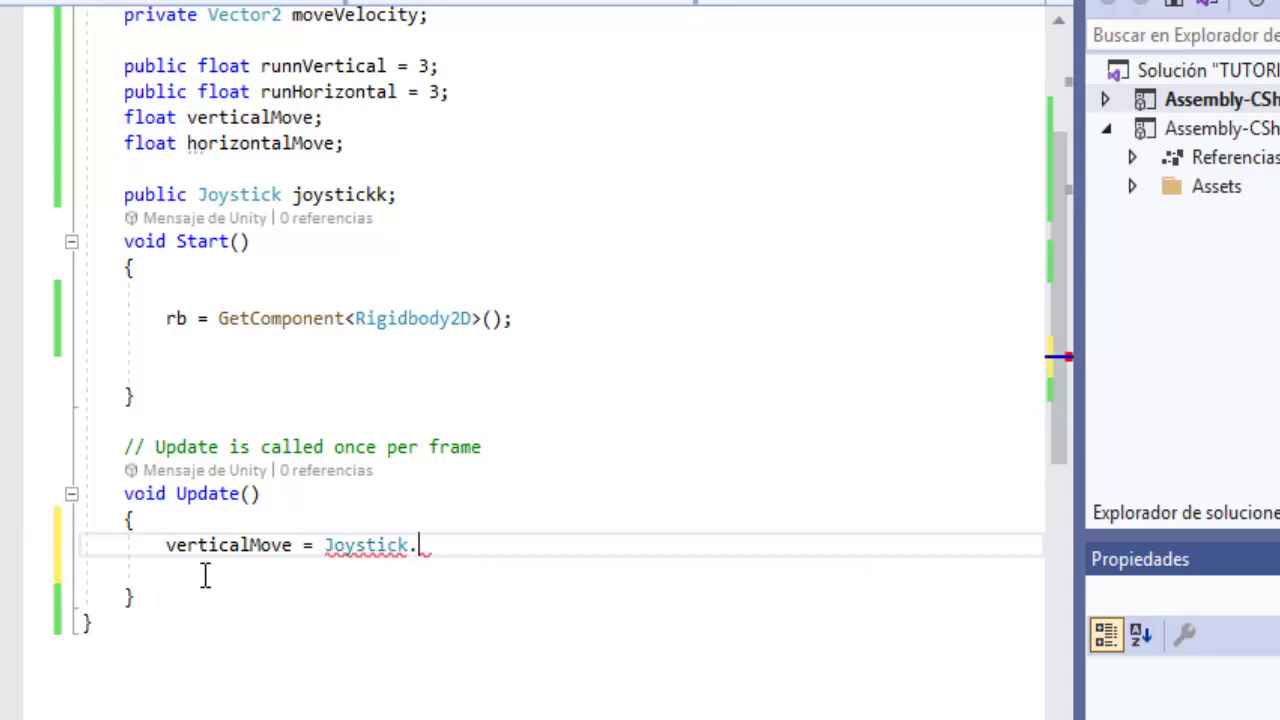
text(Vert)
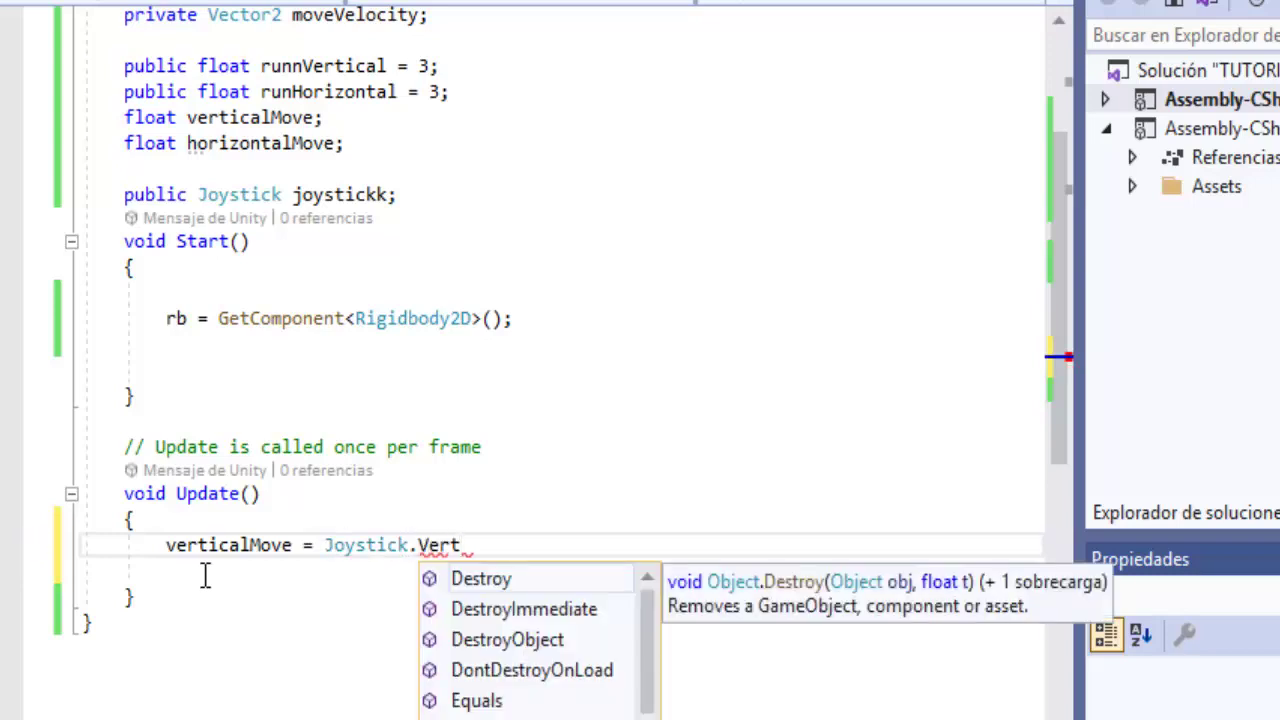
text(ucal *)
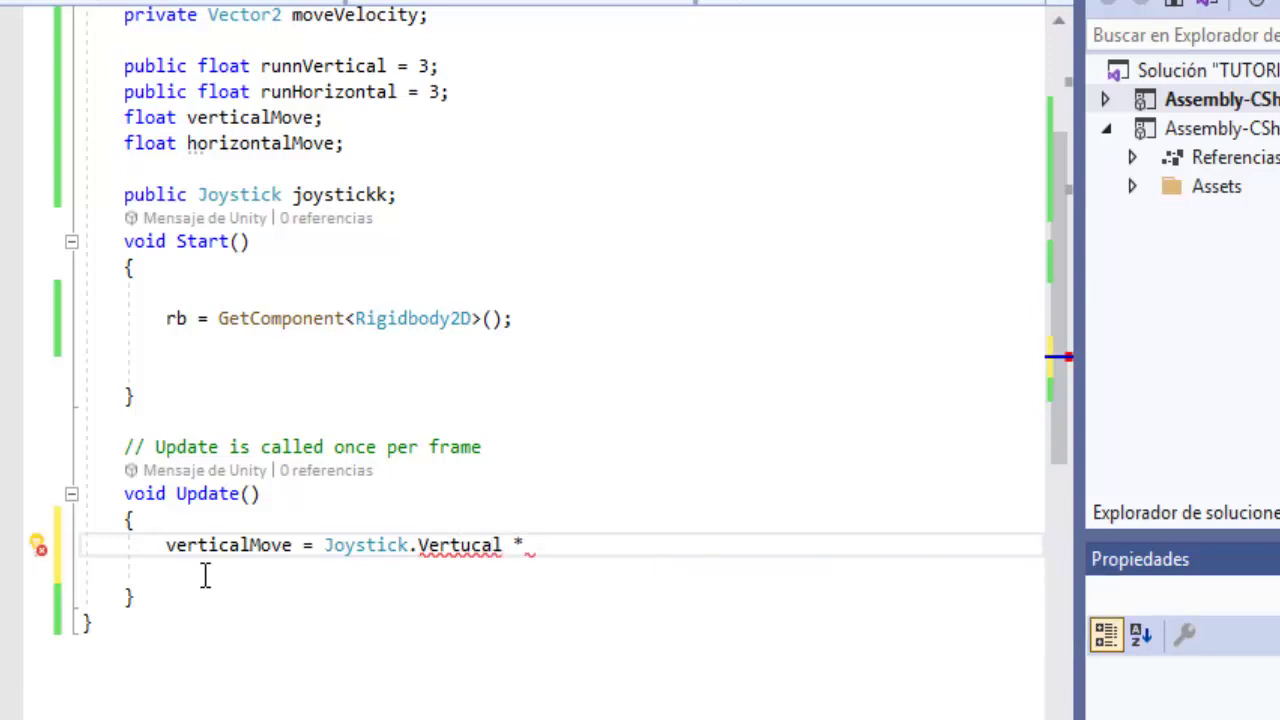
Multiply the vertical value by runnVertical and close the statement with a semicolon.
text(run)
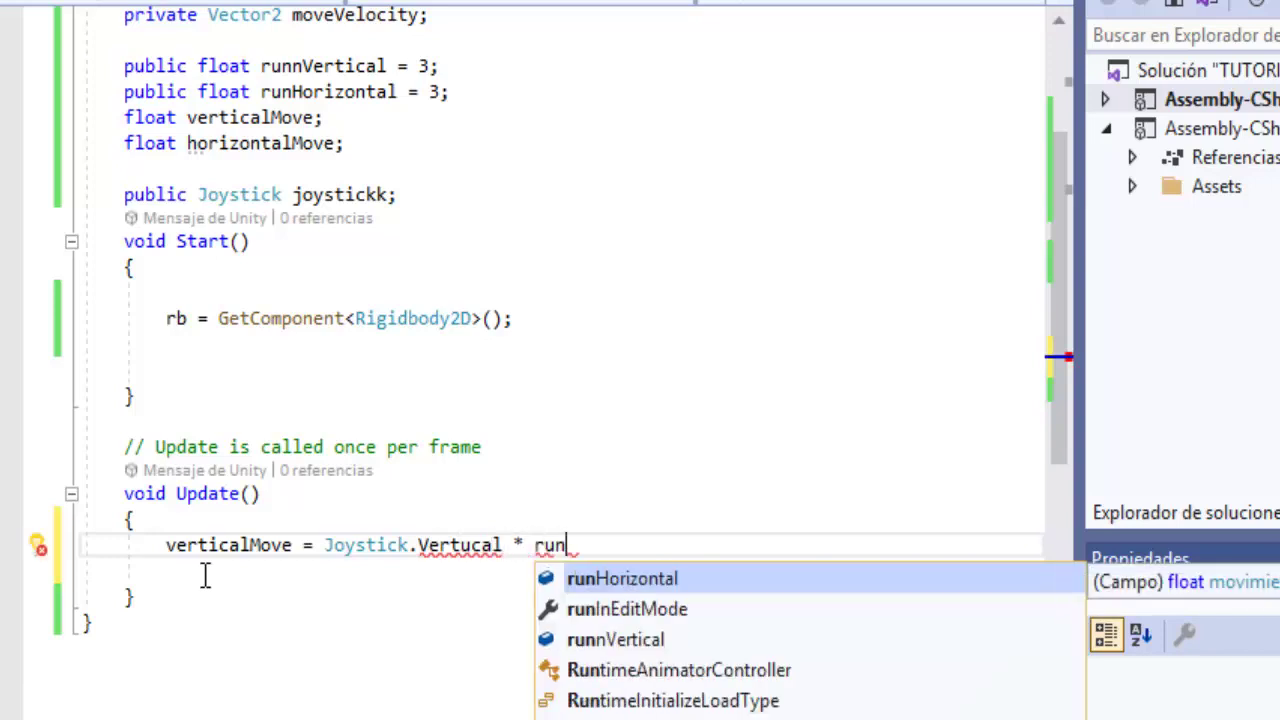
key(Down)
key(Down)
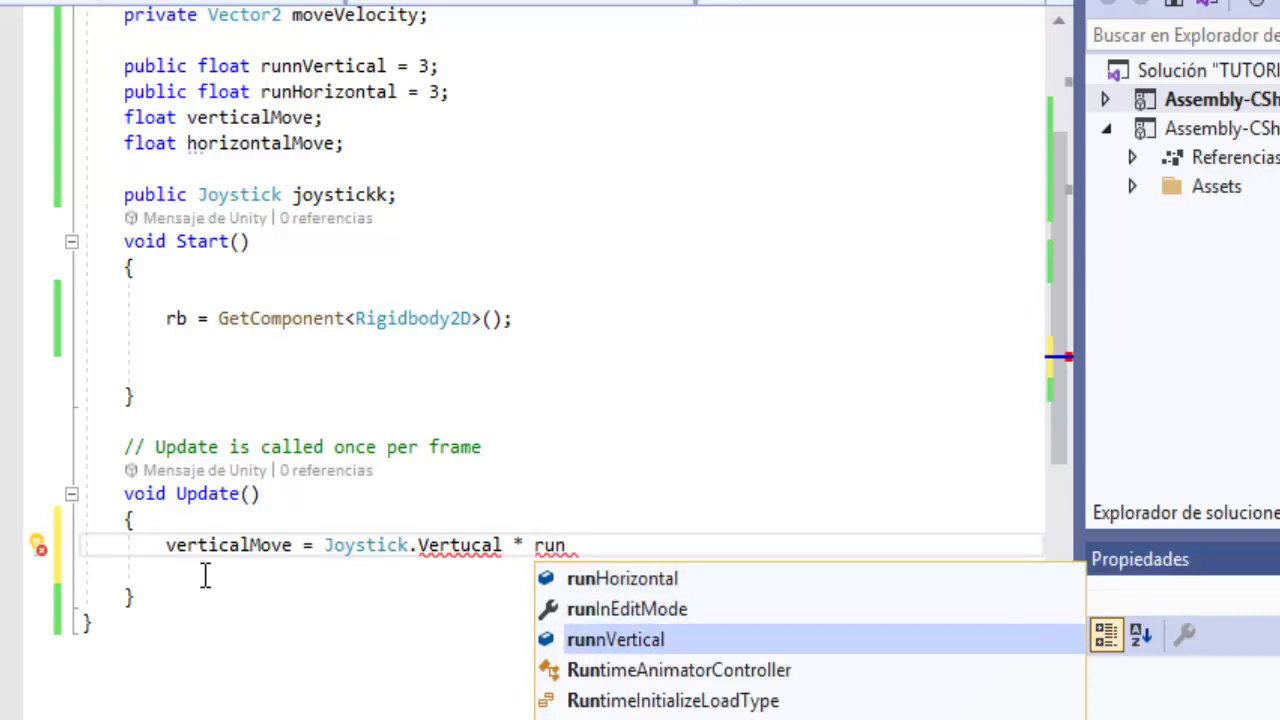
key(Tab)
text(M)
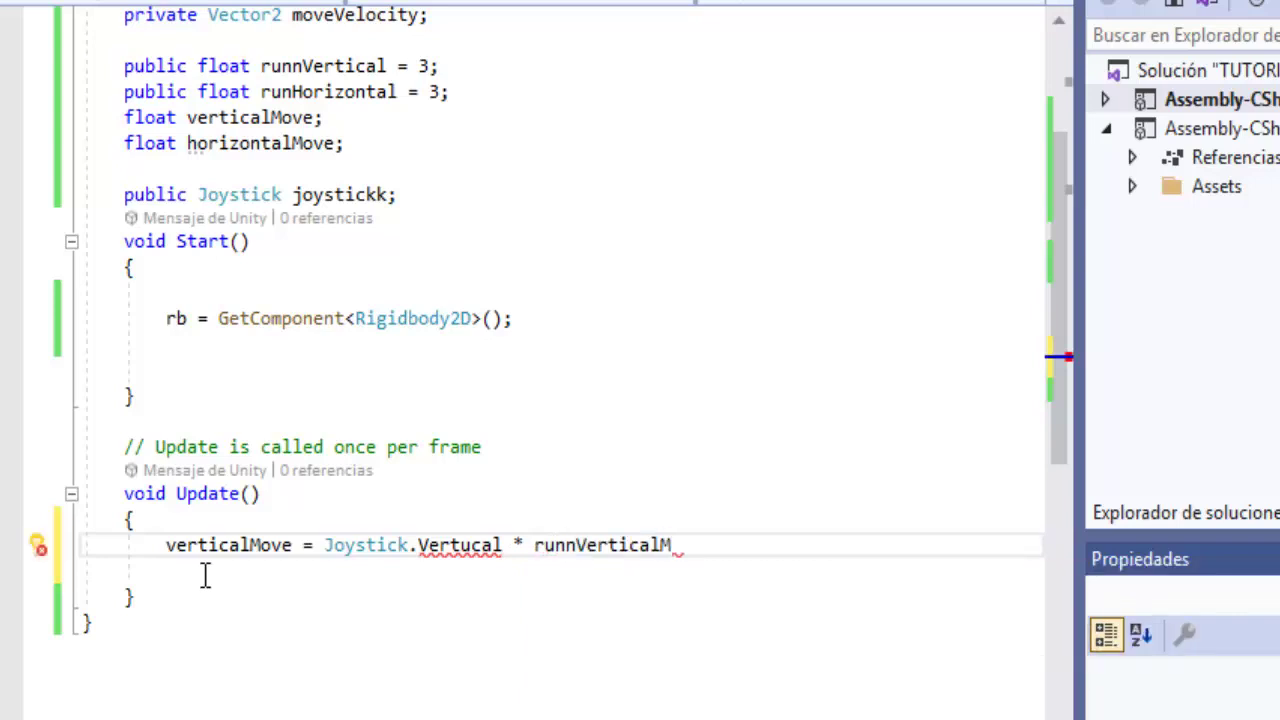
key(BackSpace)
text(;)
key(Return)
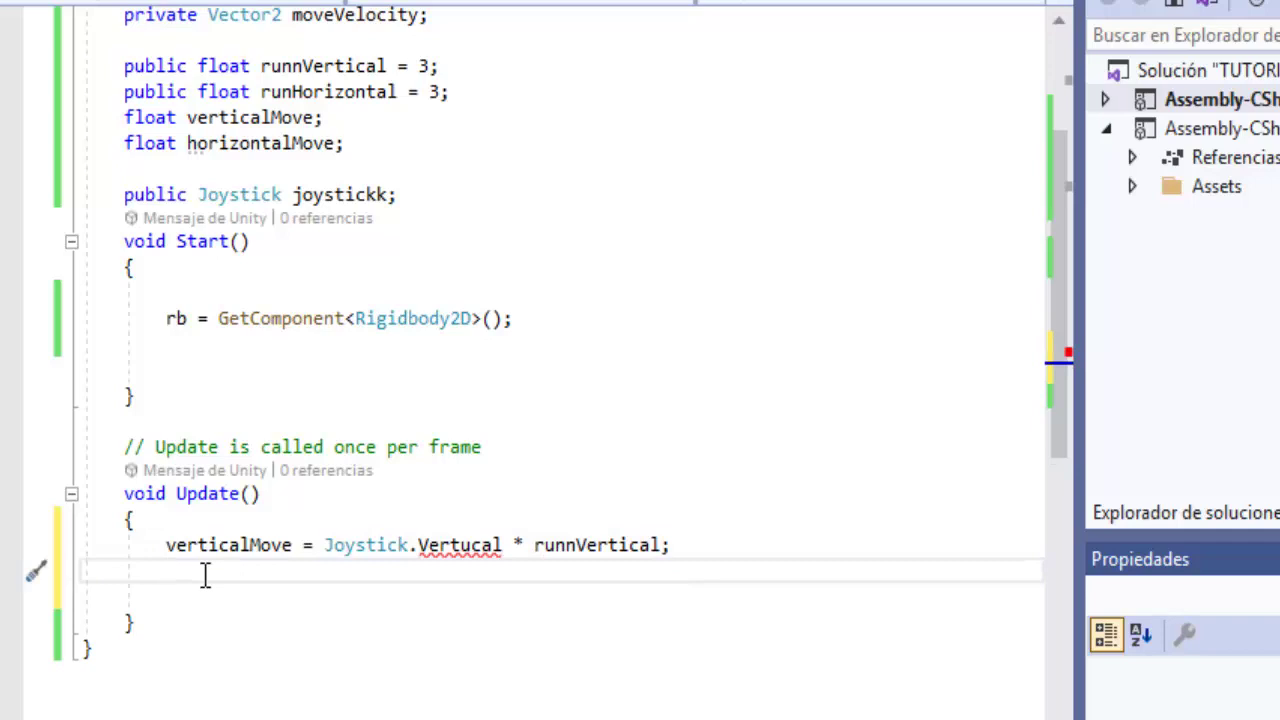
Add the line horizontalMove = joystickk.Horizontal * runHorizontal to Update().
text(h)
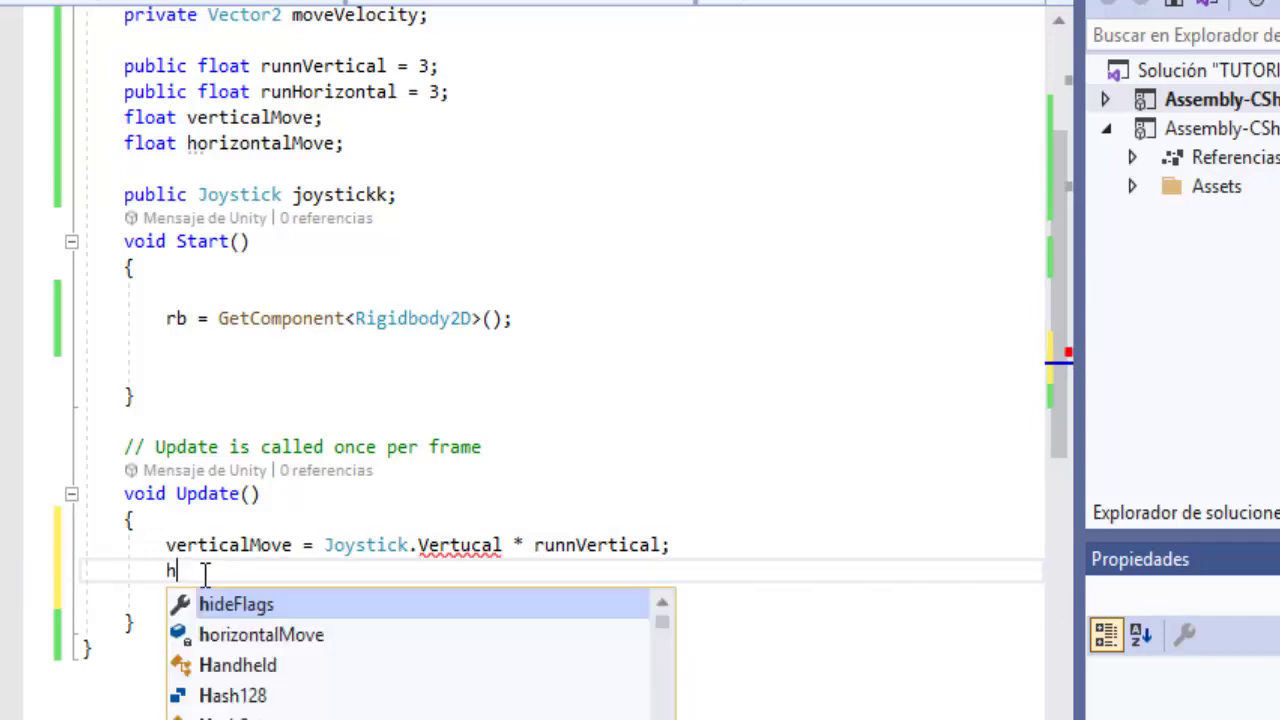
text(or)
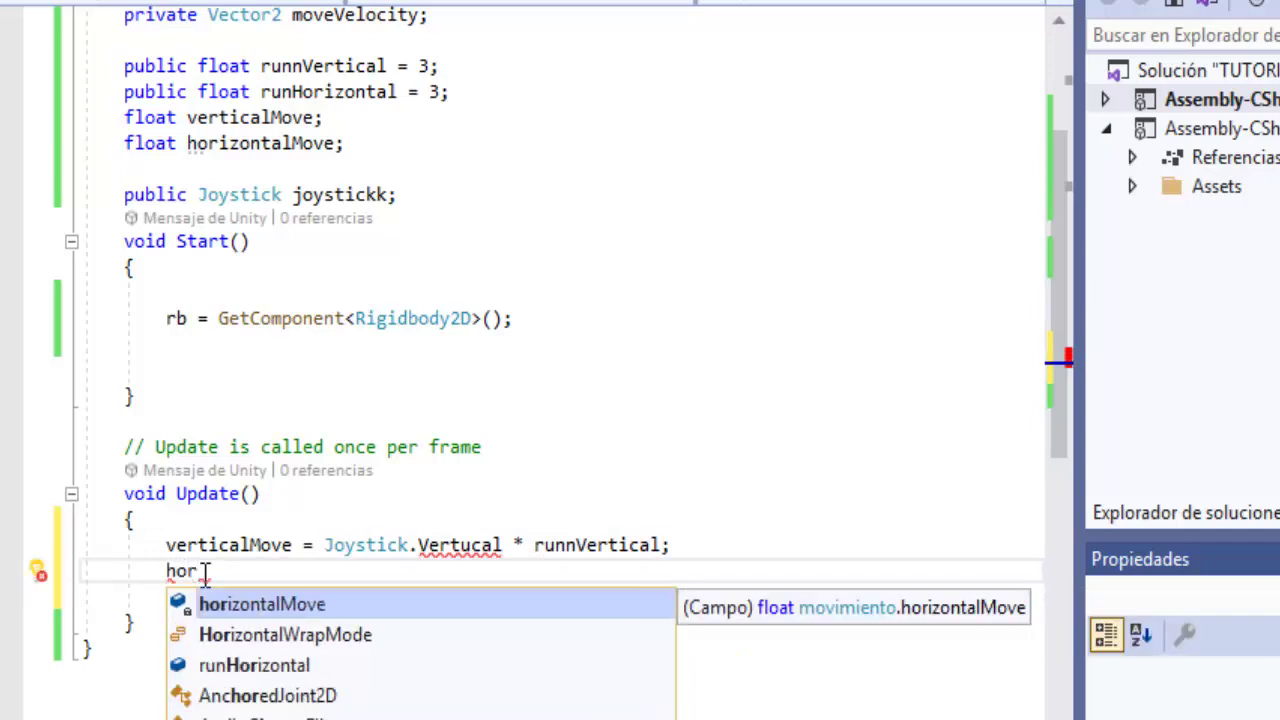
key(Tab)
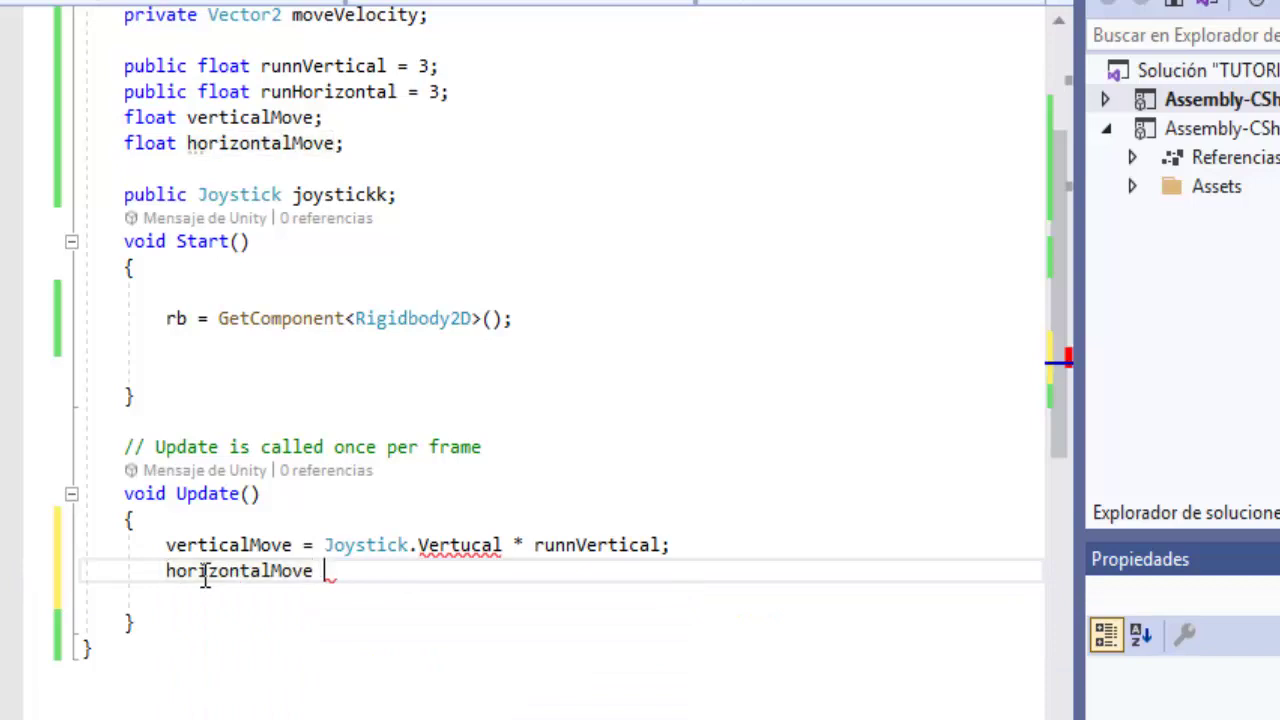
text(= jo)
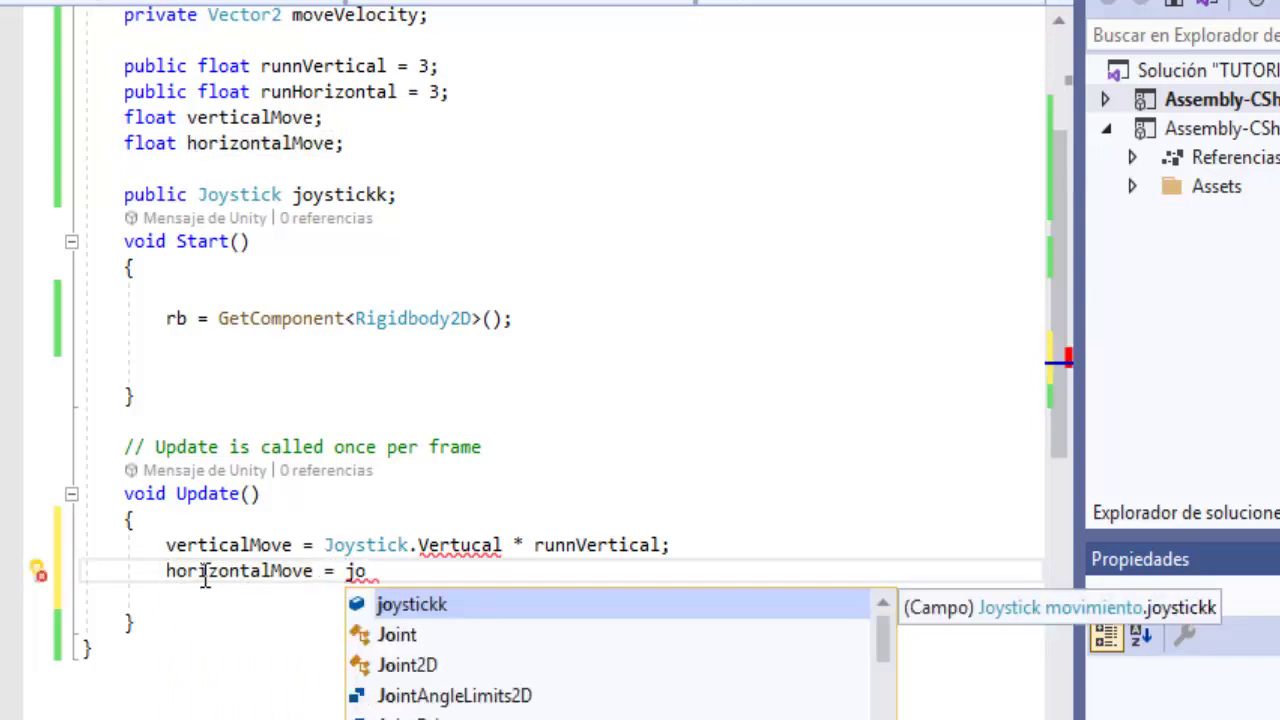
key(Tab)
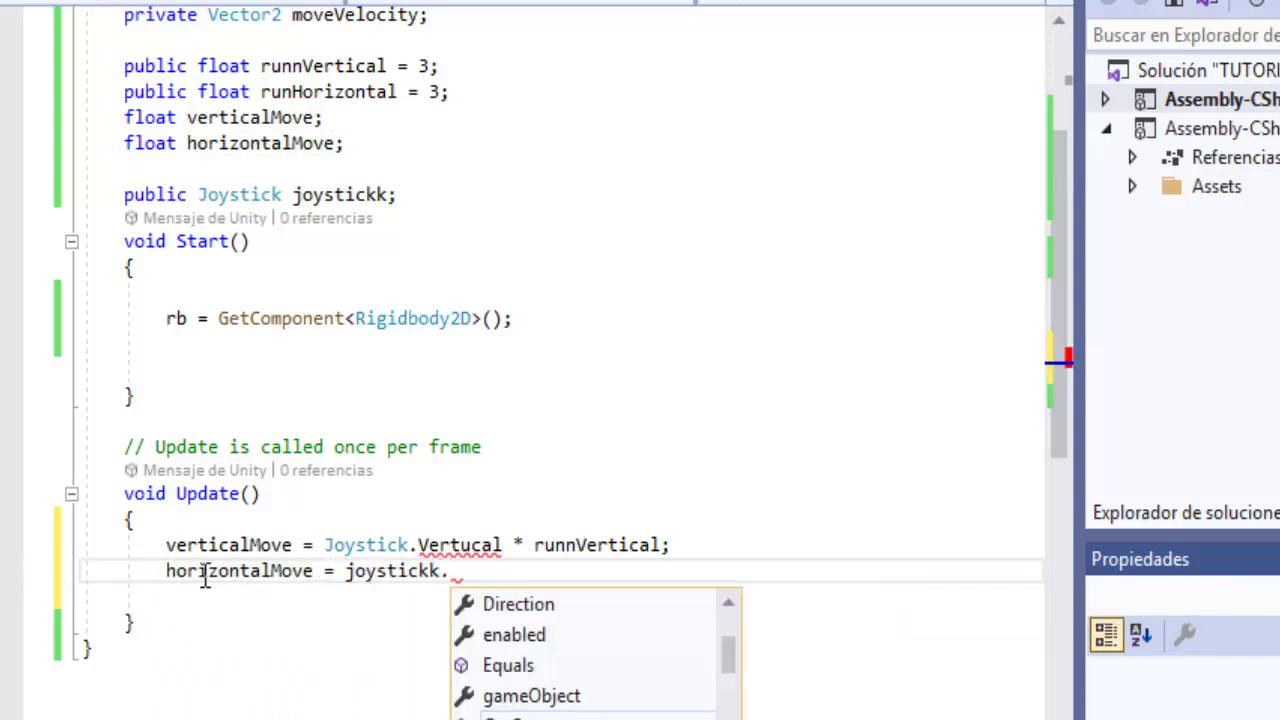
text(Horio)
key(BackSpace)
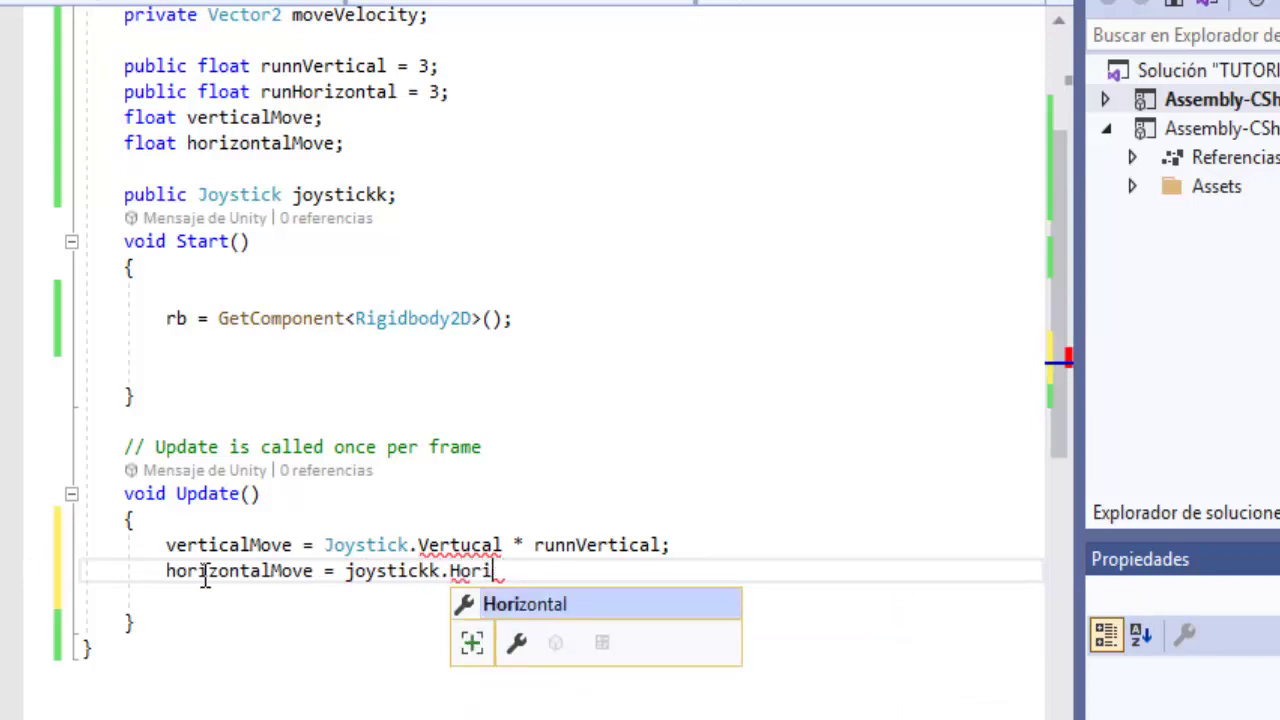
key(Tab)
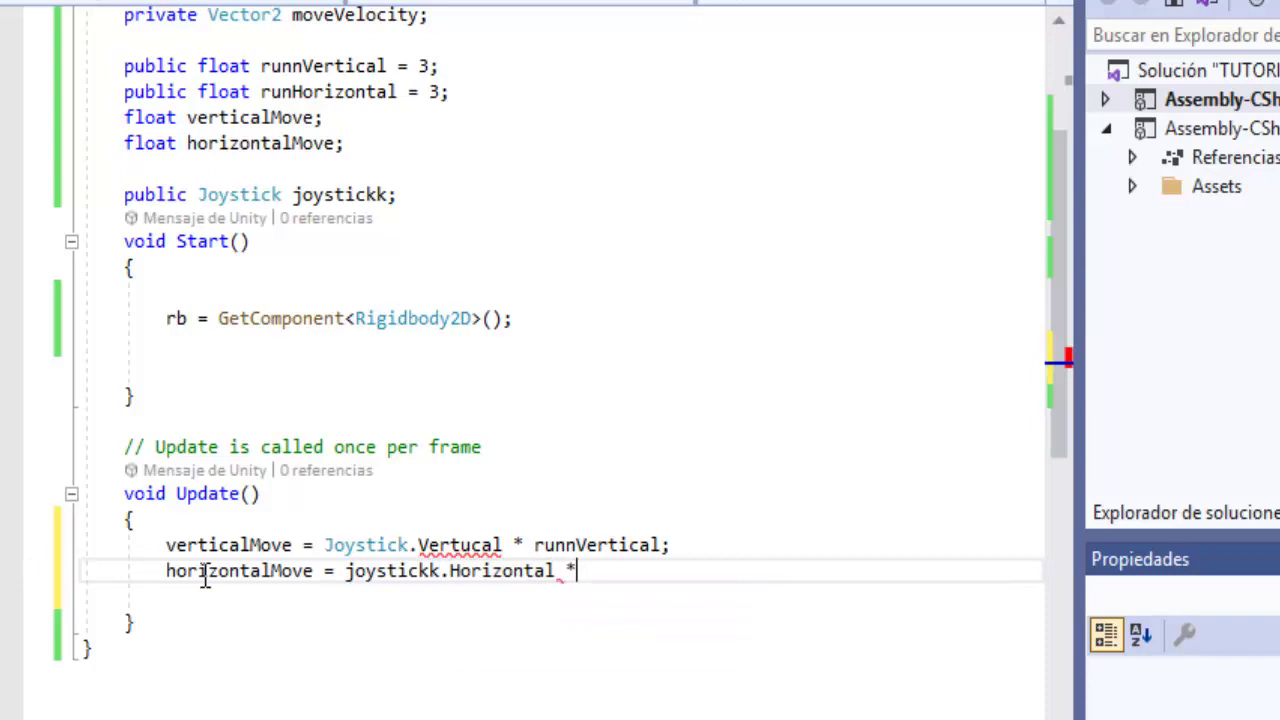
text( ry)
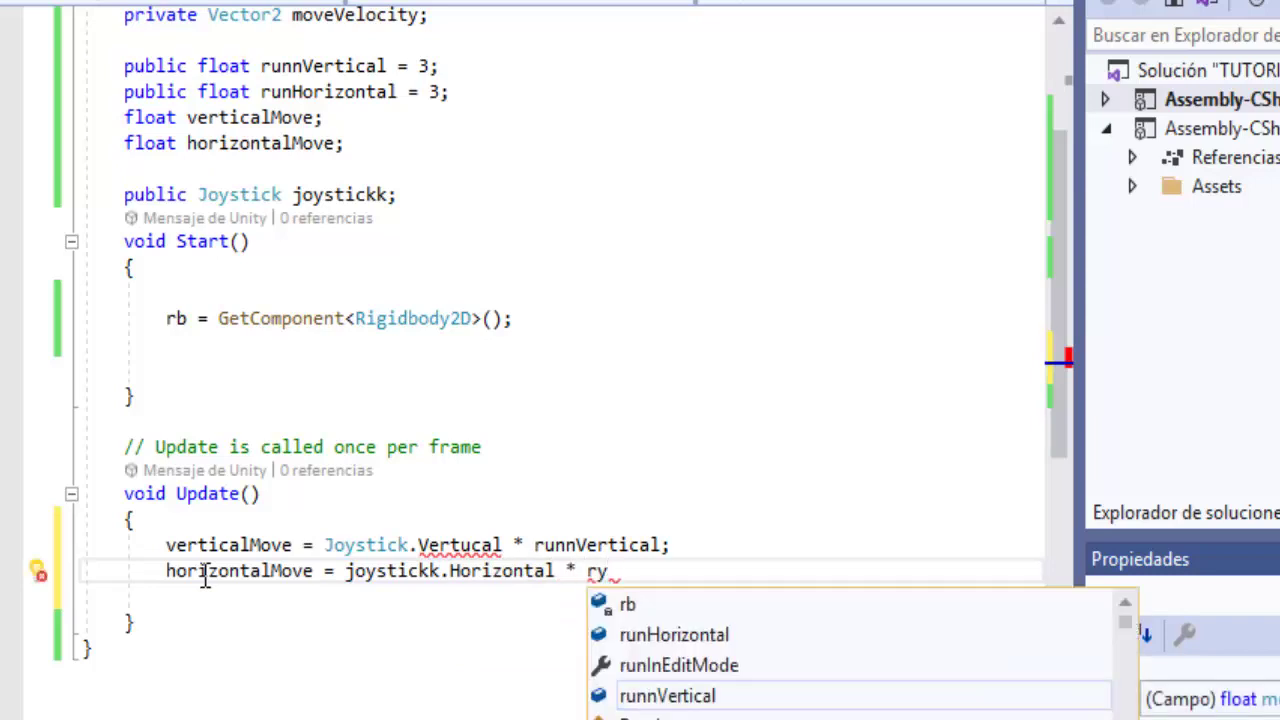
key(BackSpace)
text(u)
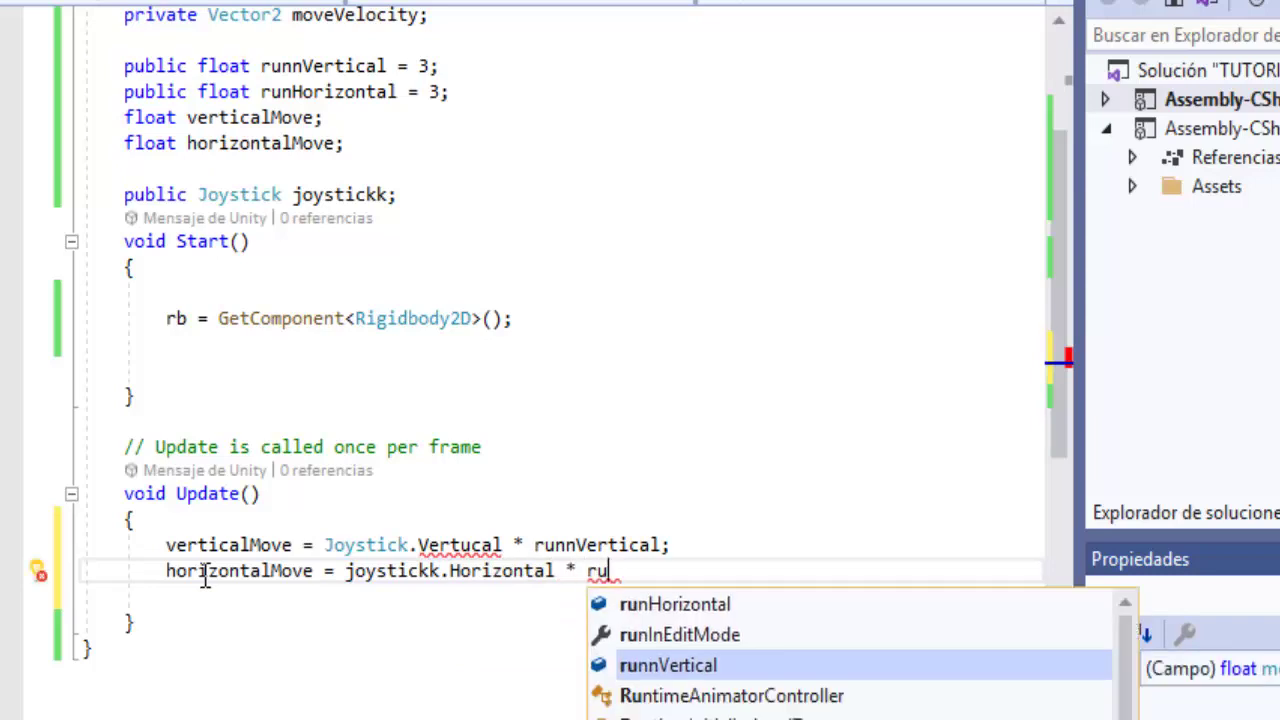
text(n)
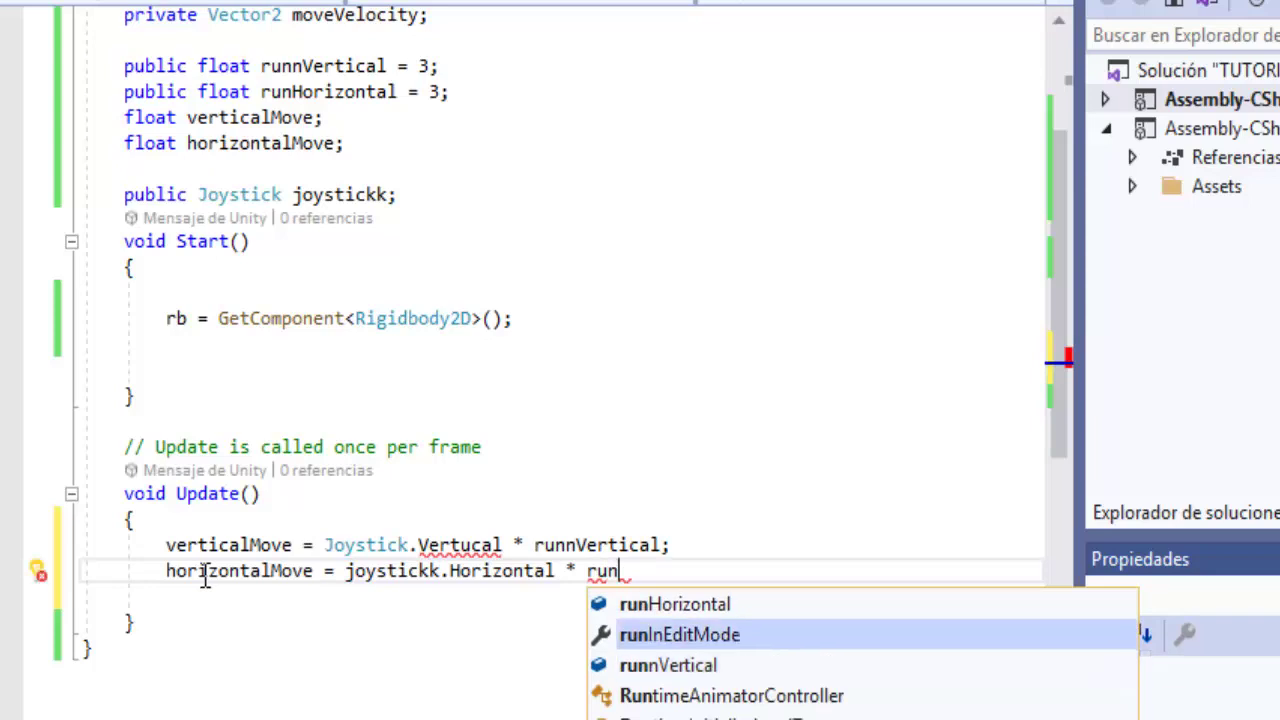
key(Tab)
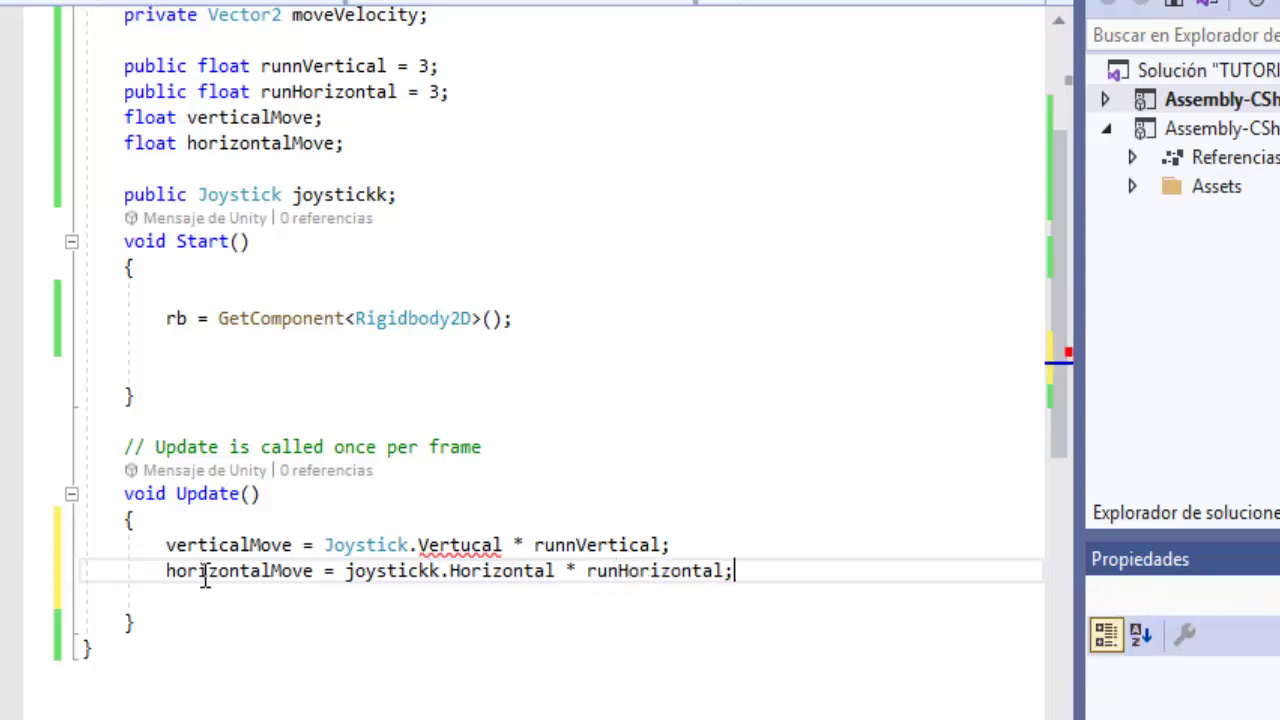
Correct Vertucal to Vertical and replace Joystick with joystickk on the vertical line.
double_click(470, 545)
text(Vert)
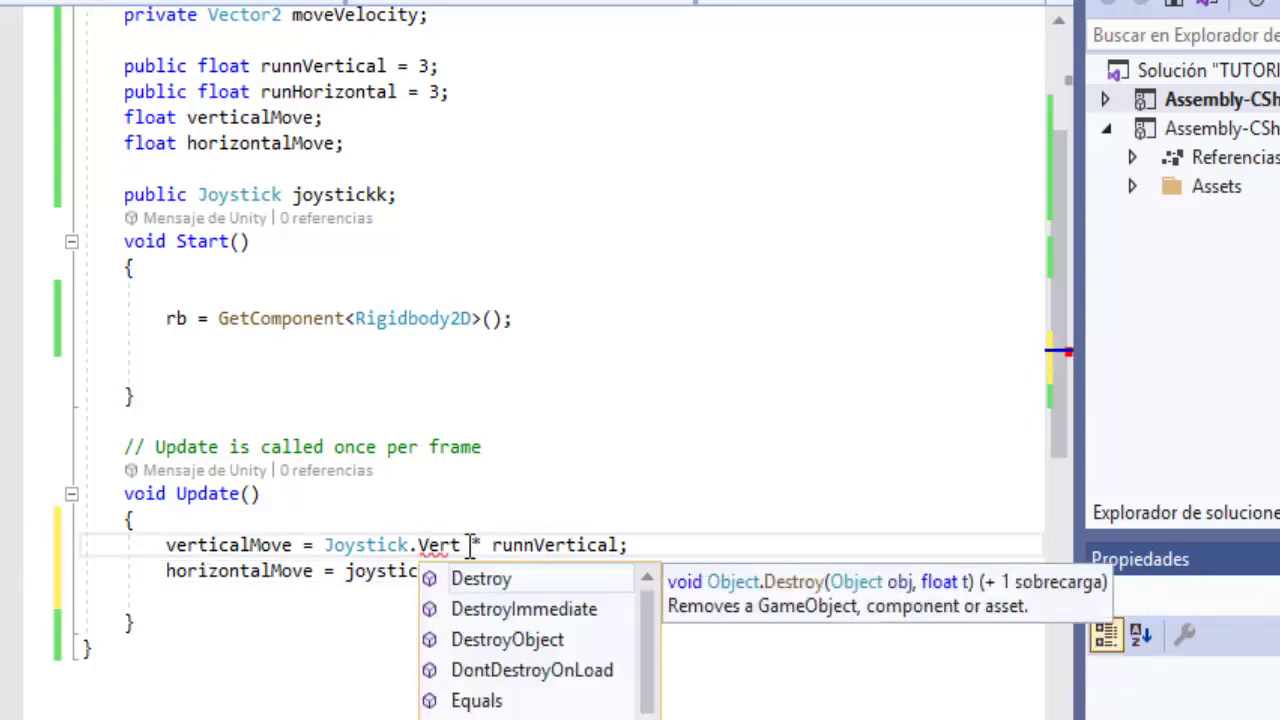
text(ical)
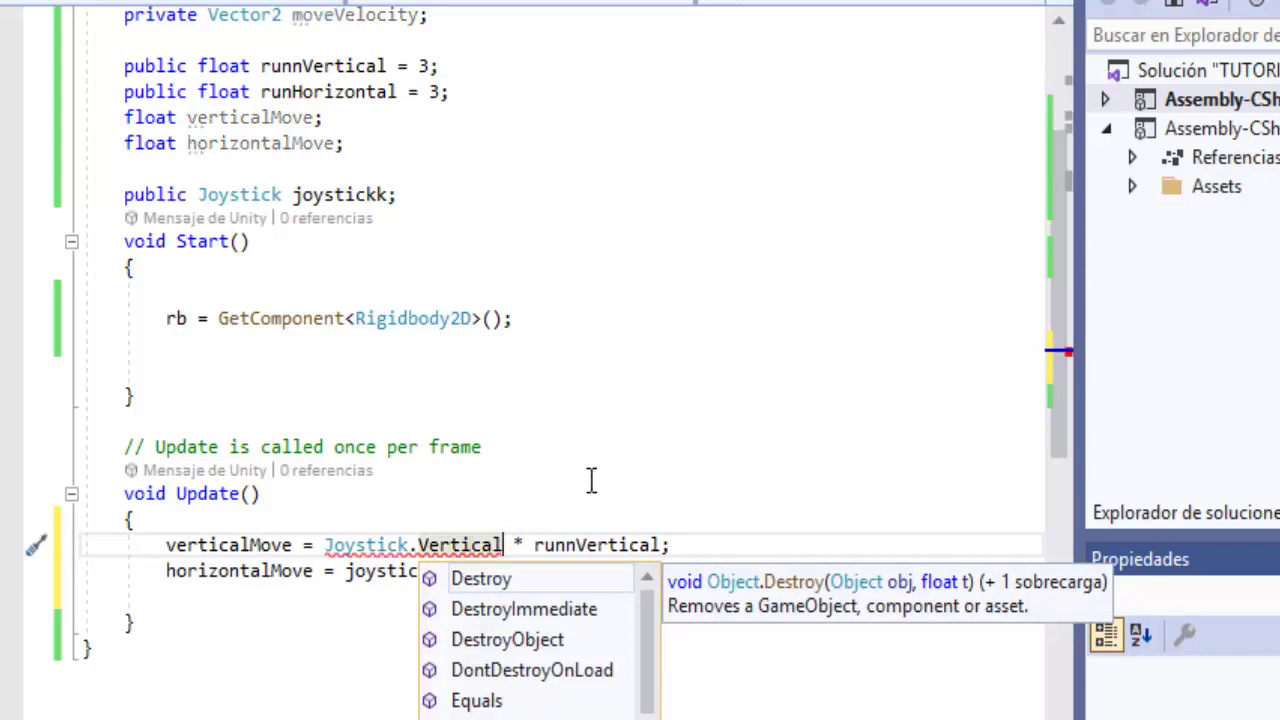
double_click(381, 574)
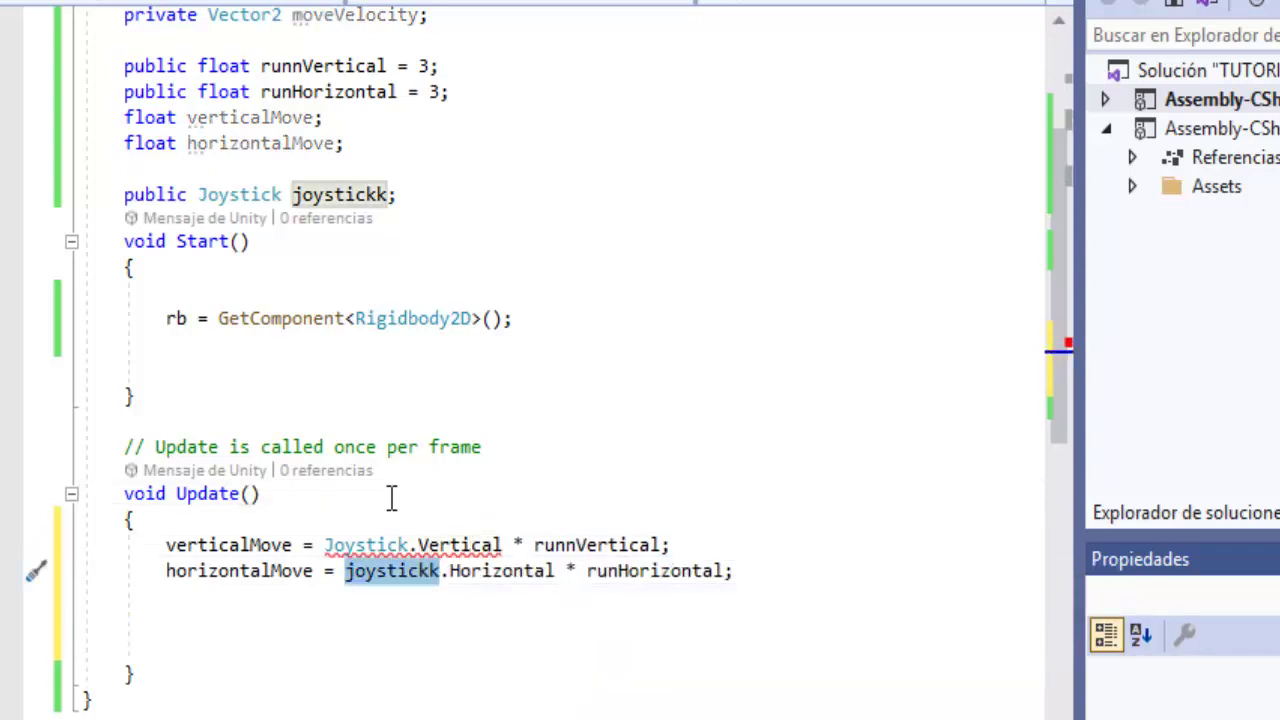
key(ctrl+c)
double_click(366, 544)
key(ctrl+v)
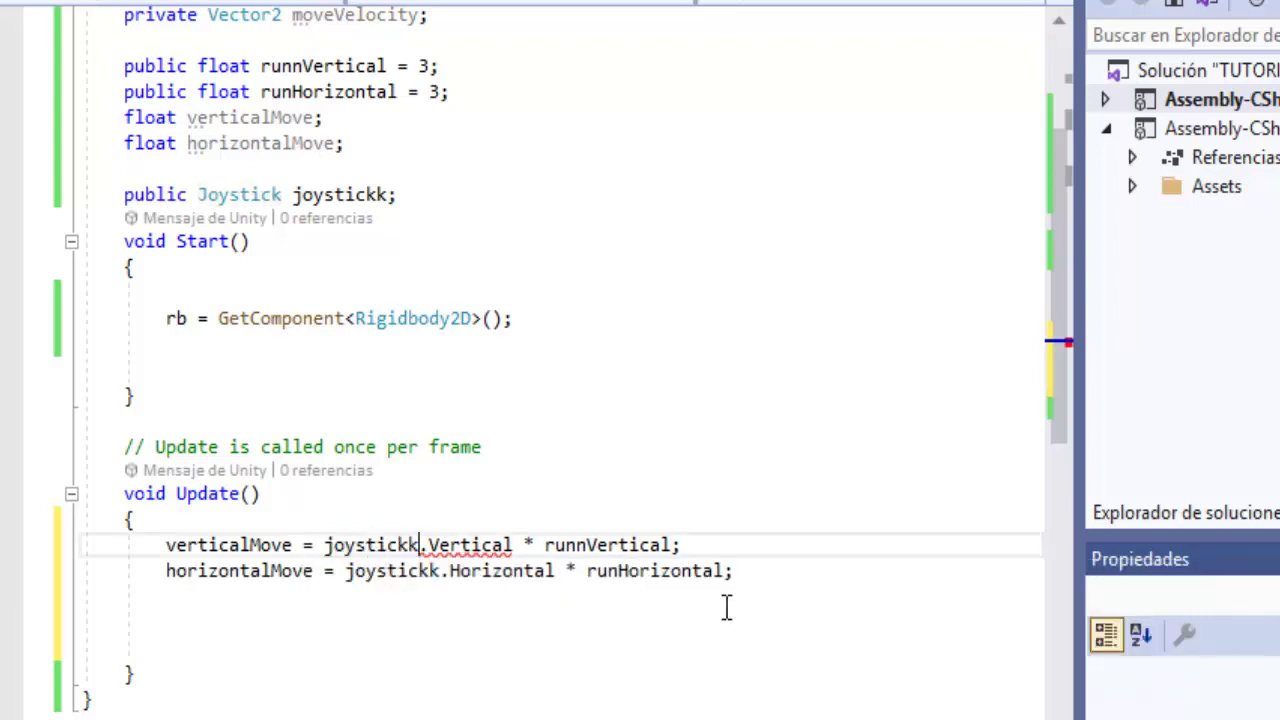
click(757, 573)
key(Return)
key(Return)
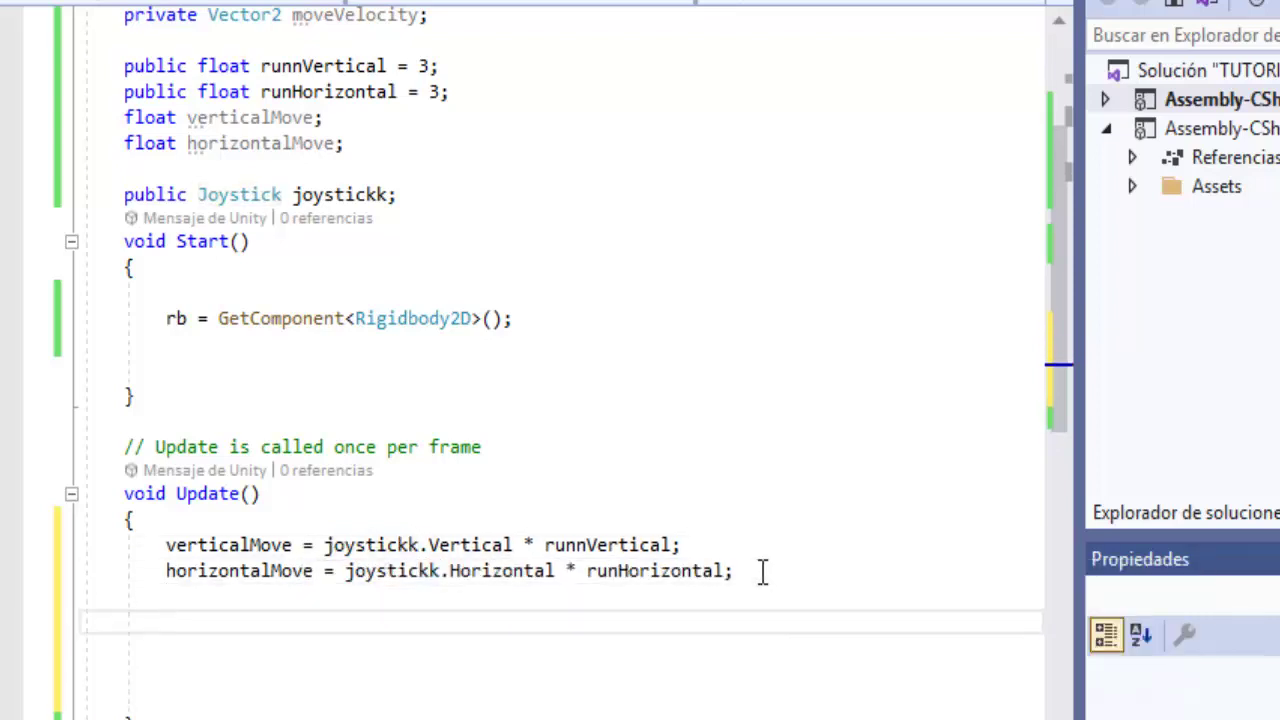
Begin the statement transform.position += new Vector3(horizontalMove, verticalMove.
text(tra)
key(Tab)
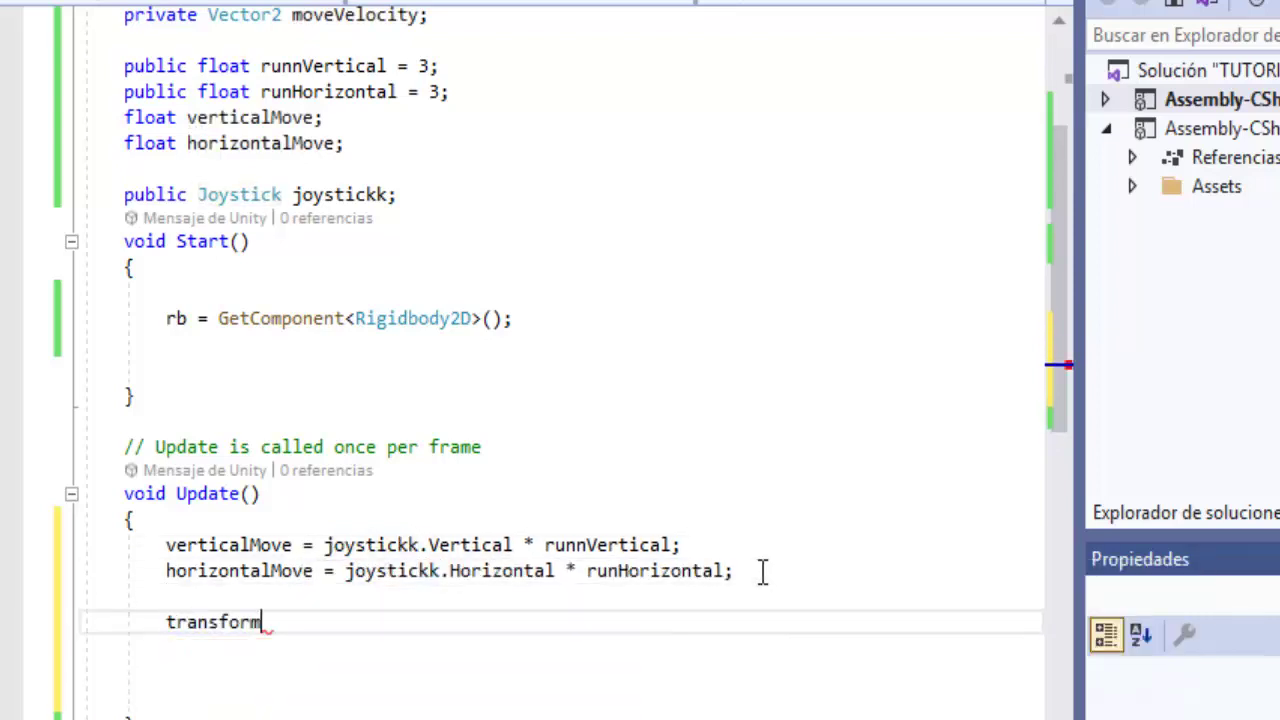
text(.po)
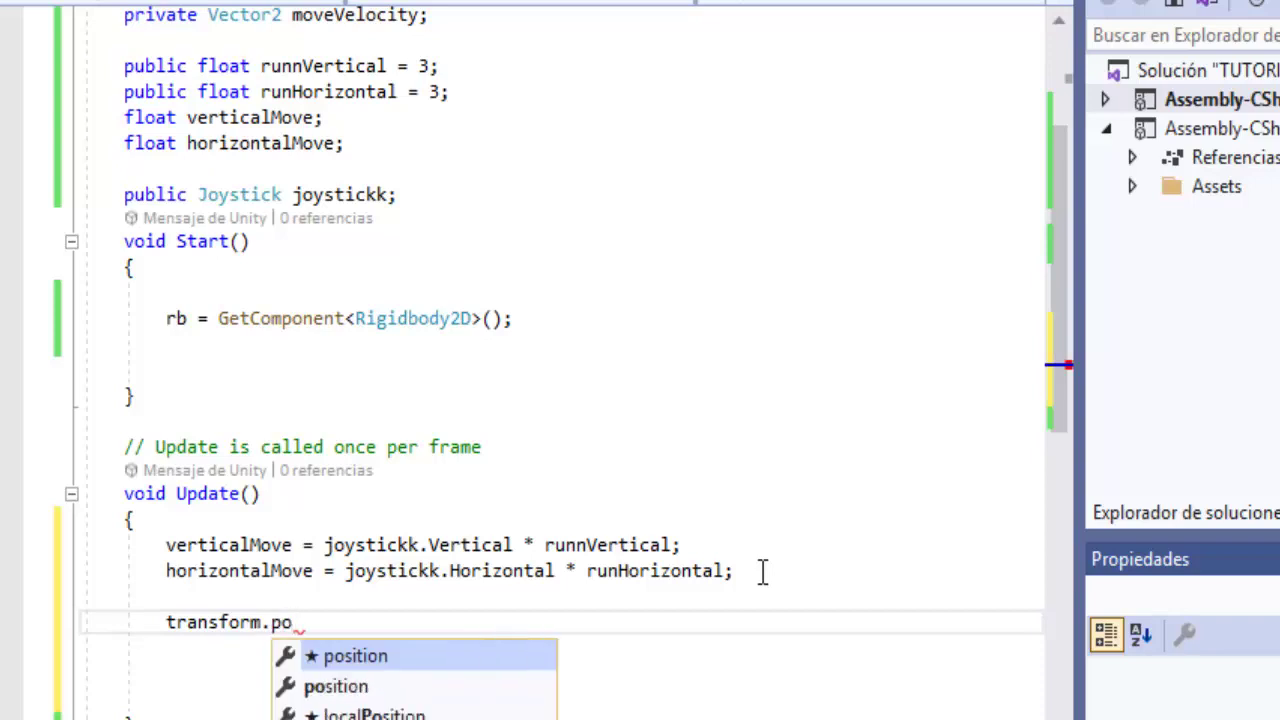
key(Tab)
text(+= )
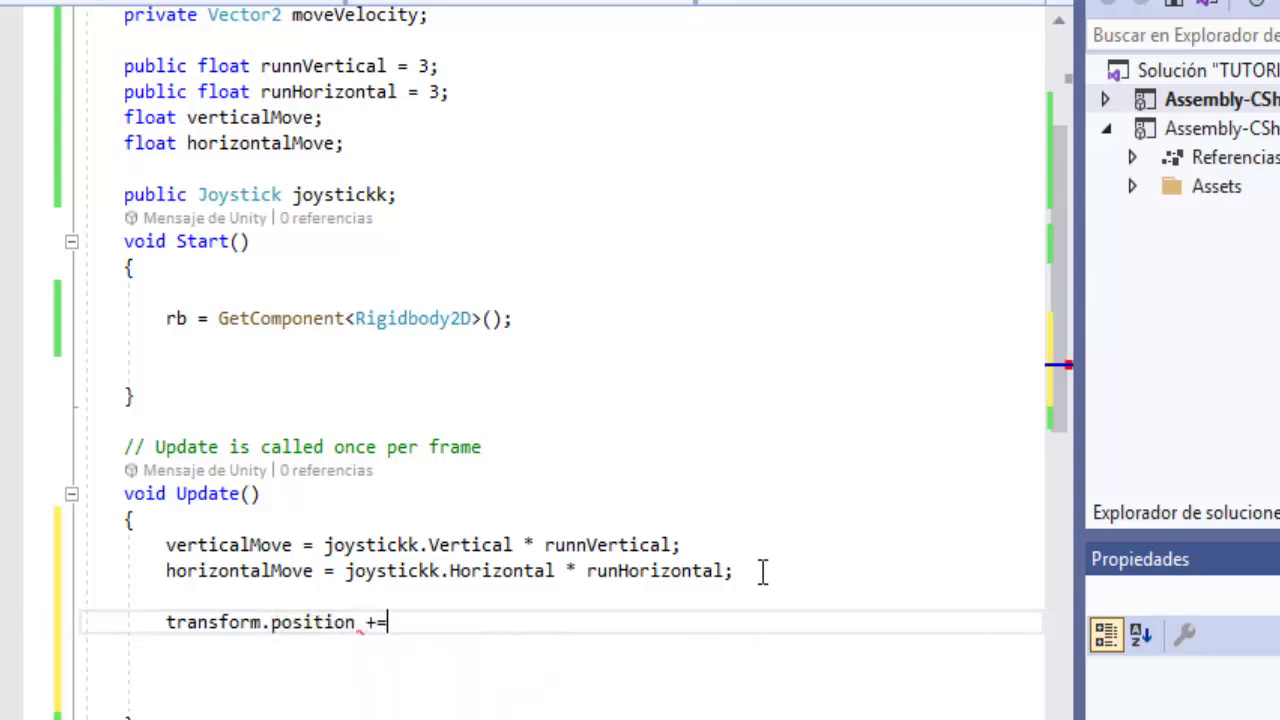
text(ne)
key(Tab)
text(ve)
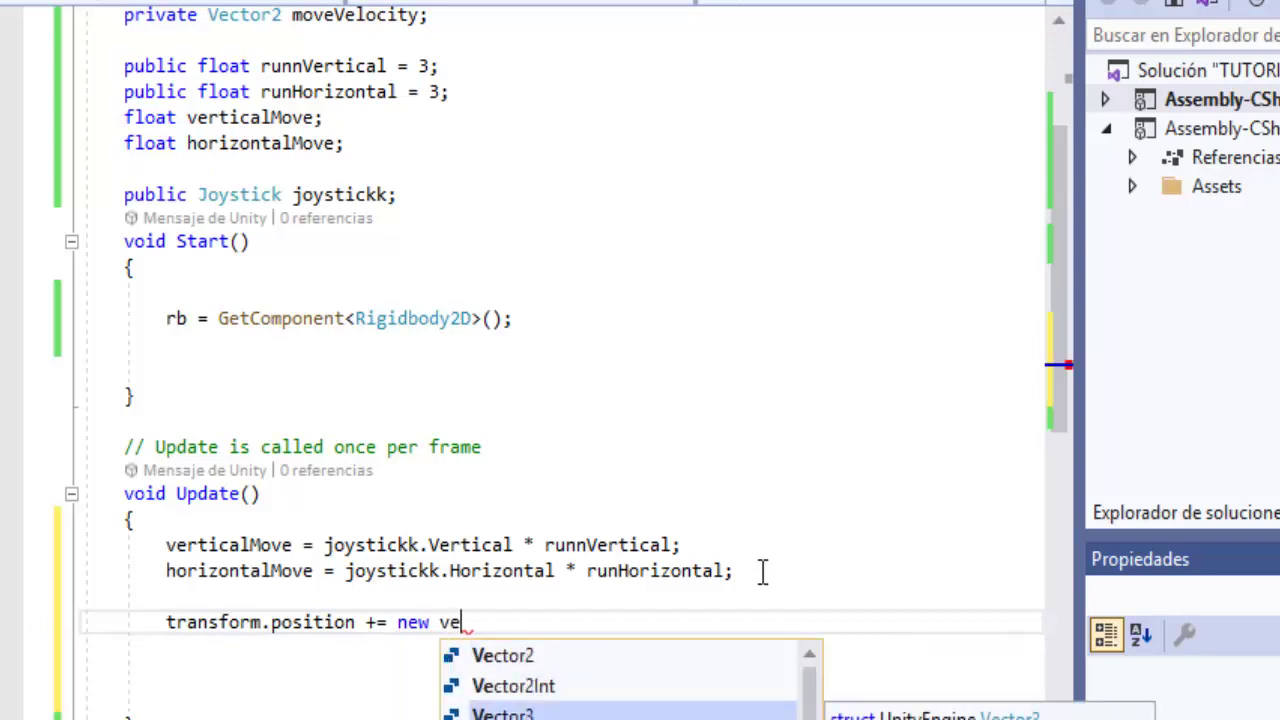
key(Tab)
text((h)
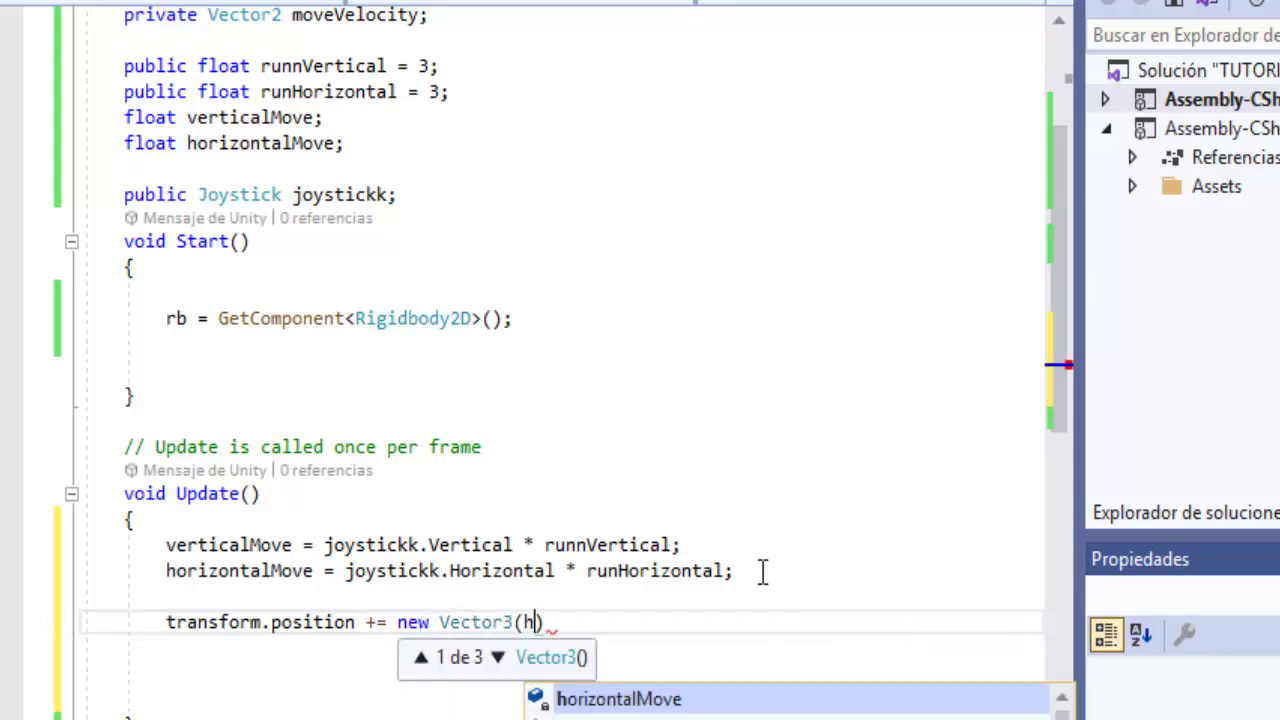
text(o)
key(Tab)
text(, )
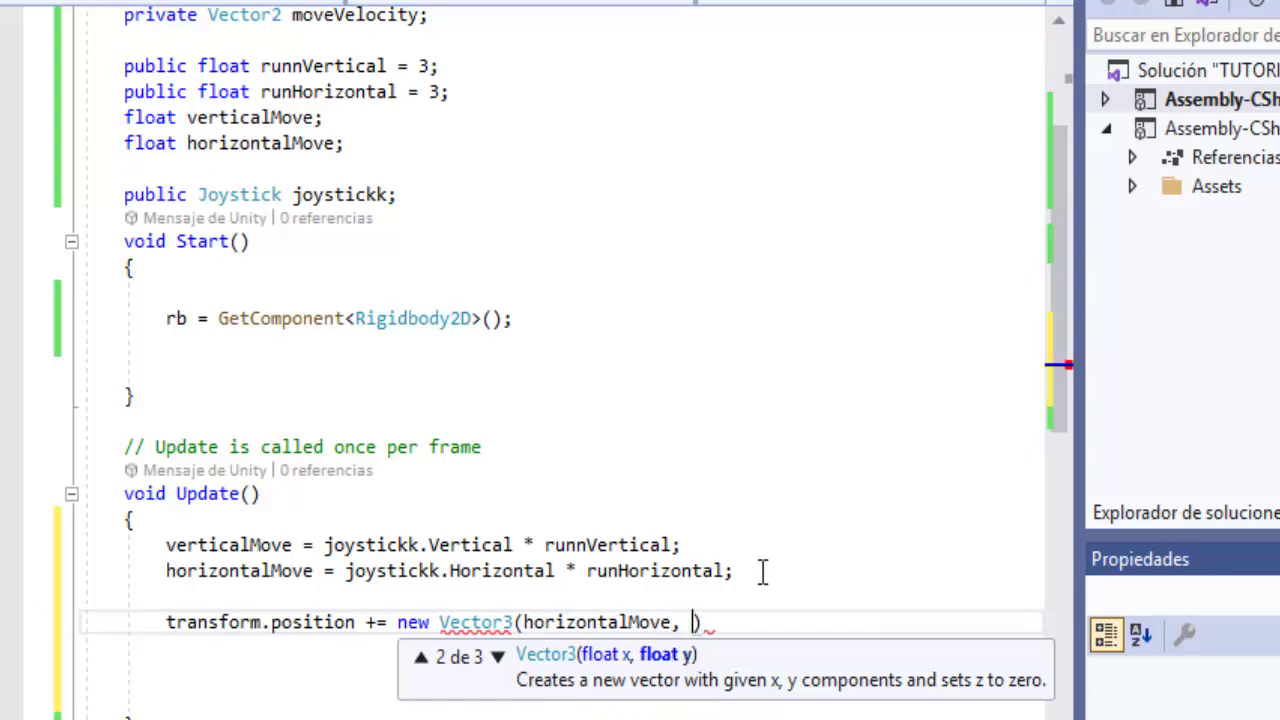
text(e)
key(BackSpace)
text(v)
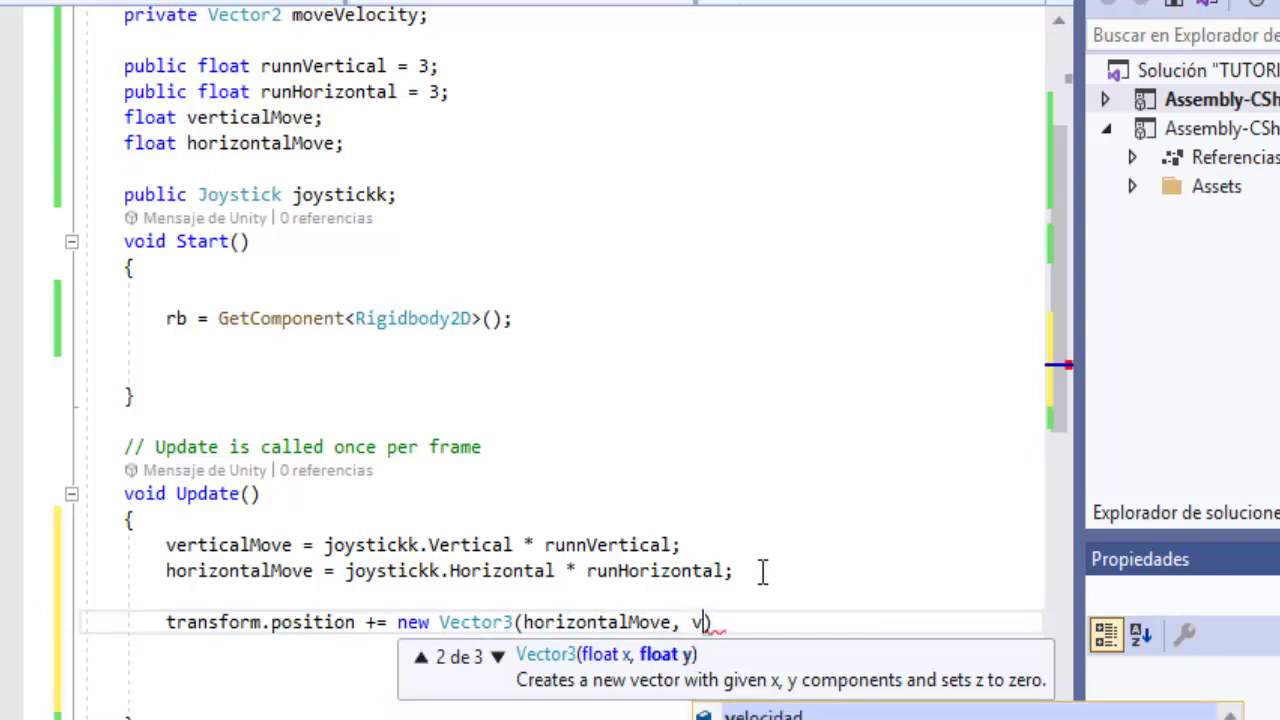
text(ert)
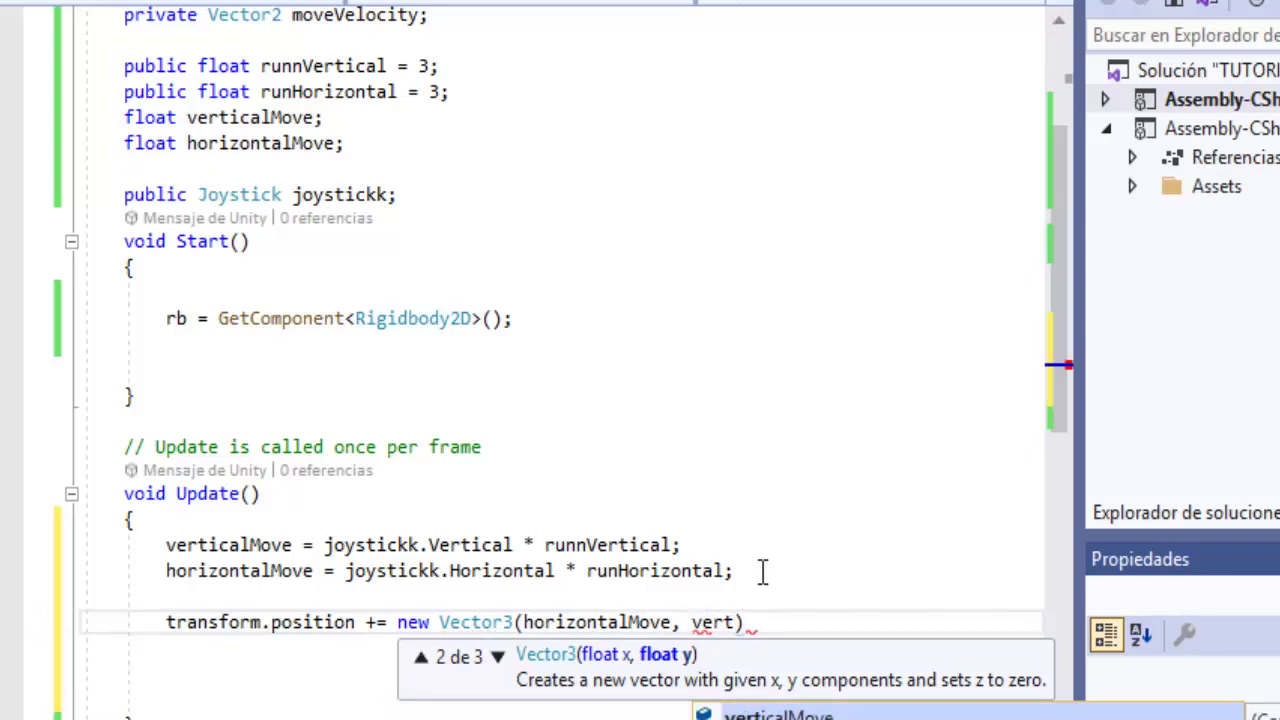
key(Tab)
Finish it with a 0 z-value, multiplied by Time.deltaTime * velocidad.
text(, 0))
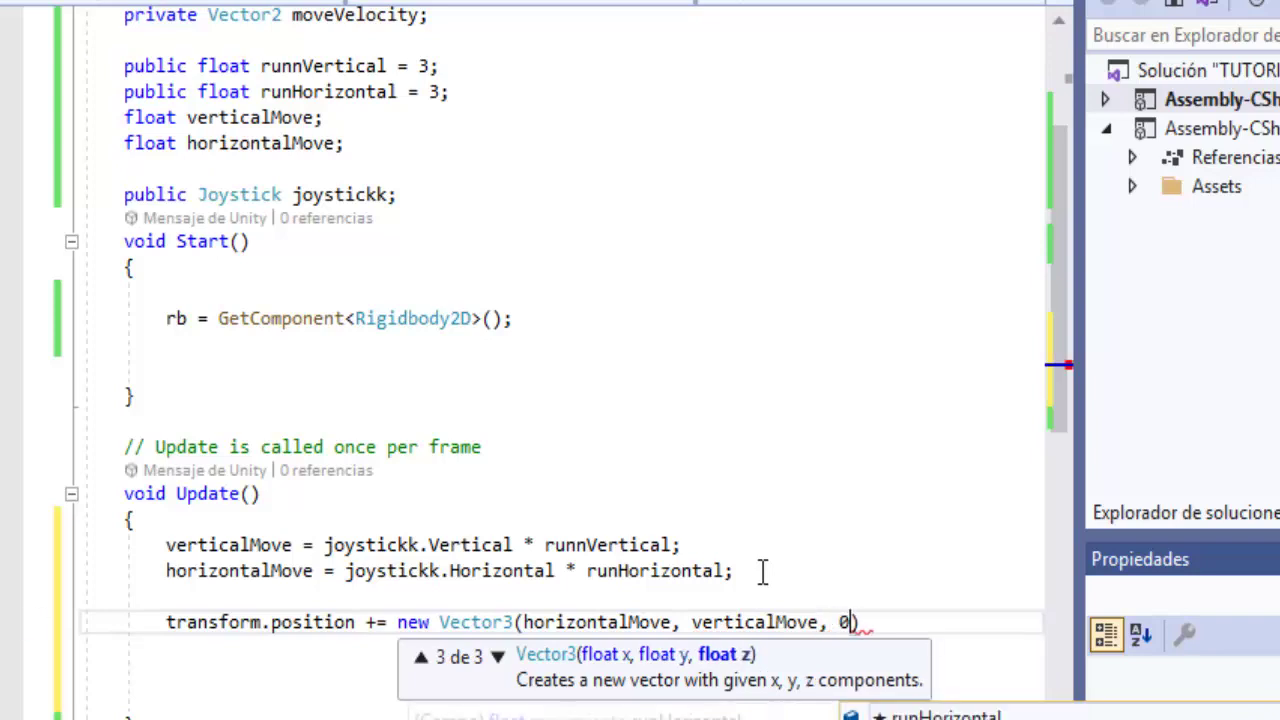
text( * )
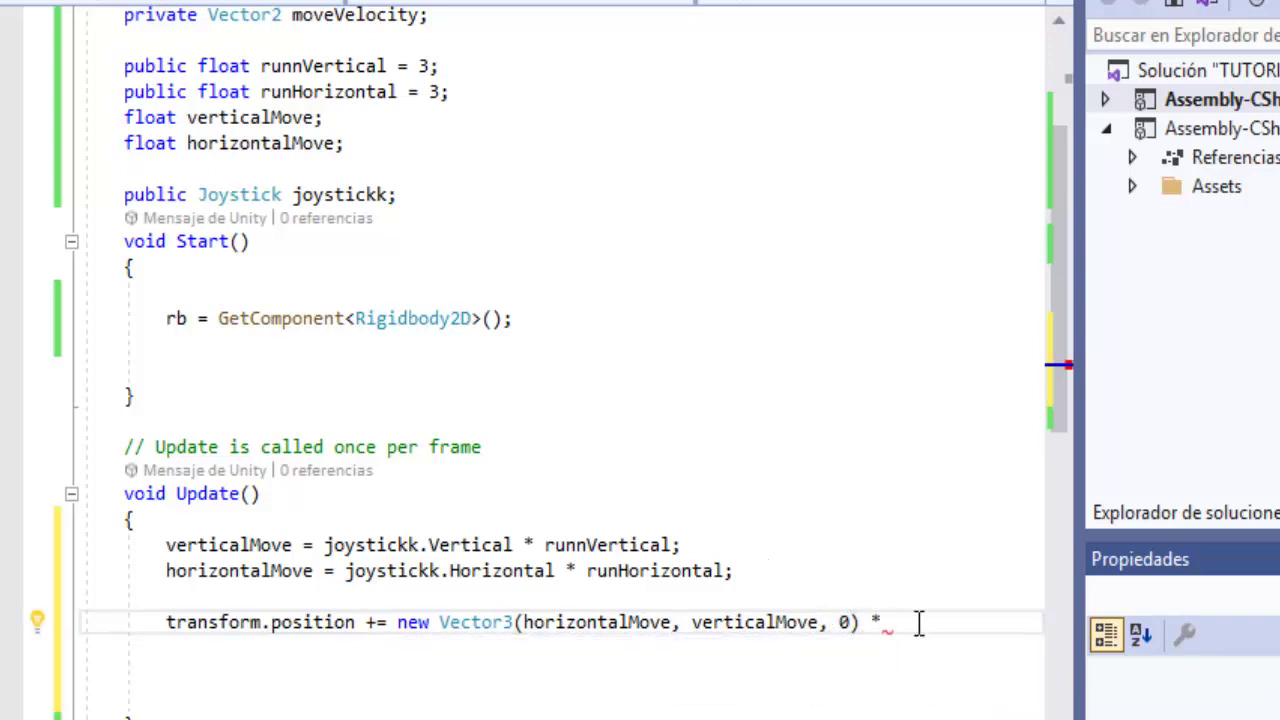
text(Ti)
key(Tab)
text(.de)
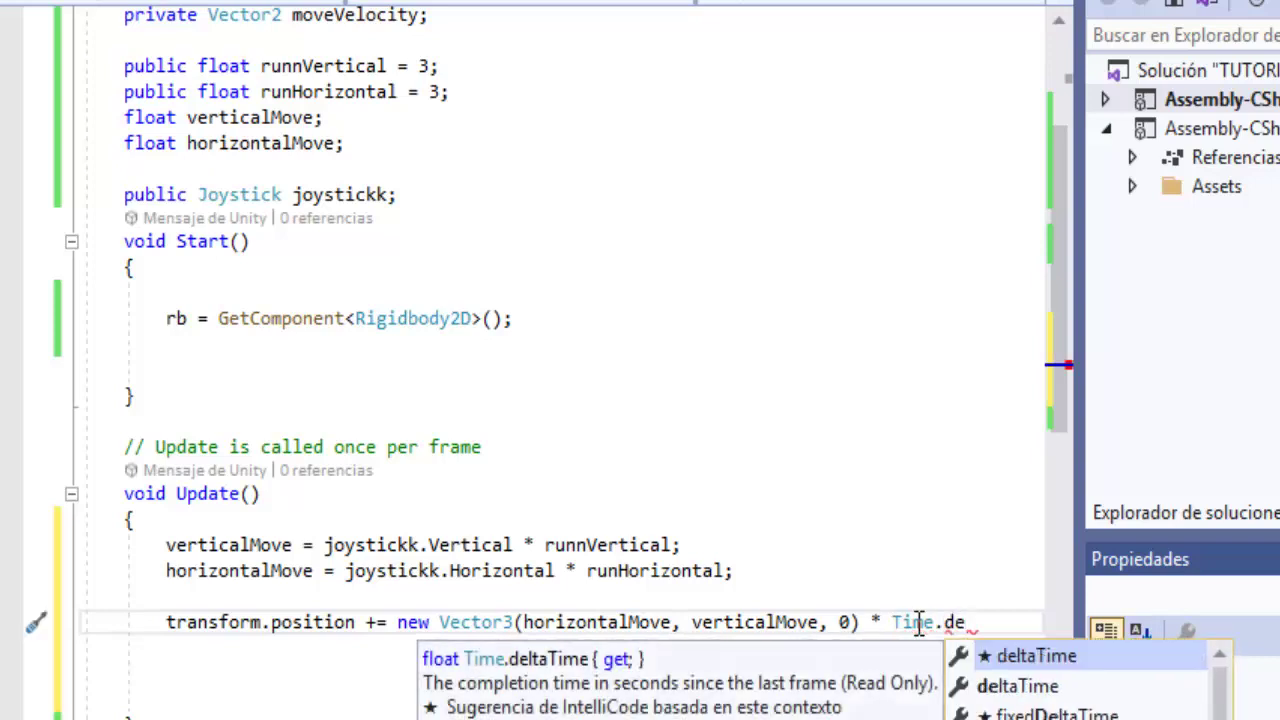
key(Tab)
text(* ve)
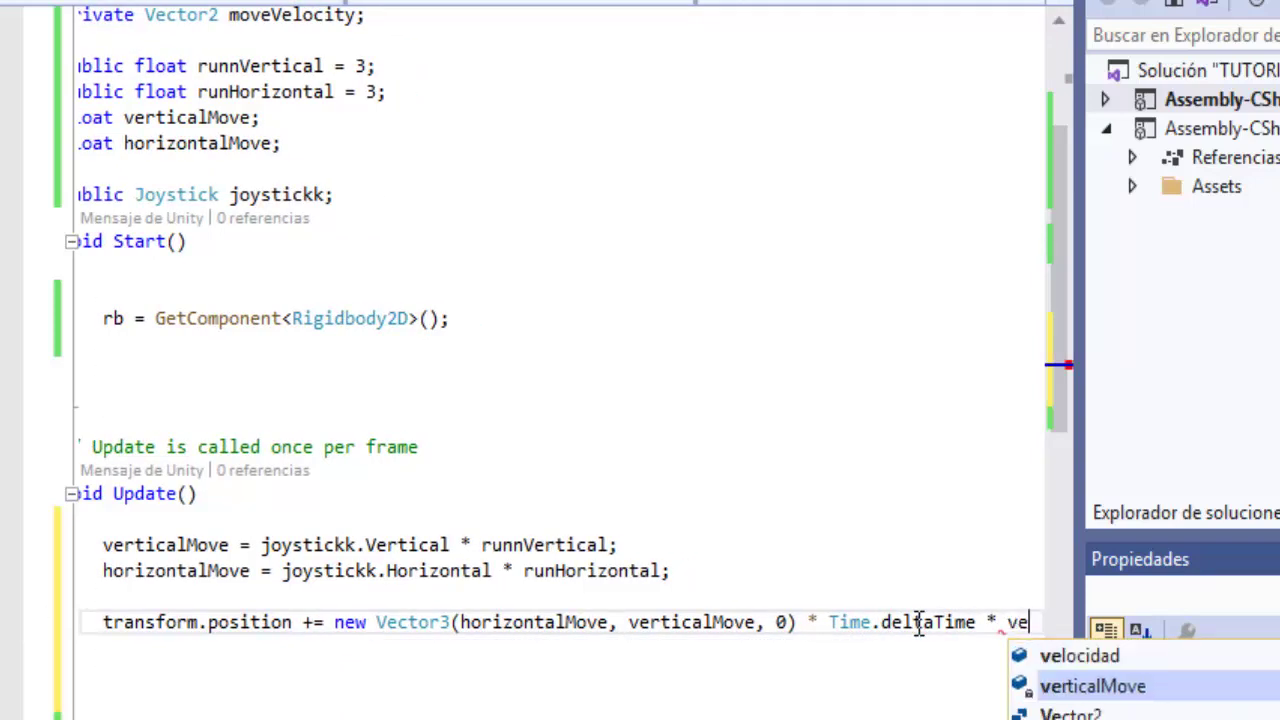
key(Up)
key(Tab)
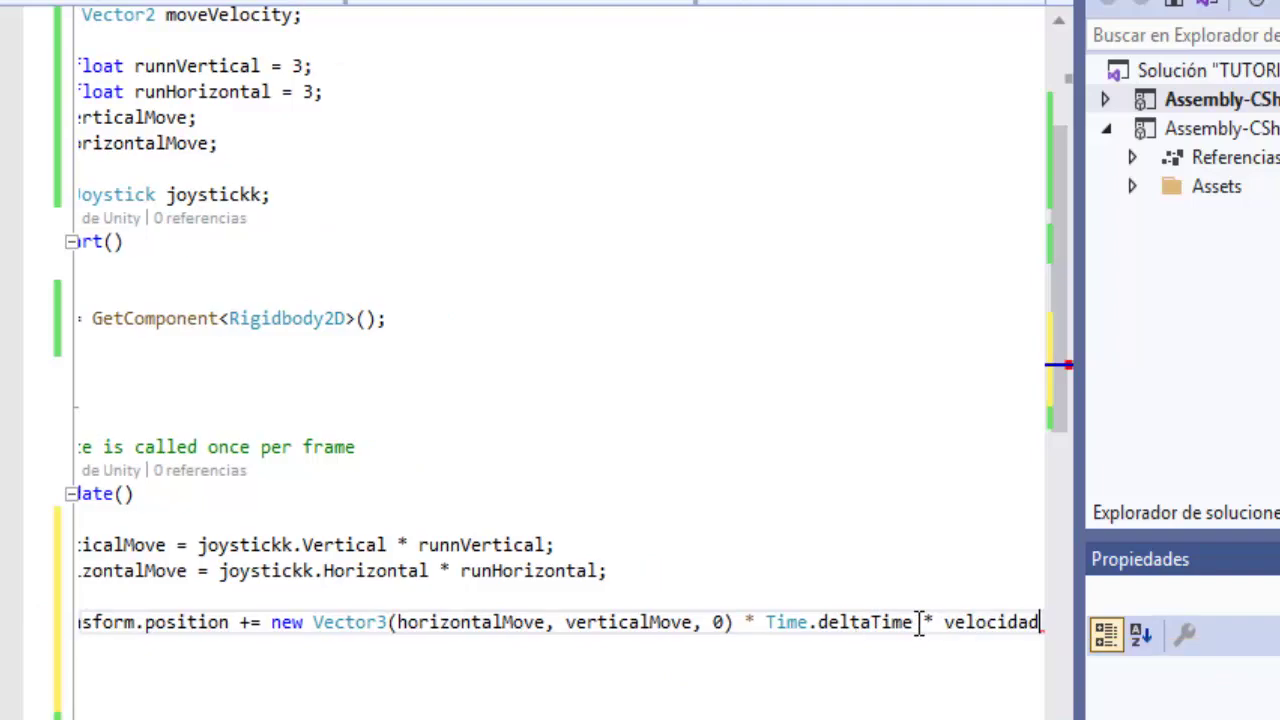
text(;)
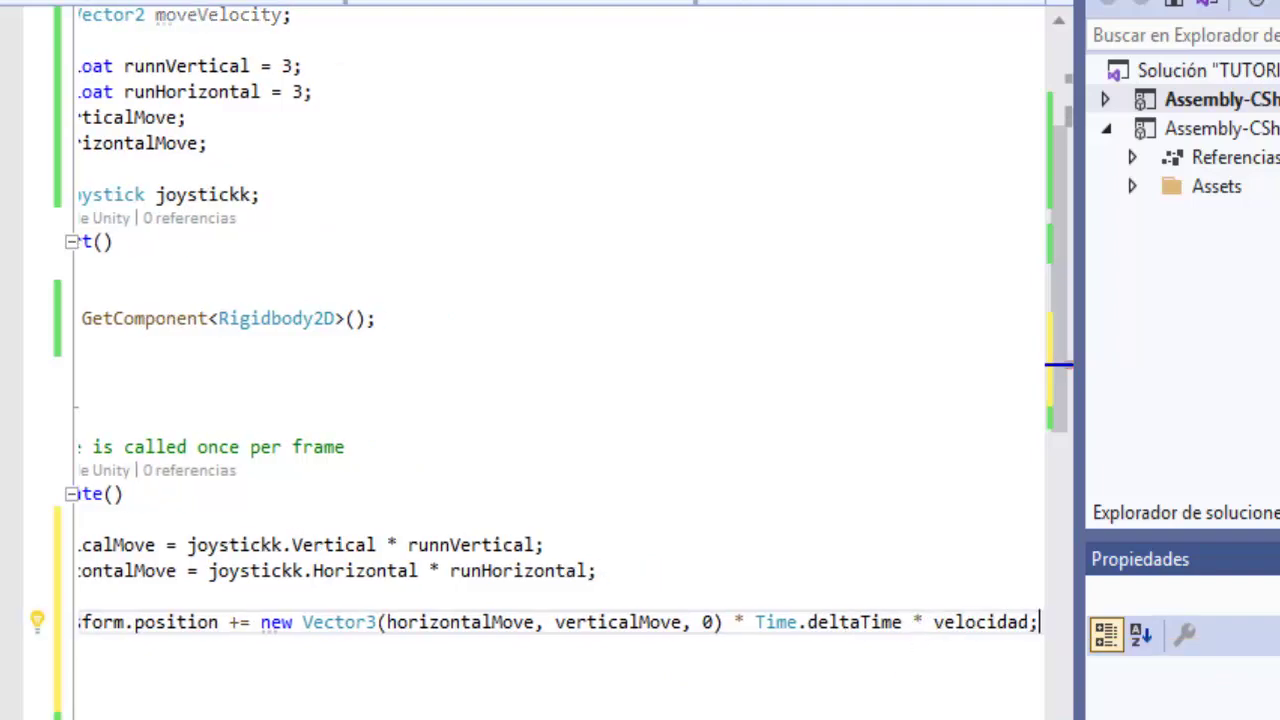
scroll(290, 645, down, 1)
scroll(290, 631, down, 2)
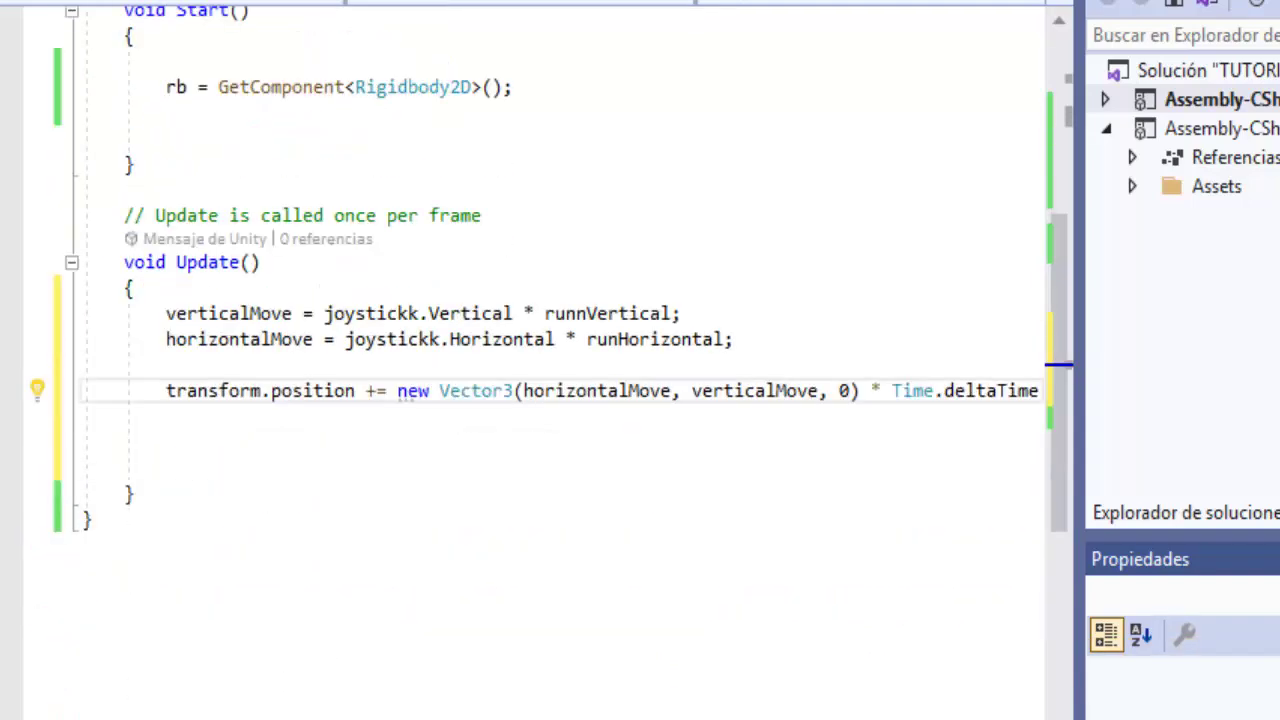
Add an empty void FixedUpdate method after the Update method.
click(222, 494)
key(Return)
key(Return)
text(v)
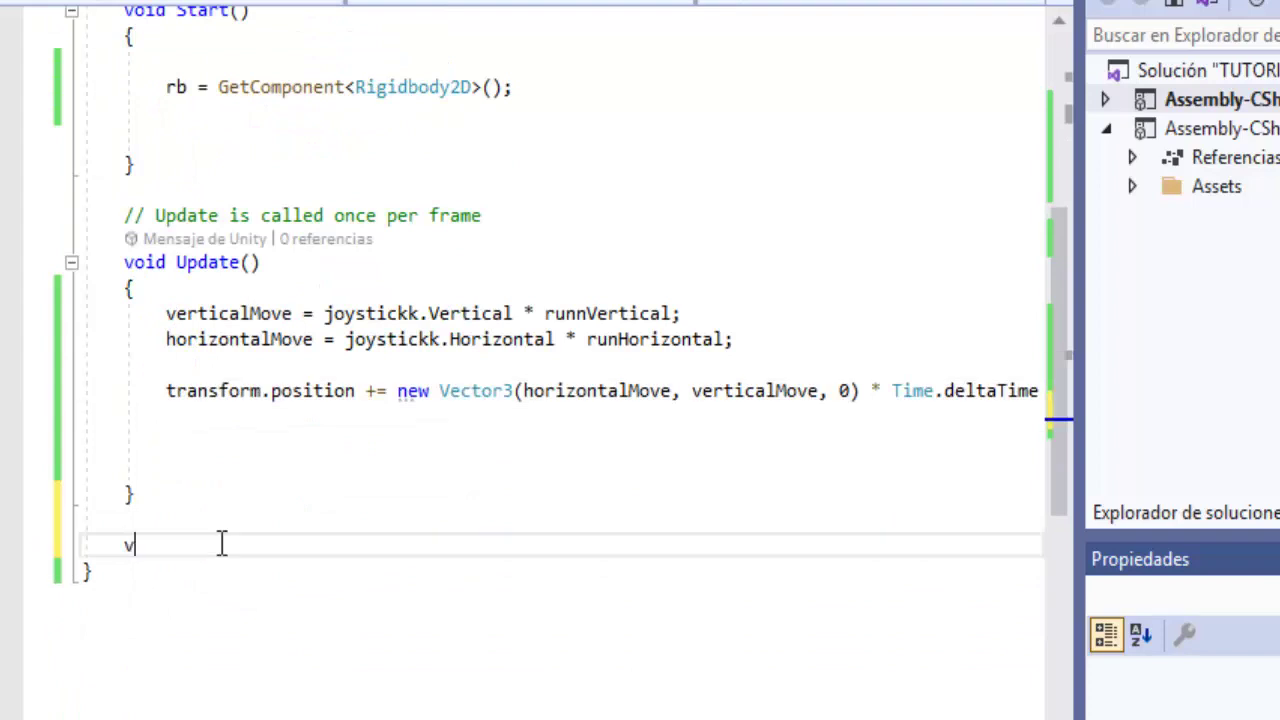
text(o)
key(Tab)
text(Fi)
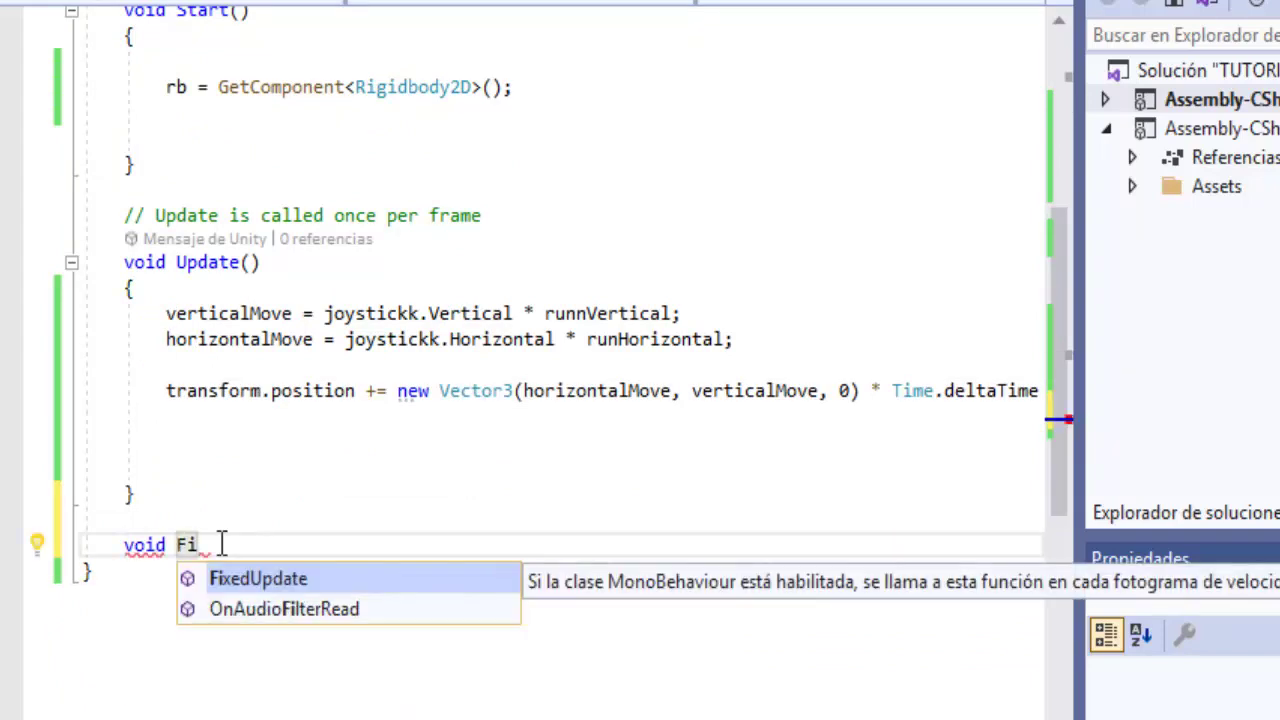
key(Tab)
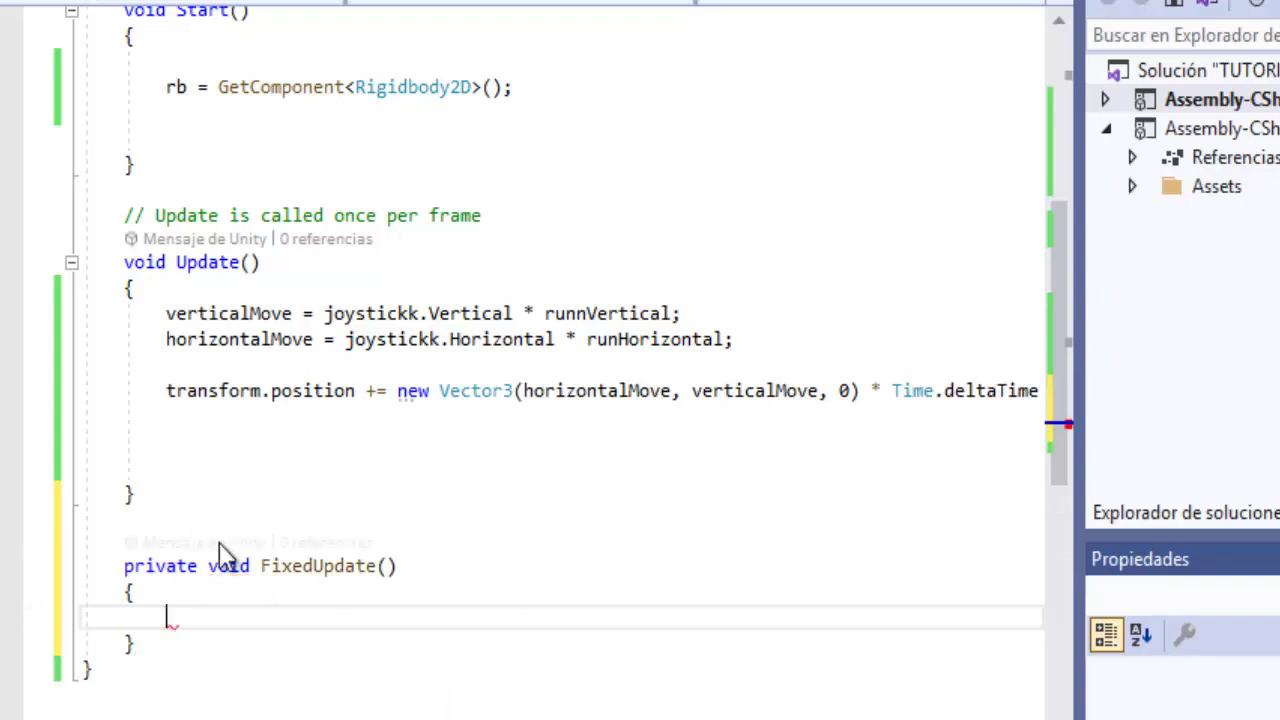
Write rb.MovePosition(rb.position + moveVelocity * Time.fixedDeltaTime); inside FixedUpdate.
text(rb)
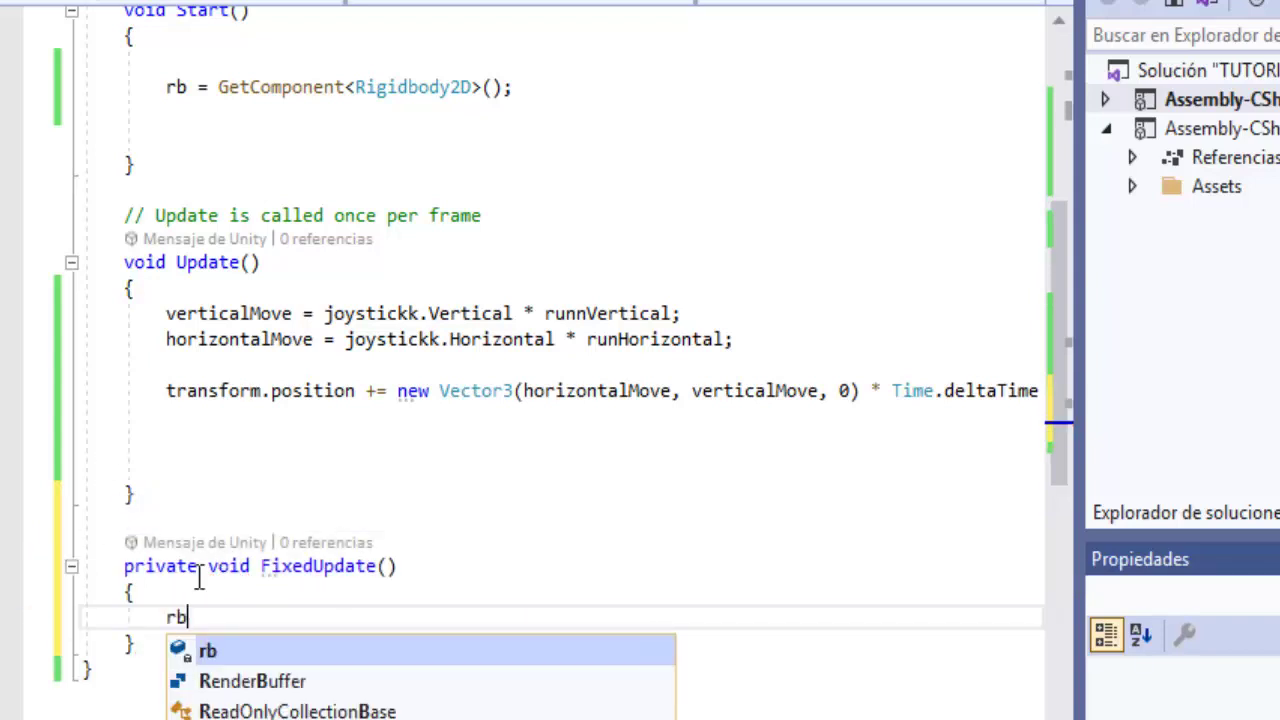
text(.)
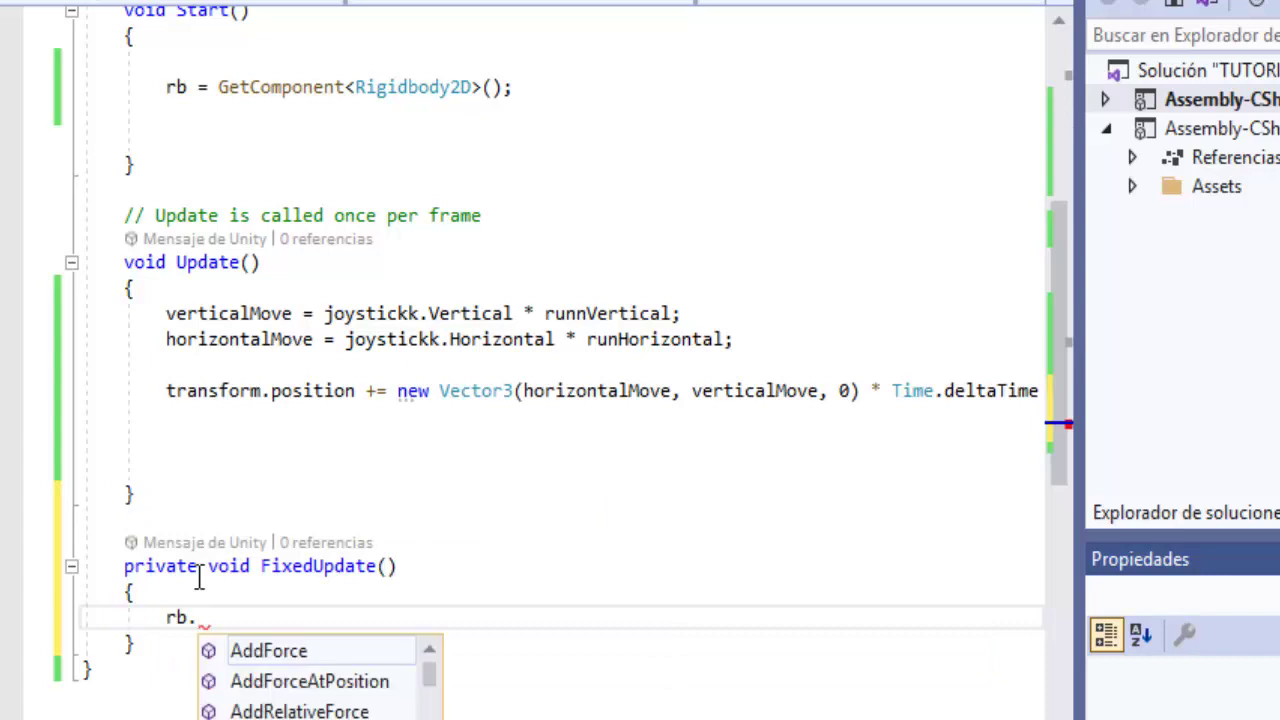
text(Mo)
key(Tab)
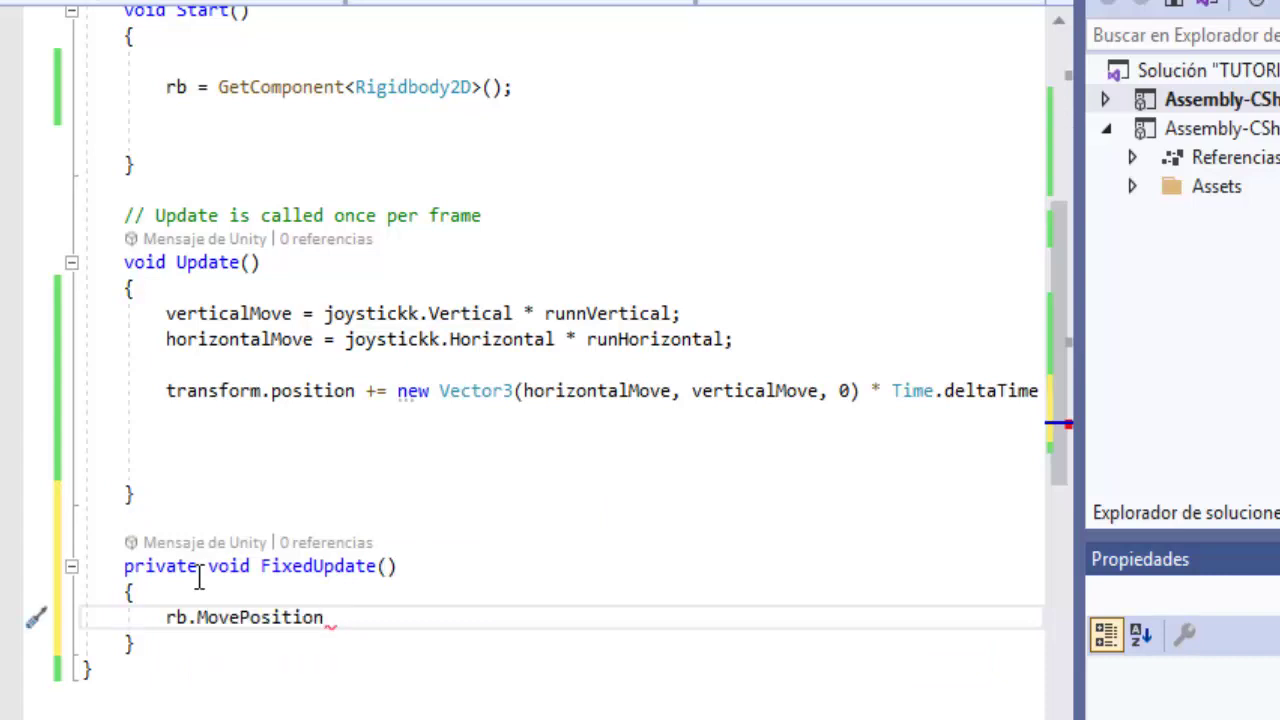
text((rb)
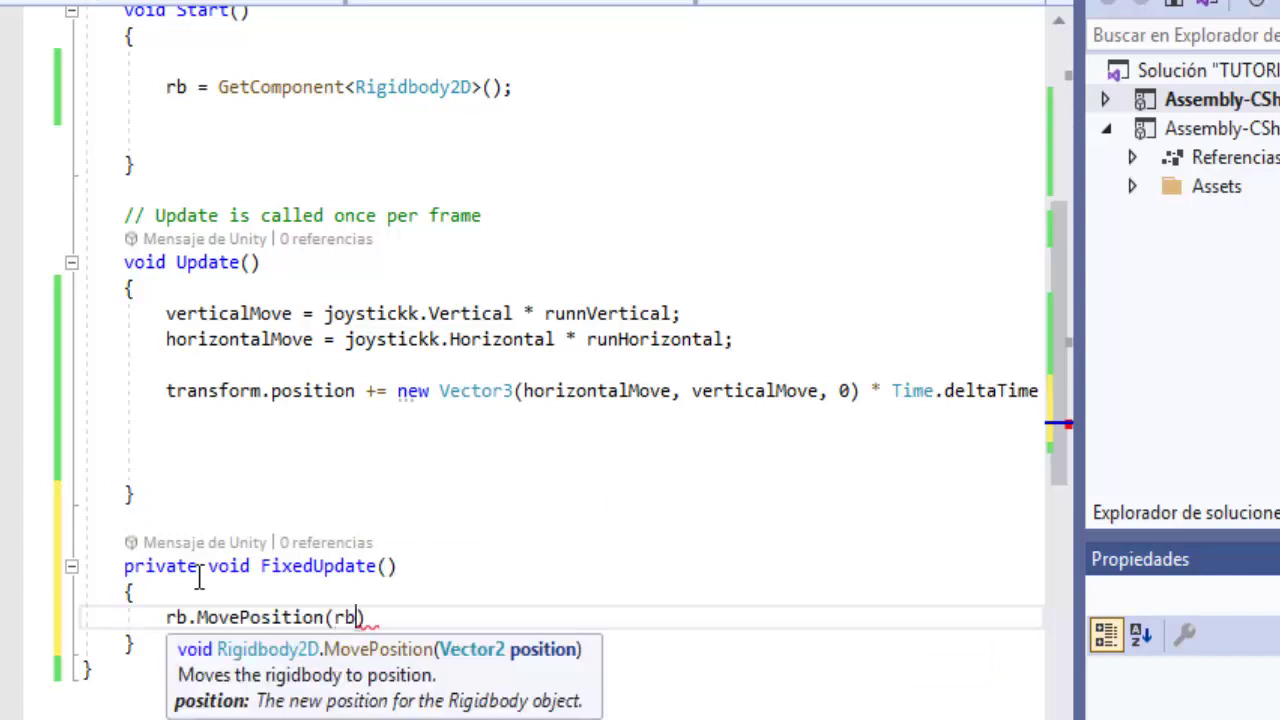
text(.po)
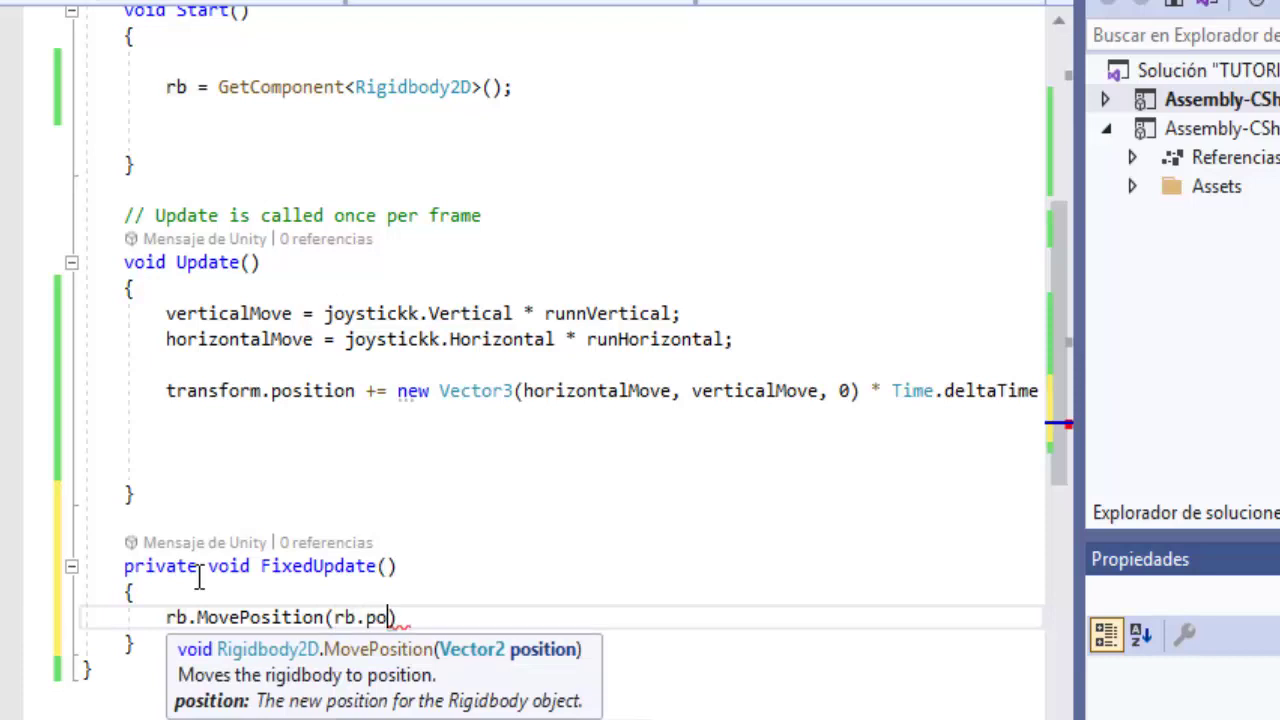
key(Tab)
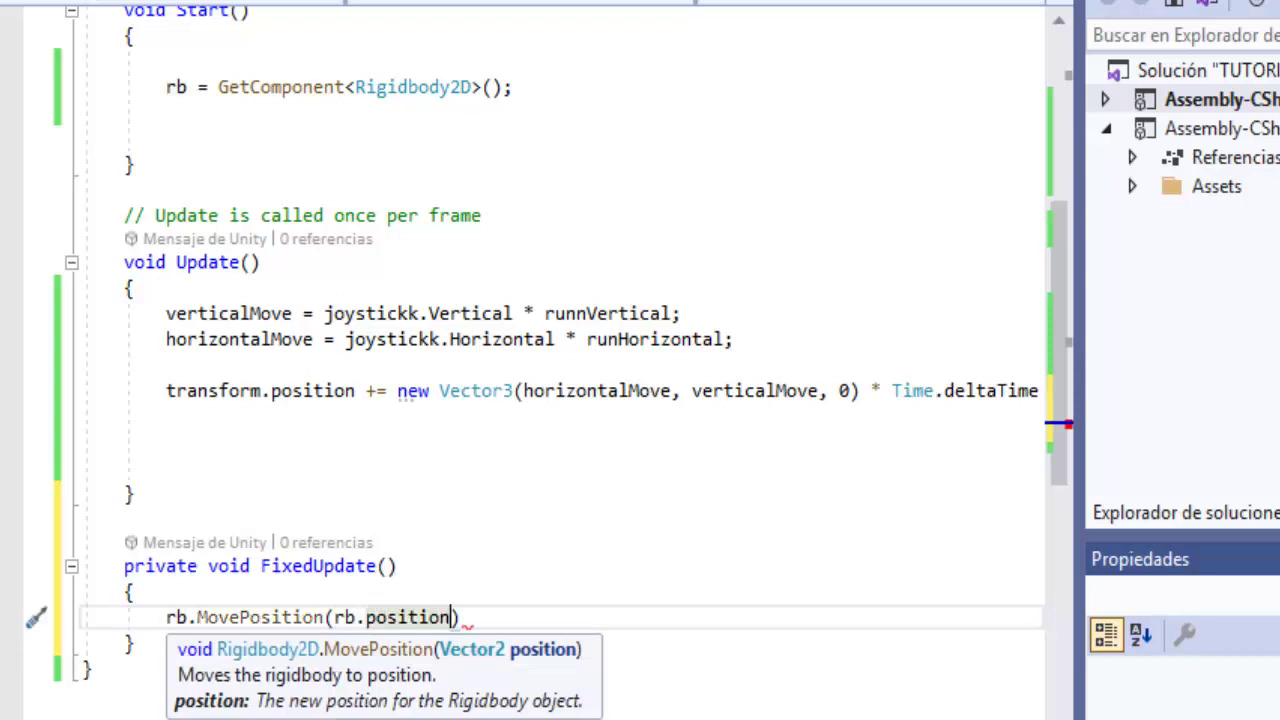
text())
text( + )
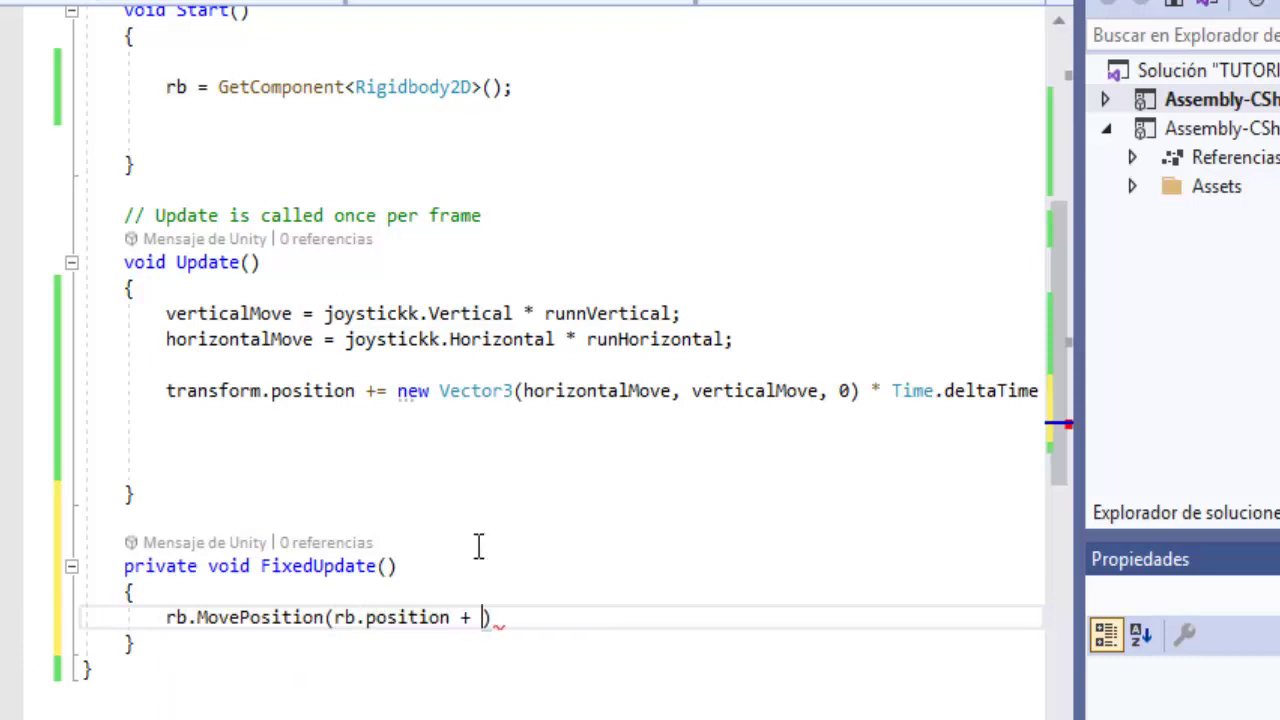
text(move)
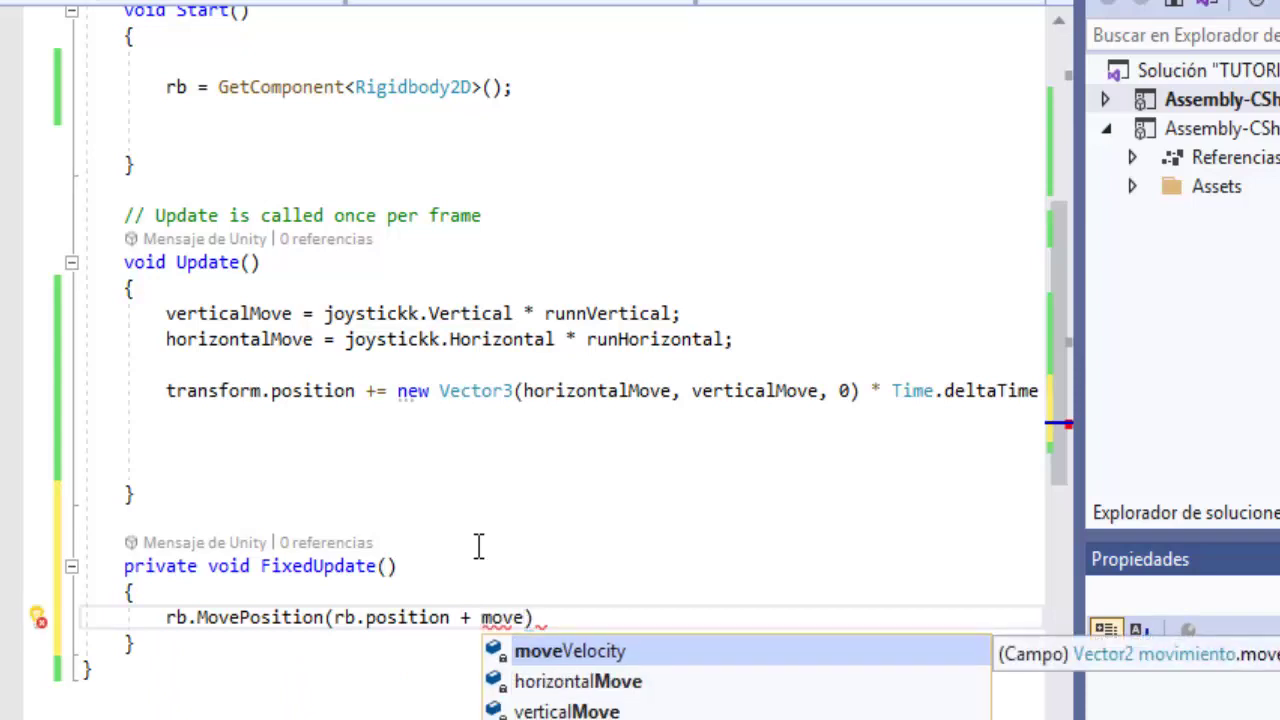
key(Tab)
text(* )
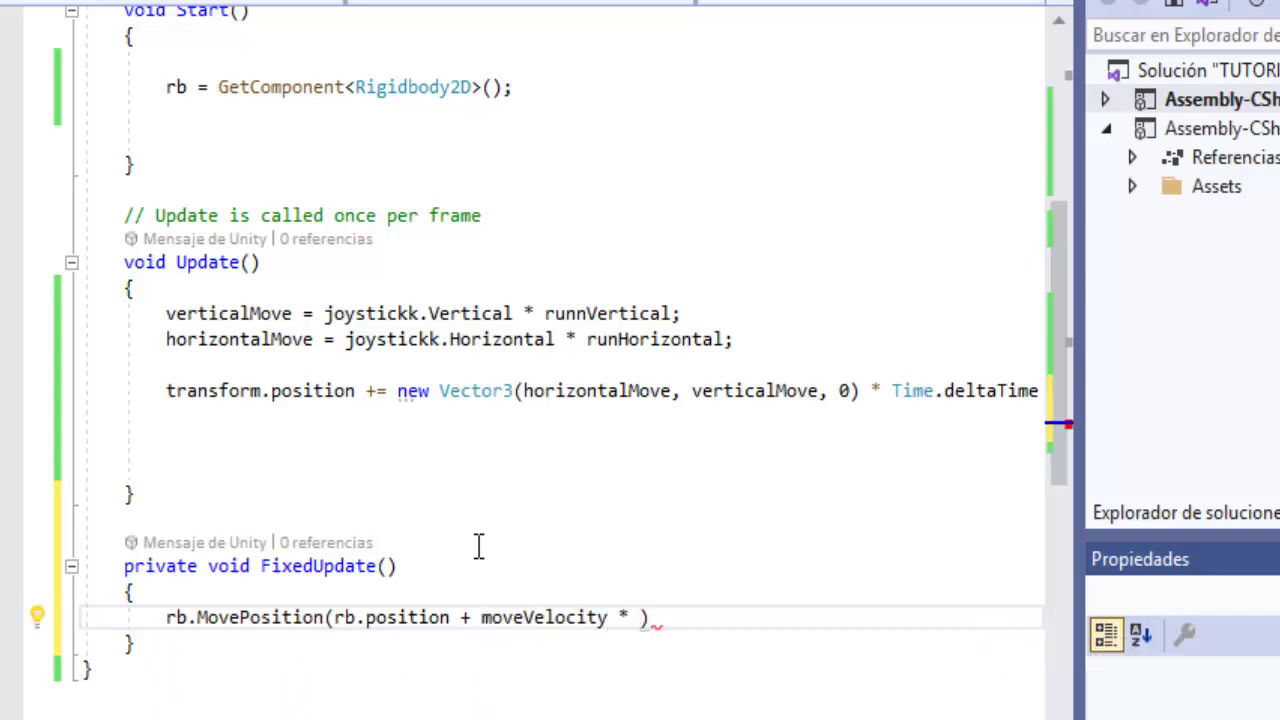
text(Ti)
key(Tab)
text(.F)
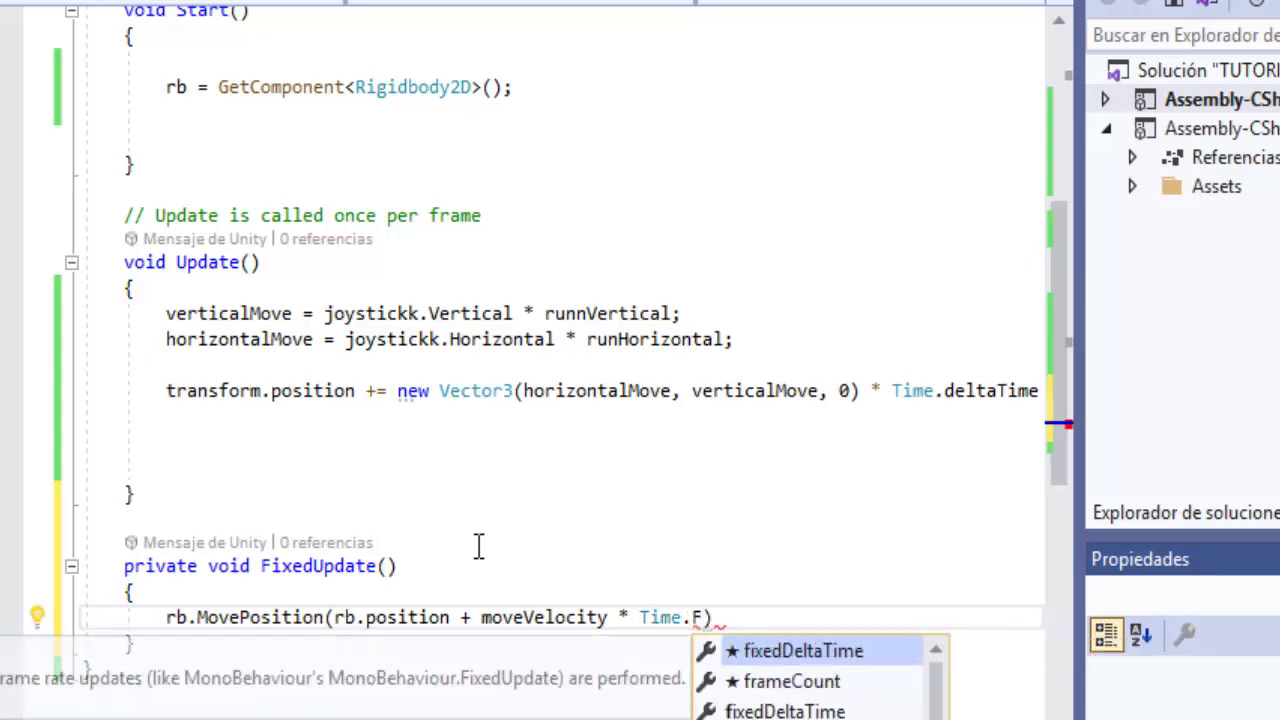
key(Tab)
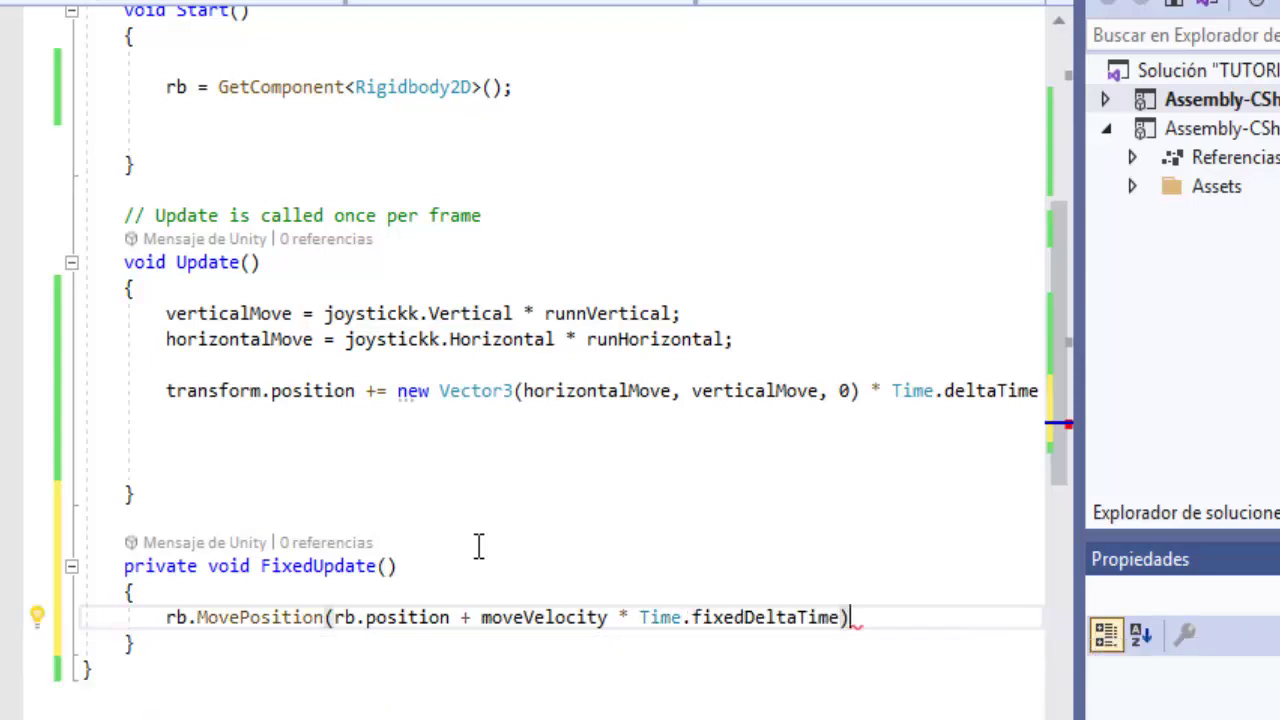
text(;)
scroll(491, 585, down, 1)
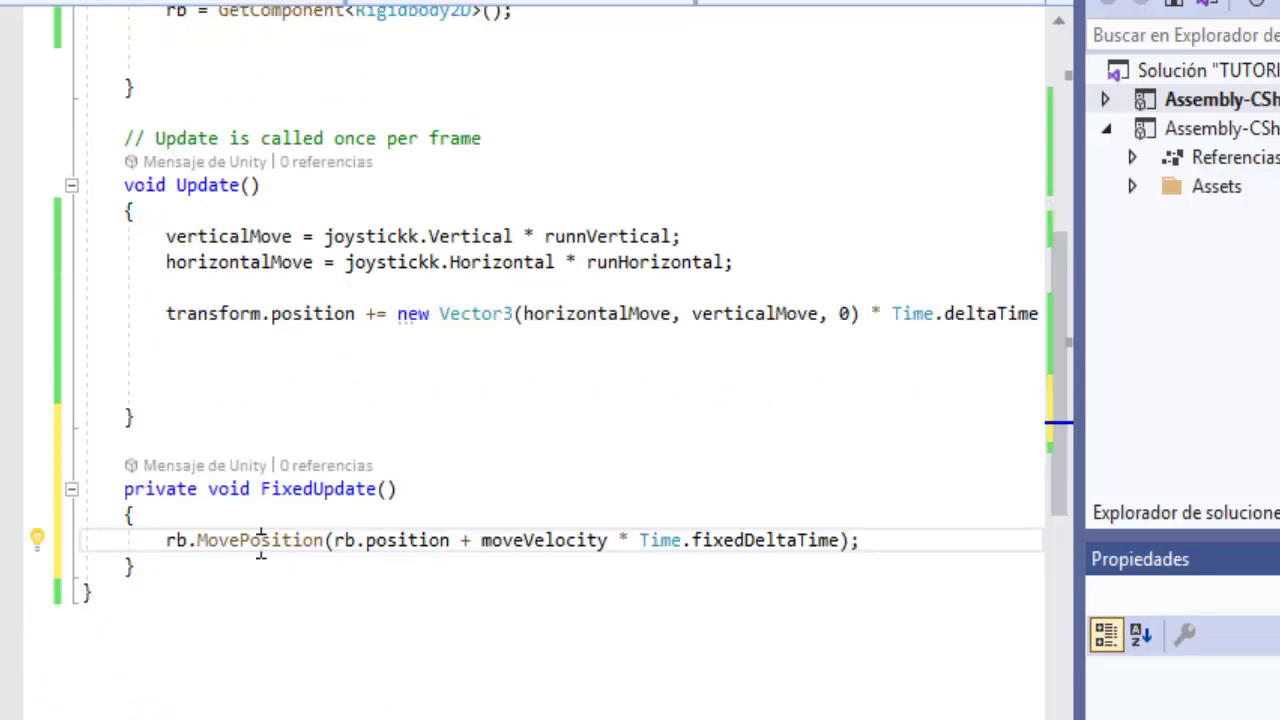
click(259, 548)
Add a Rigidbody 2D to the zombie and set its Gravity Scale to 0.
click(242, 597)
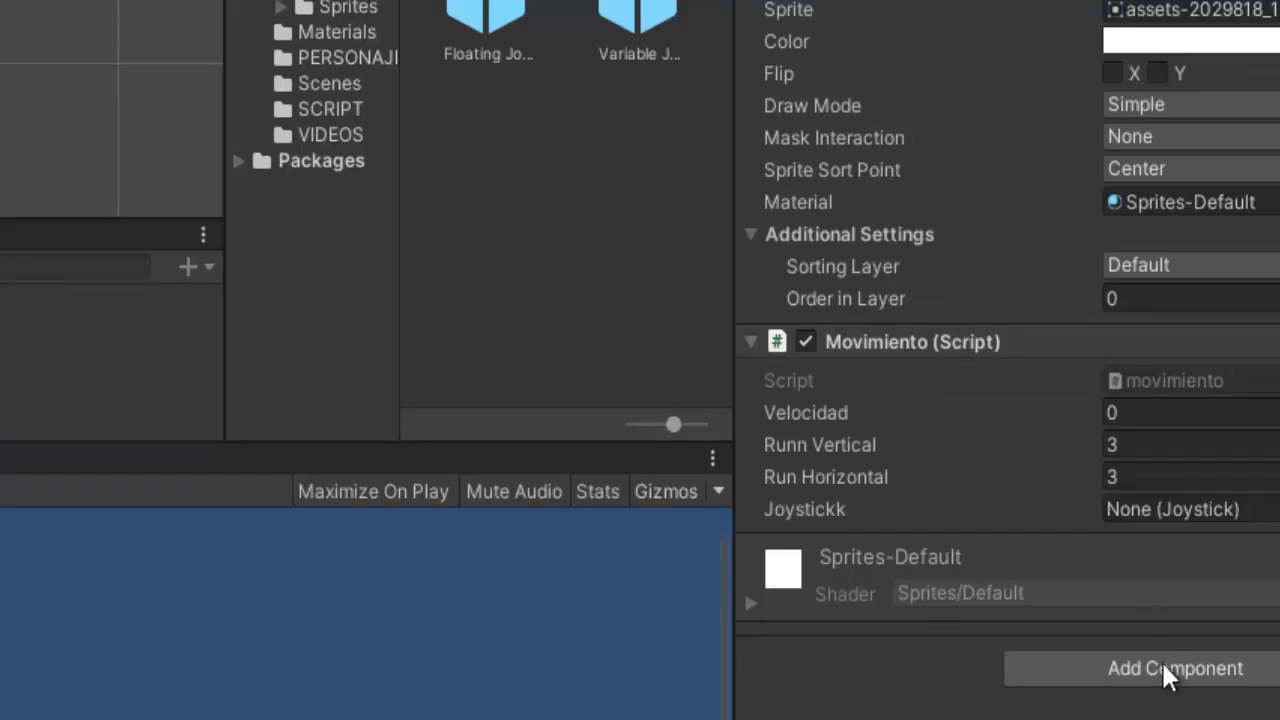
click(1163, 672)
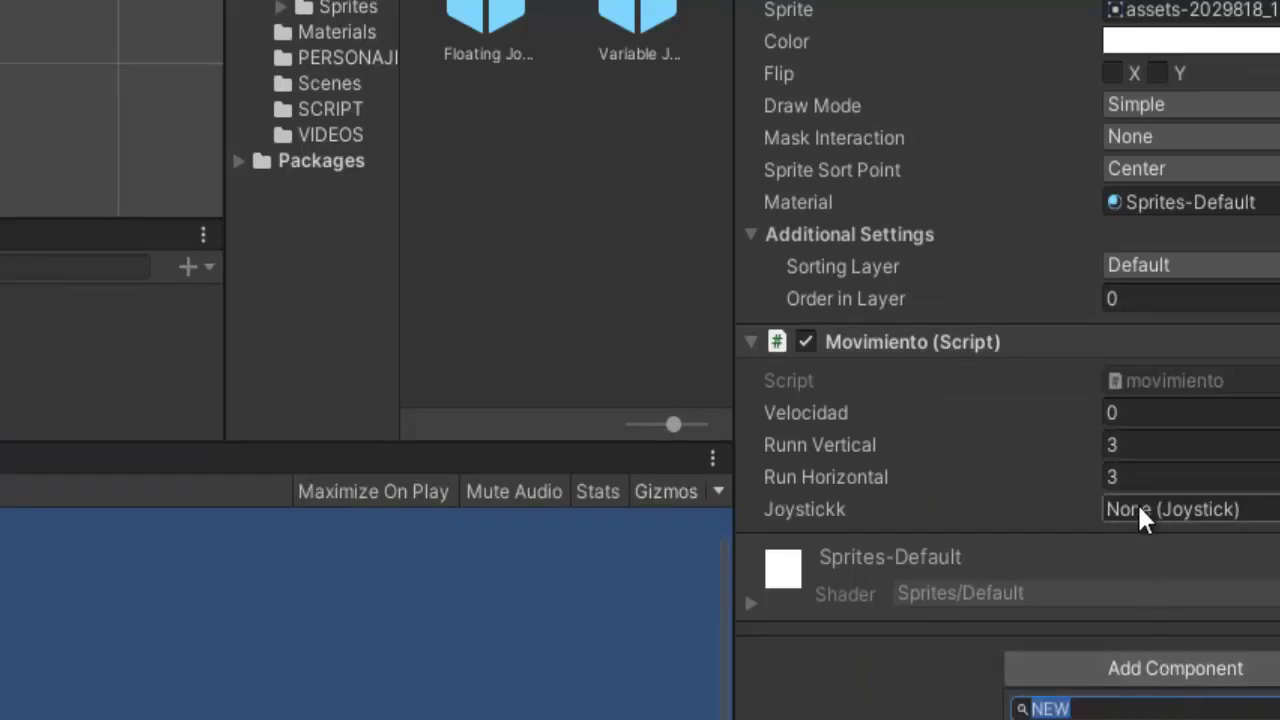
text(ri)
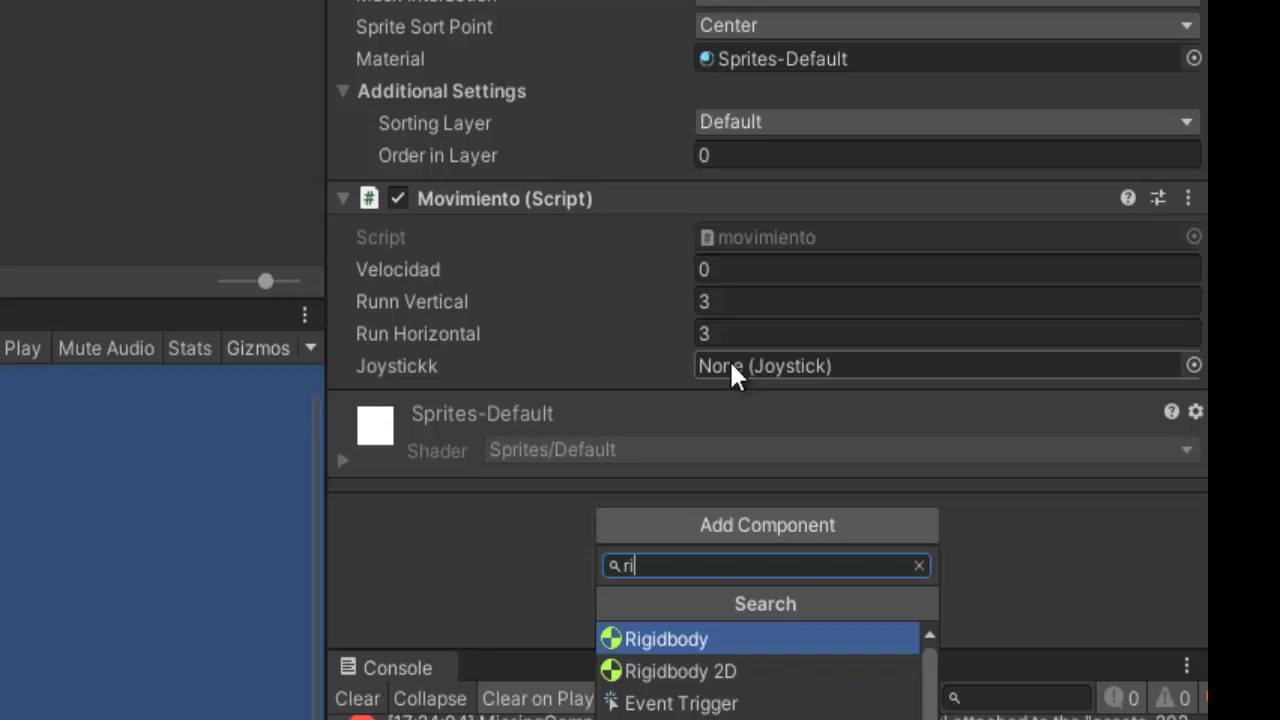
key(Down)
key(Return)
scroll(745, 330, down, 5)
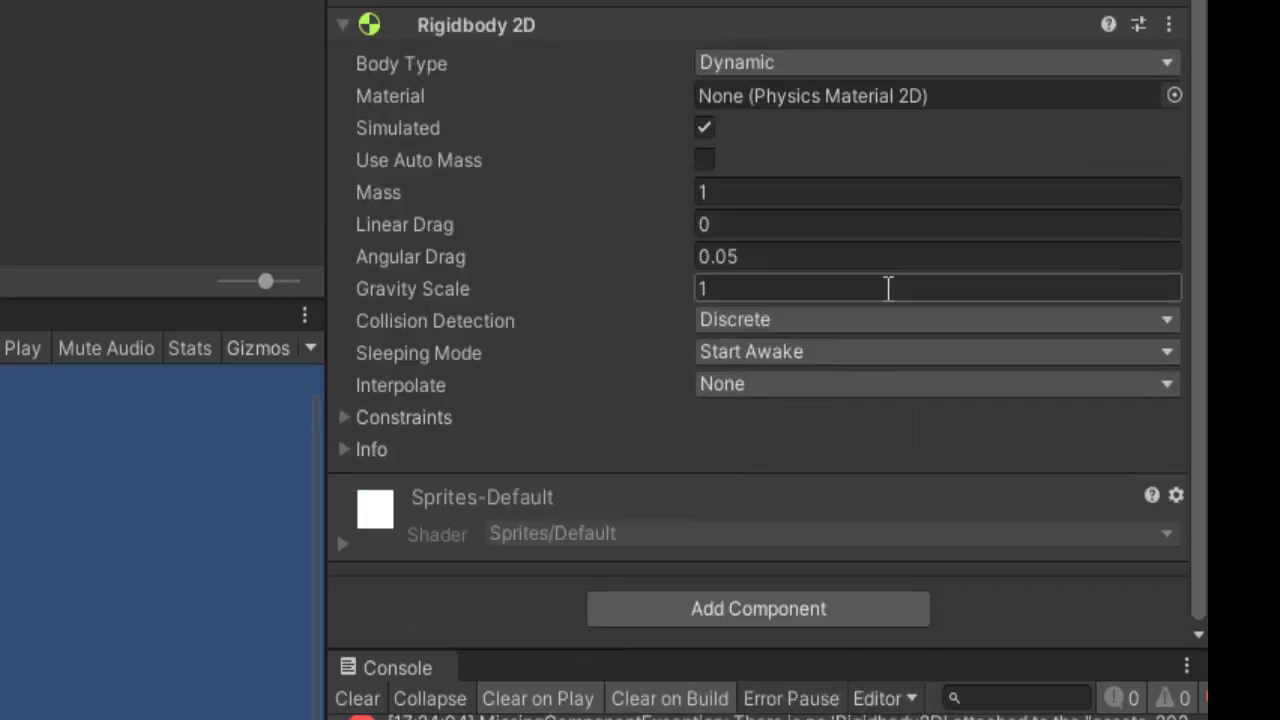
click(757, 288)
text(0)
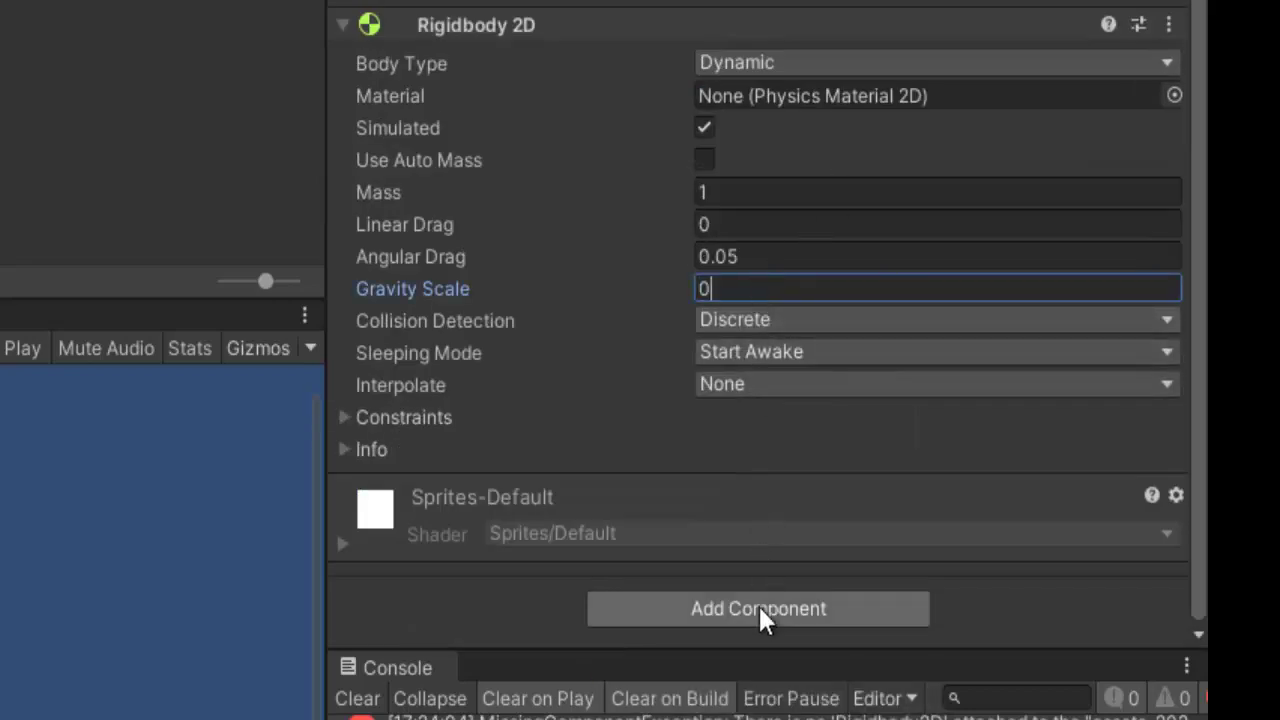
Add a Box Collider 2D component to the zombie.
click(758, 605)
text(bo)
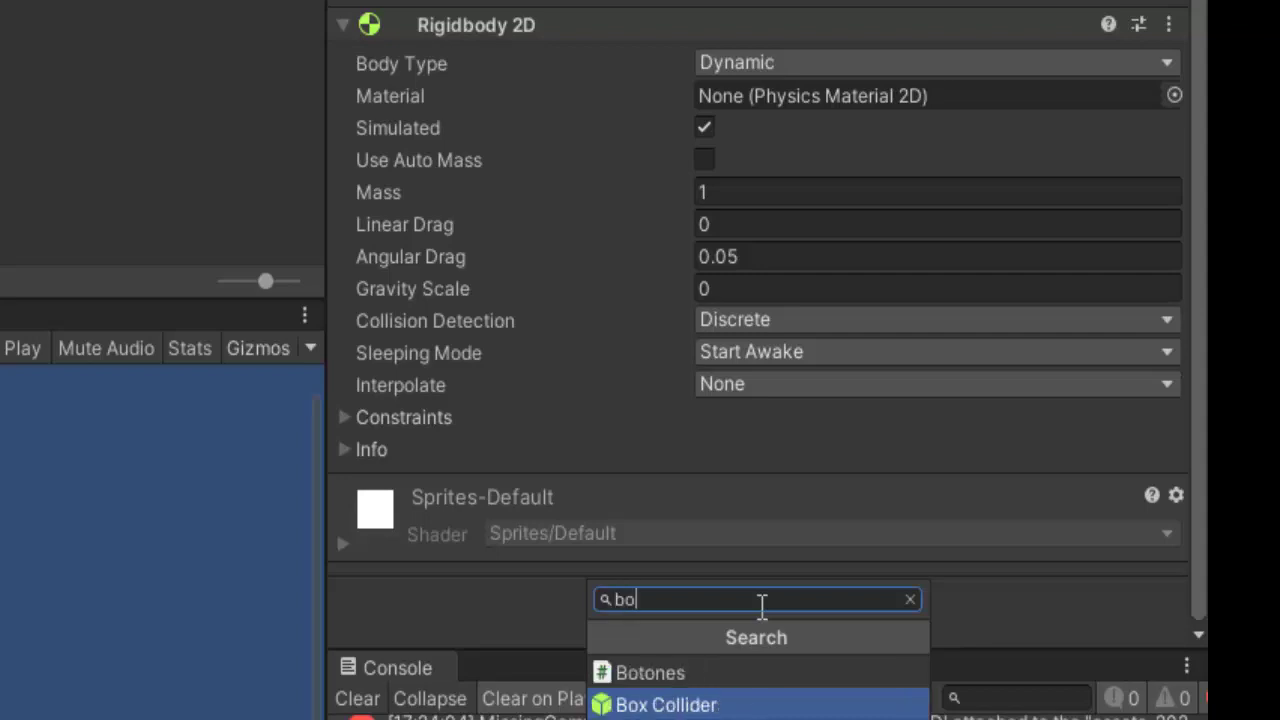
key(Return)
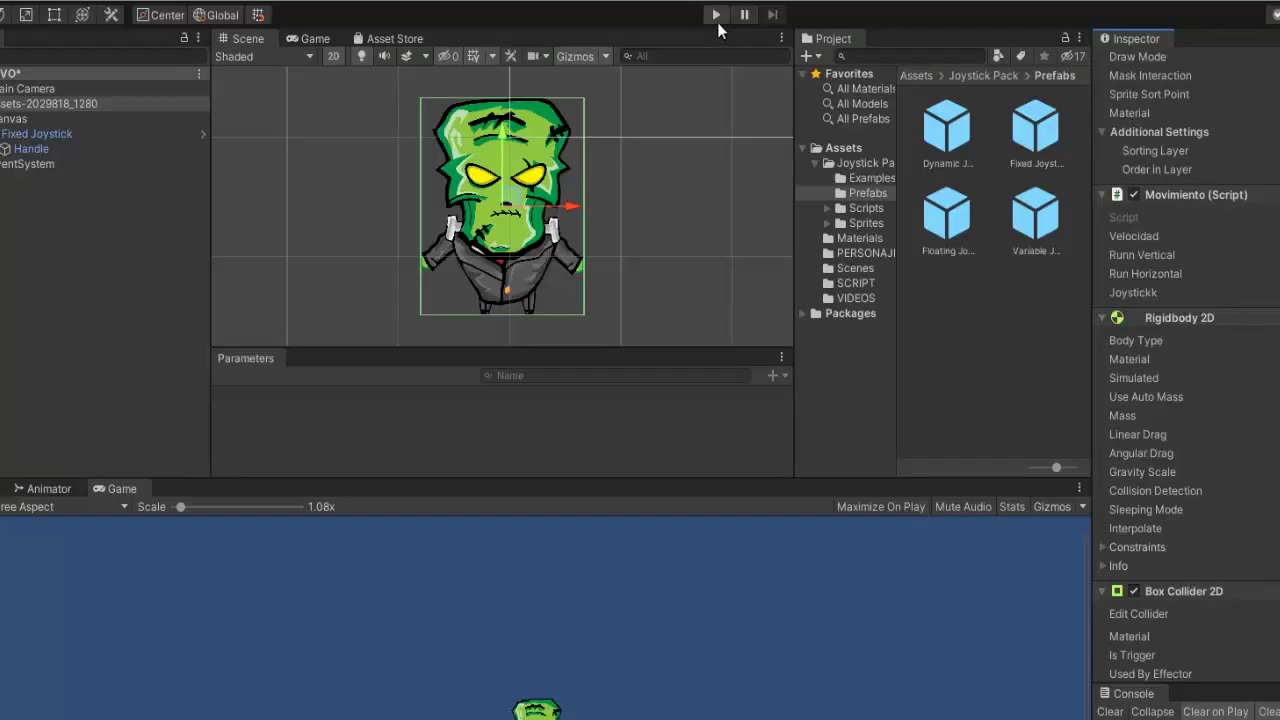
Enter play mode and set the movement script's Velocidad to 4.
click(717, 22)
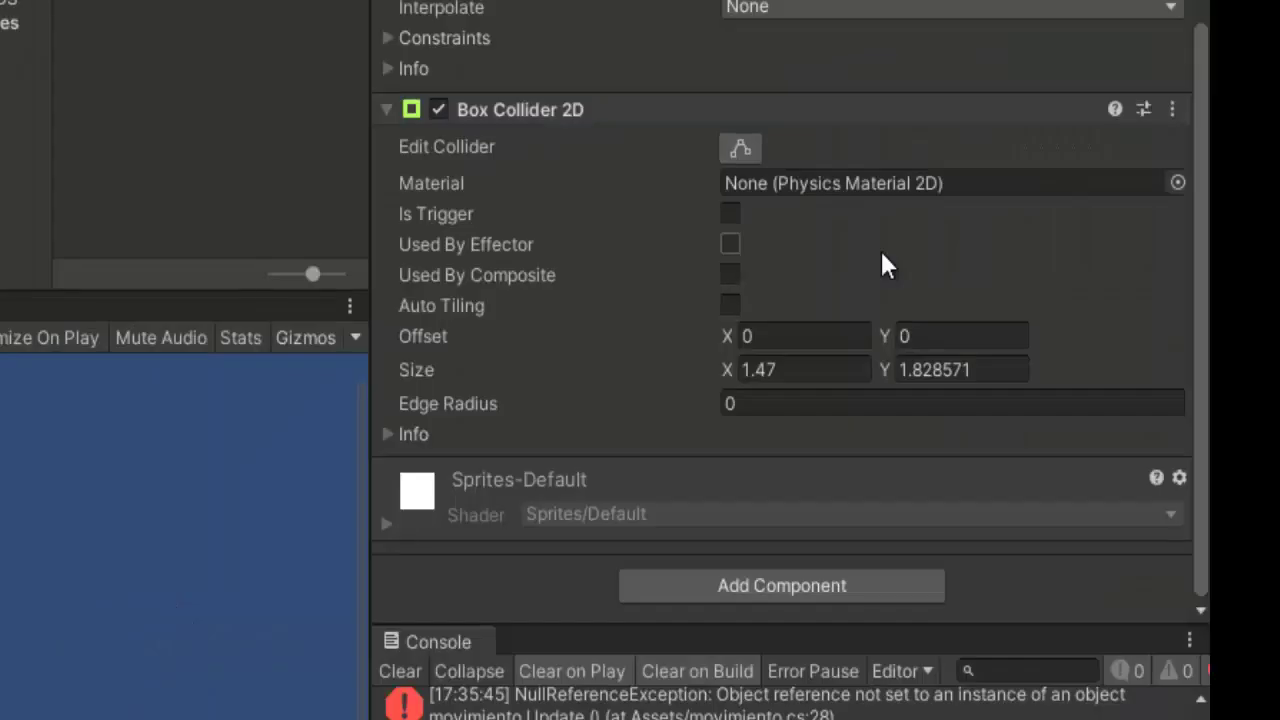
scroll(878, 248, up, 5)
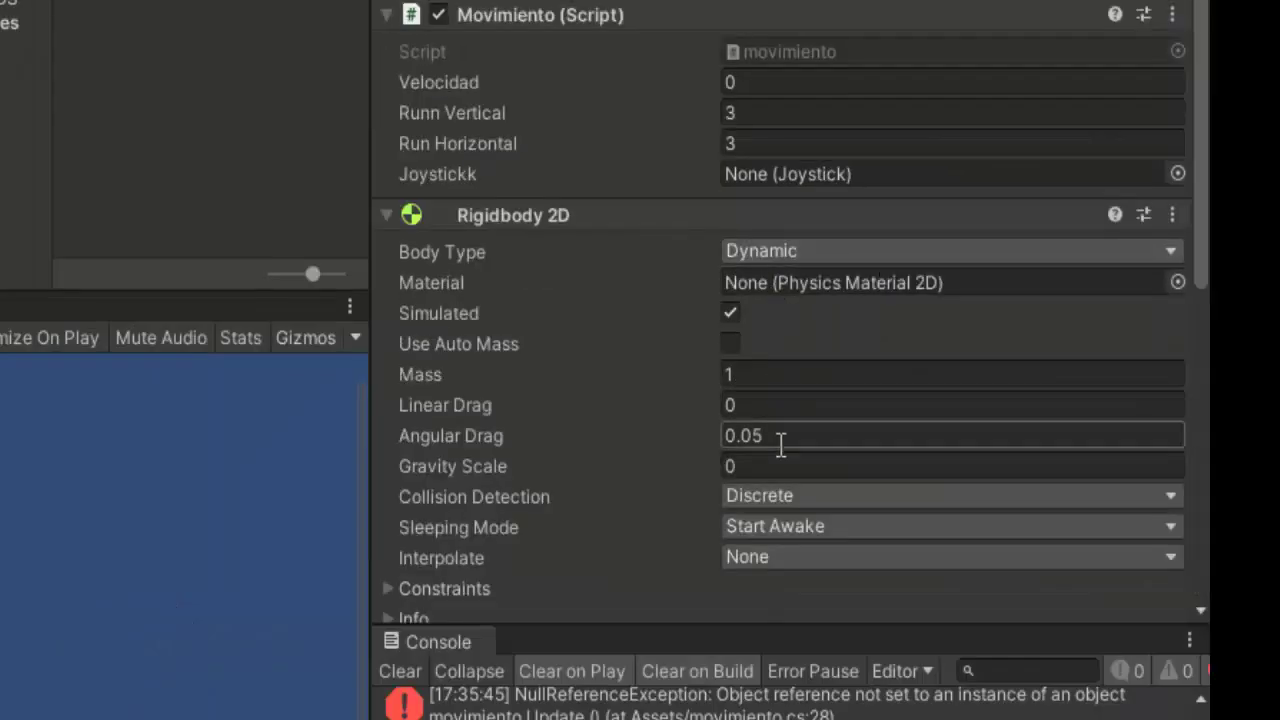
scroll(780, 444, up, 3)
click(745, 260)
text(4)
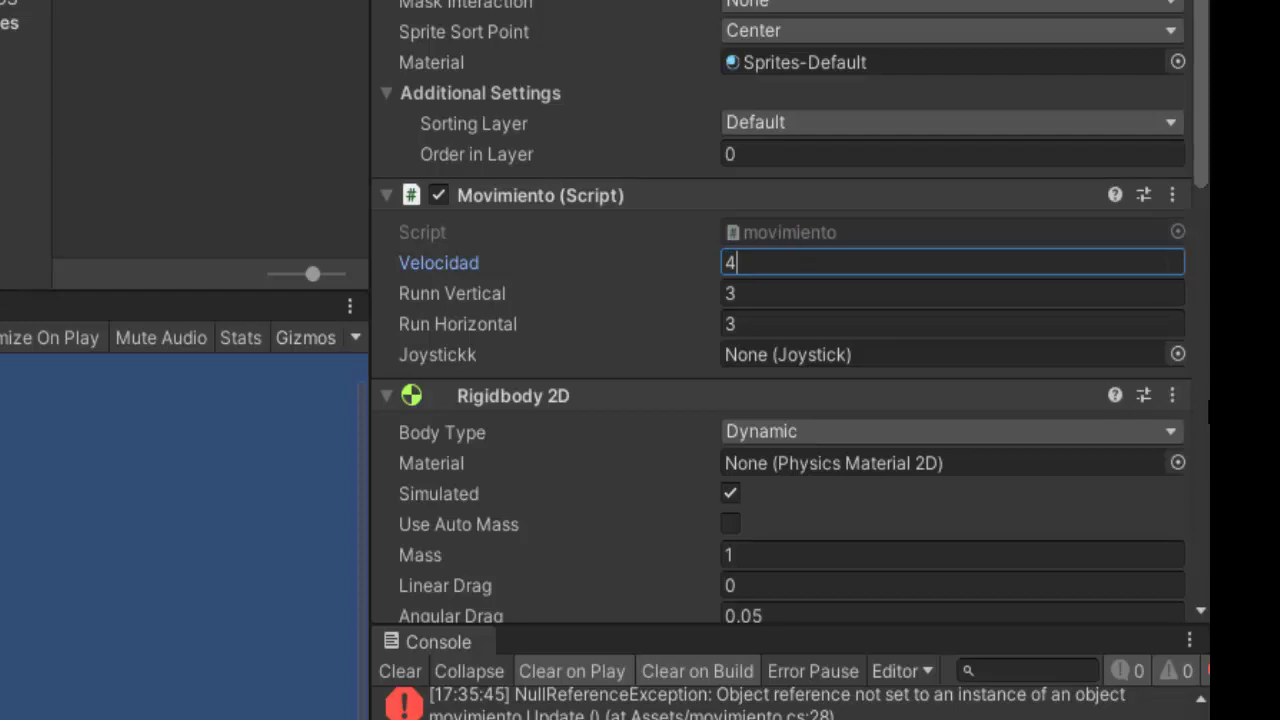
Assign the scene's Fixed Joystick to the Joystickk field.
click(1177, 353)
click(201, 180)
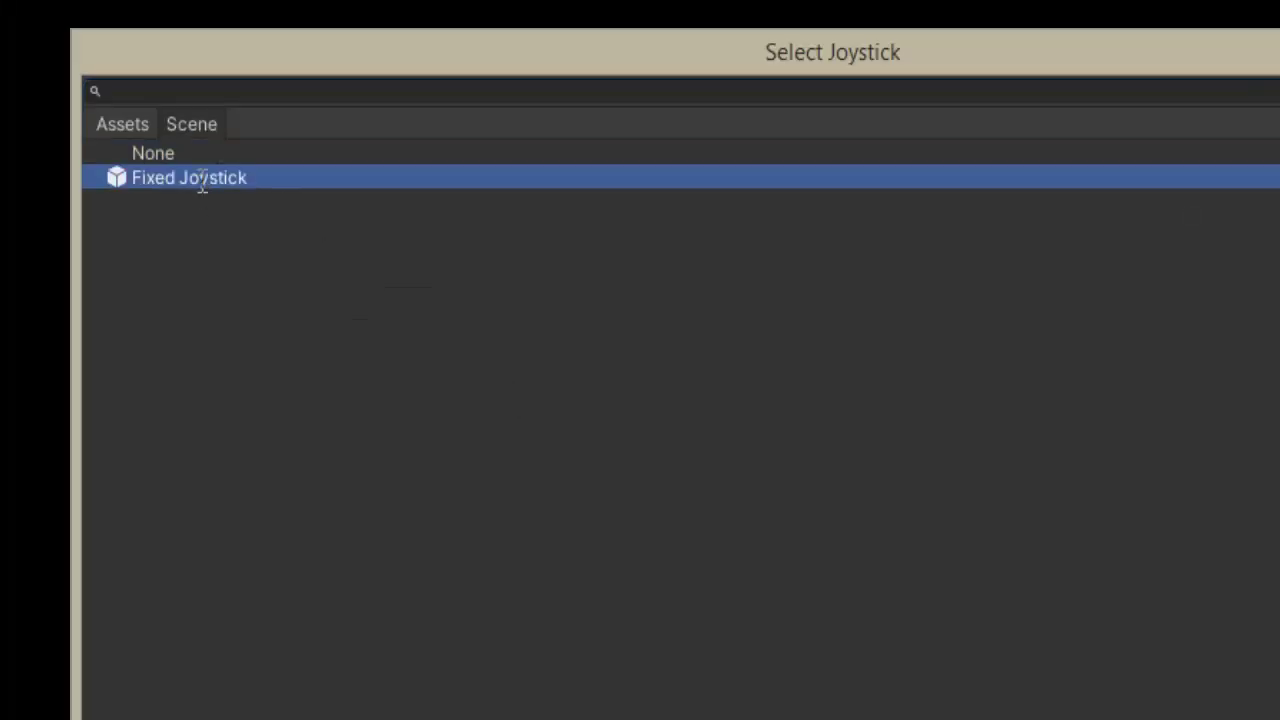
double_click(201, 180)
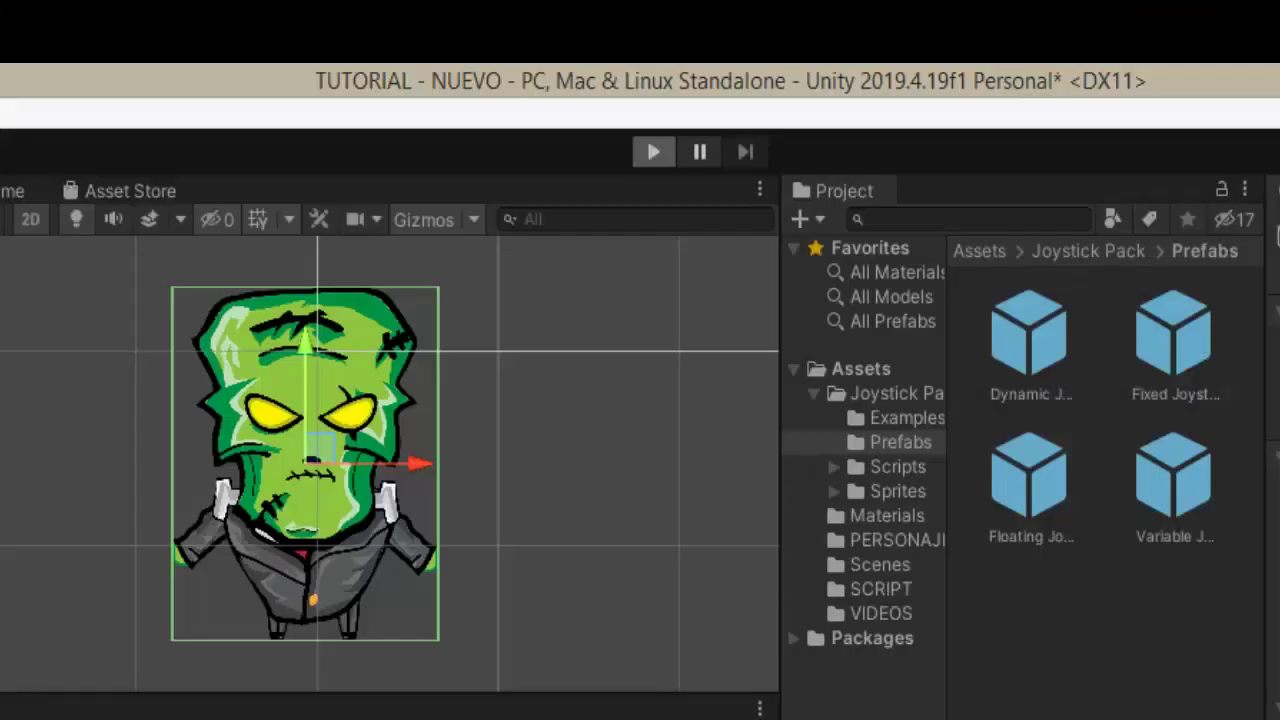
Start play mode and drag the Fixed Joystick handle to move the zombie.
click(653, 151)
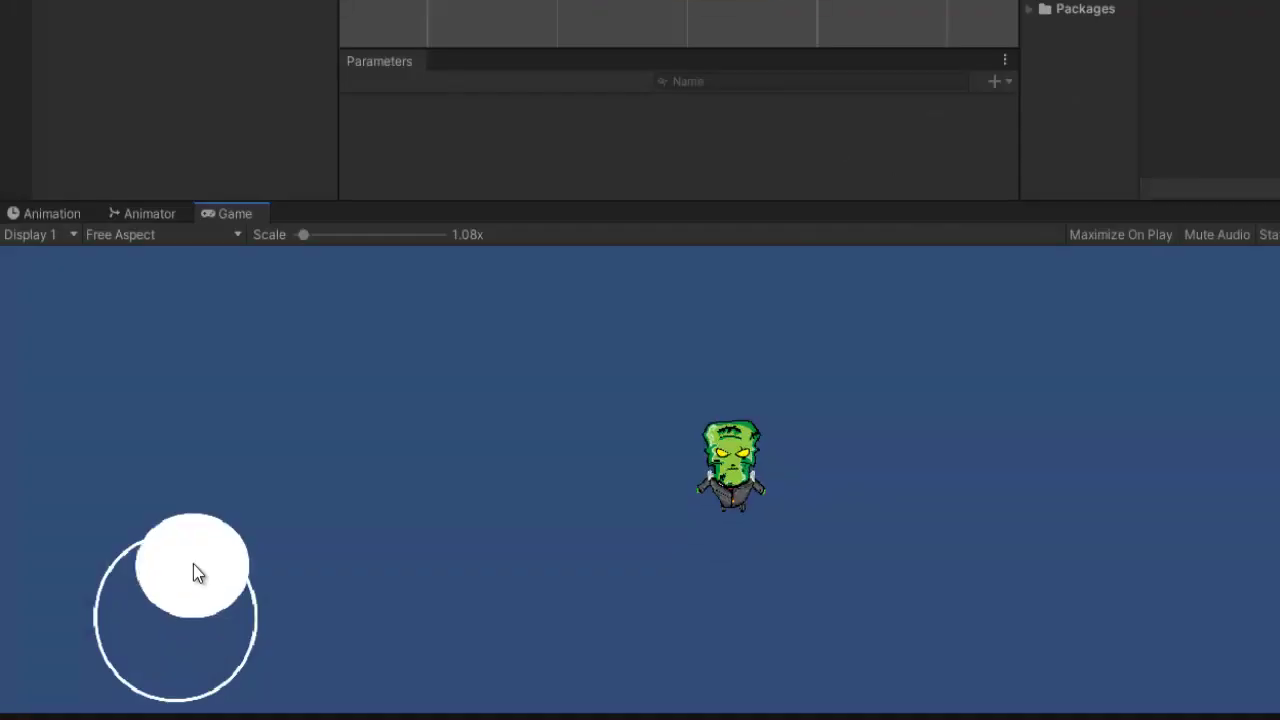
mouse_move(193, 564)
mouse_down()
mouse_move(179, 649)
mouse_move(123, 624)
mouse_move(254, 624)
mouse_move(98, 595)
mouse_move(220, 631)
mouse_move(154, 640)
mouse_move(187, 627)
mouse_move(186, 606)
mouse_move(169, 603)
mouse_move(189, 689)
mouse_move(189, 560)
mouse_move(303, 640)
mouse_up()
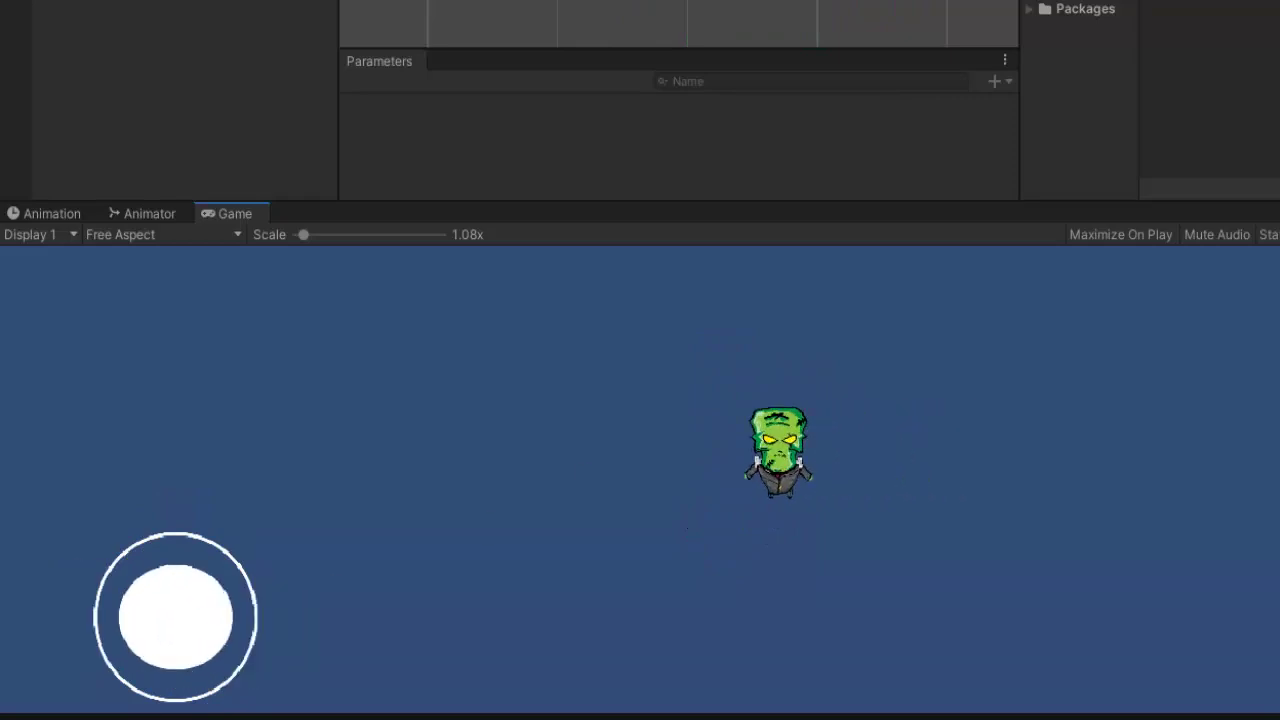